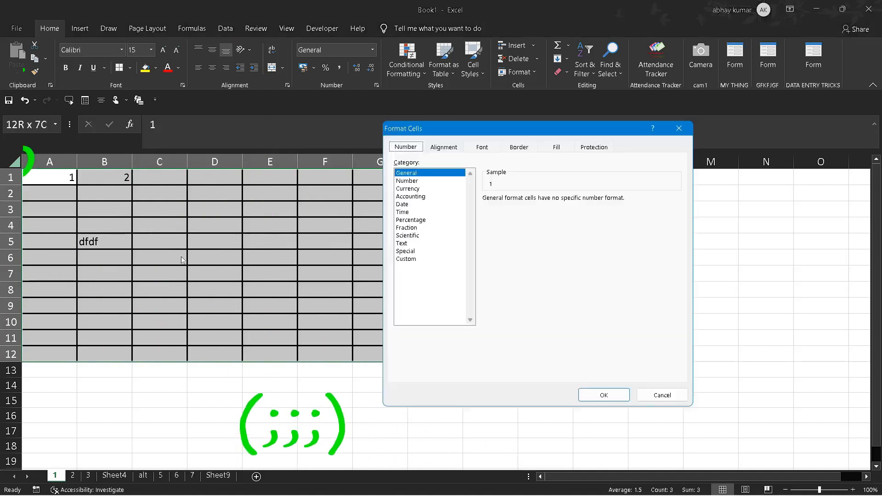
# Step: Apply the custom number format ;;; to the selected range A1:G12
pyautogui.click(424, 259)
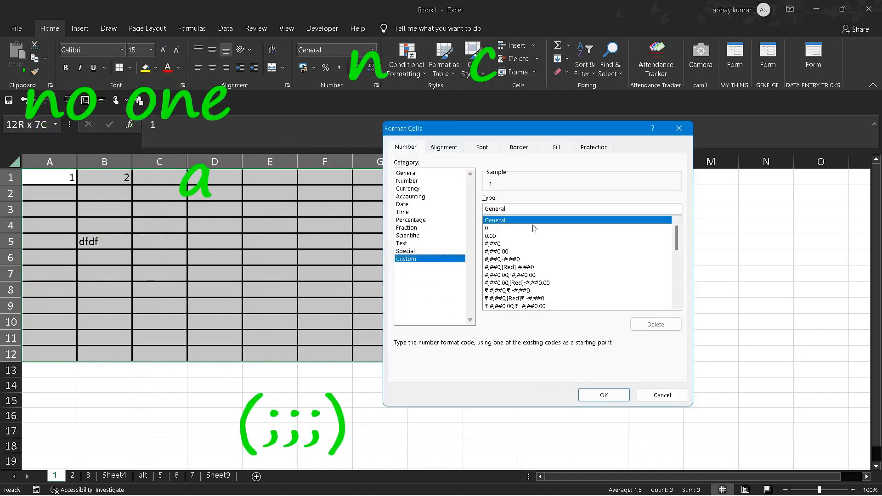
pyautogui.press('BackSpace')
pyautogui.press('BackSpace')
pyautogui.press('BackSpace')
pyautogui.press('BackSpace')
pyautogui.press('BackSpace')
pyautogui.press('BackSpace')
pyautogui.press('BackSpace')
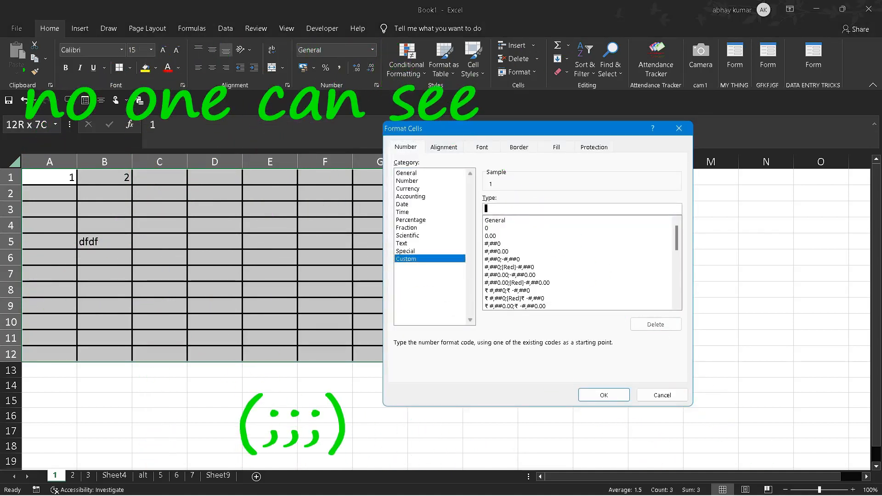
pyautogui.write(';;;')
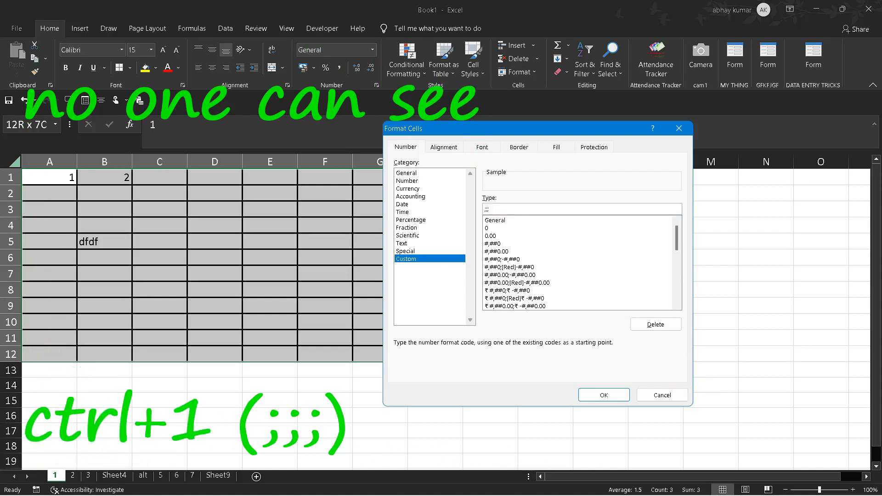
pyautogui.press('Return')
# Step: Enter "ghklghf" in cell F5 and "gfg" in cell G5 of the formatted range
pyautogui.click(345, 242)
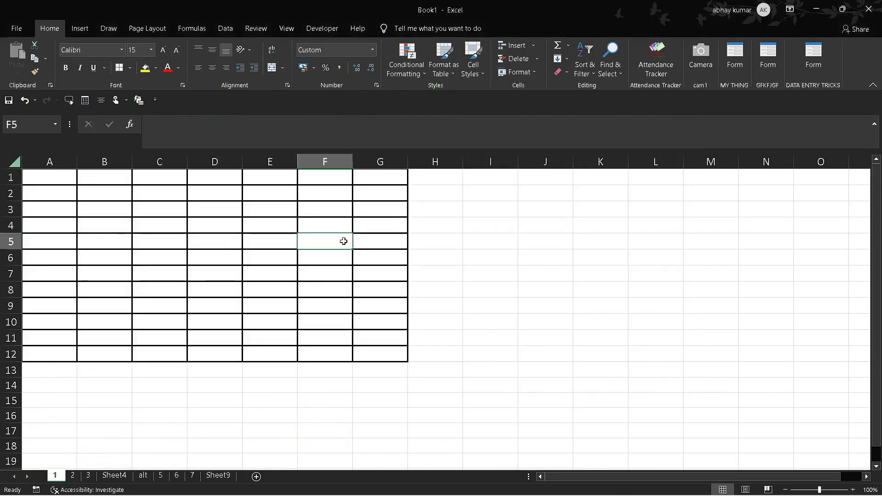
pyautogui.write('ghklghf')
pyautogui.press('Tab')
pyautogui.write('gfg')
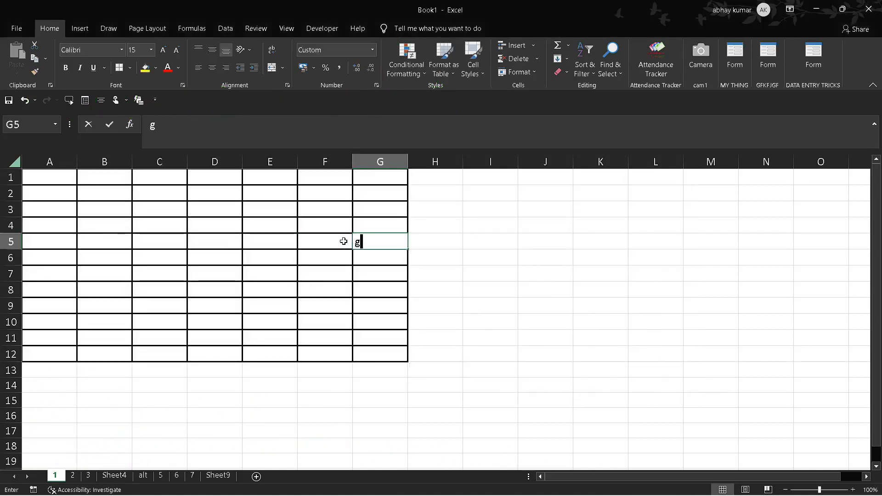
pyautogui.press('Tab')
# Step: Enter "dfs" in cell E5 and "dfsd" in cell E6
pyautogui.press('Left')
pyautogui.press('Left')
pyautogui.press('Left')
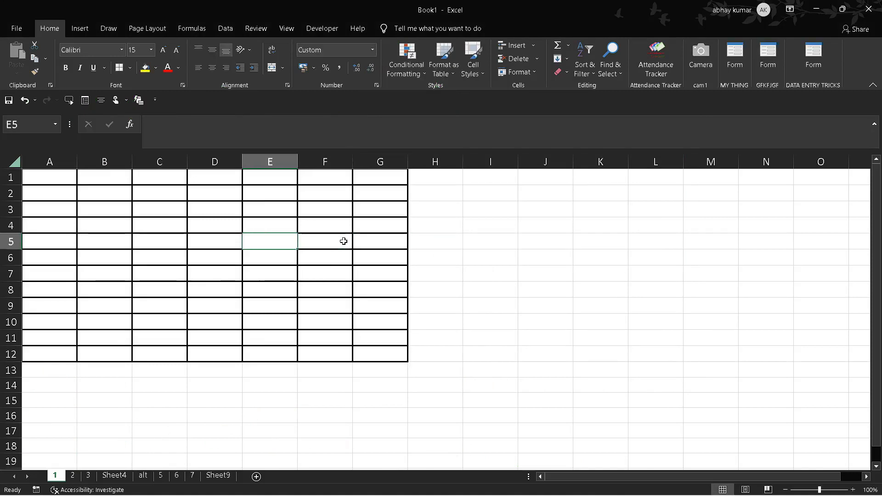
pyautogui.write('dfs')
pyautogui.press('Tab')
pyautogui.press('Down')
pyautogui.press('Left')
pyautogui.write('dfsd')
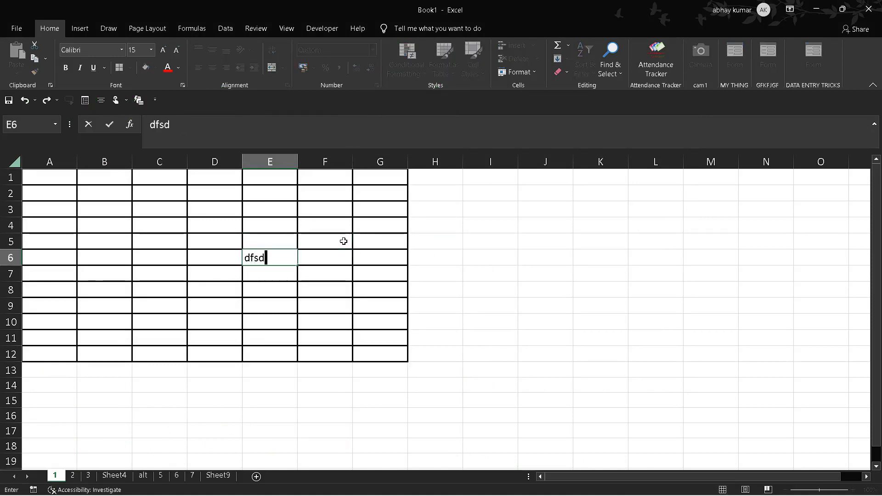
pyautogui.press('Return')
# Step: Enter "dfds" in cell I7 and "dfd" in cell I9, outside the bordered table
pyautogui.press('Right')
pyautogui.press('Right')
pyautogui.press('Right')
pyautogui.press('Right')
pyautogui.write('dfds')
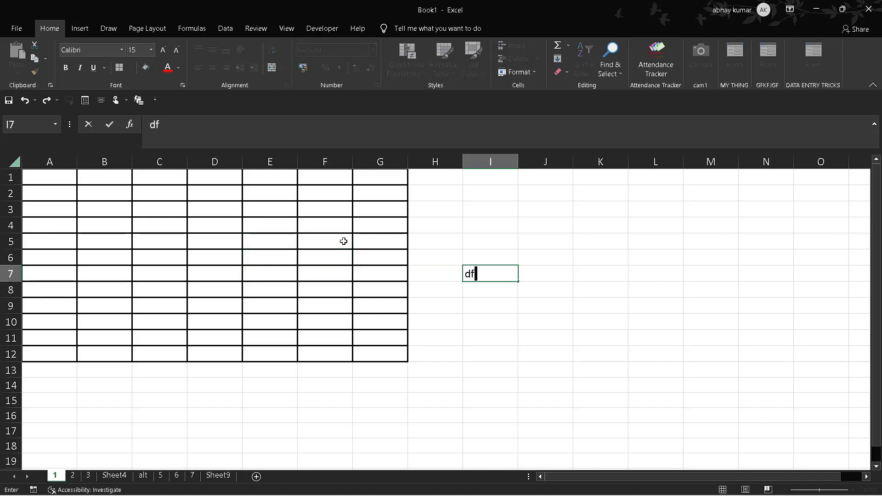
pyautogui.press('Tab')
pyautogui.press('Left')
pyautogui.press('Down')
pyautogui.press('Down')
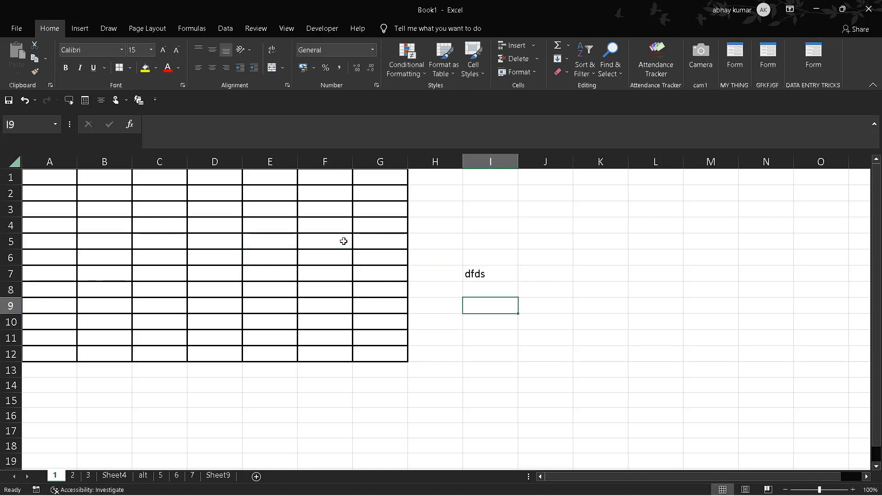
pyautogui.write('dfd')
pyautogui.press('Left')
pyautogui.press('Left')
# Step: Enter "afd" in cell A9 and "dfd" in cell A8 inside the bordered table
pyautogui.press('Home')
pyautogui.write('afd')
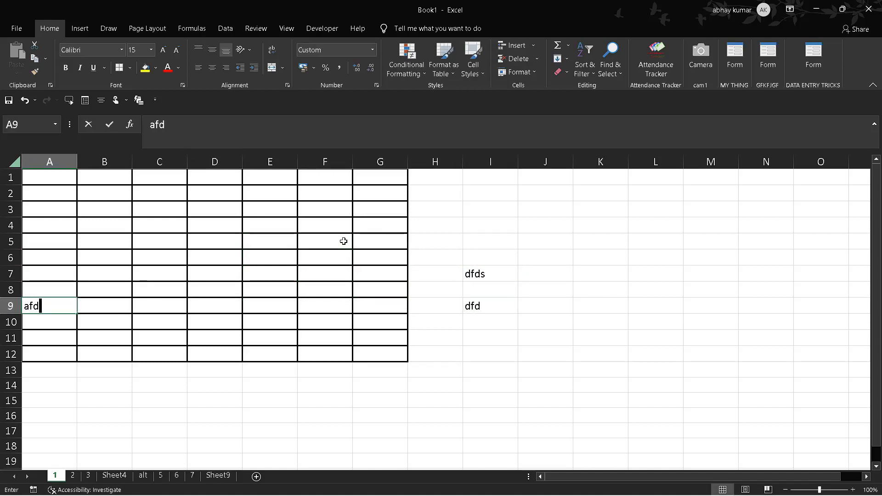
pyautogui.press('Up')
pyautogui.write('dfd')
pyautogui.hotkey('ctrl', 'Return')
pyautogui.press('Up')
pyautogui.press('Up')
pyautogui.press('Up')
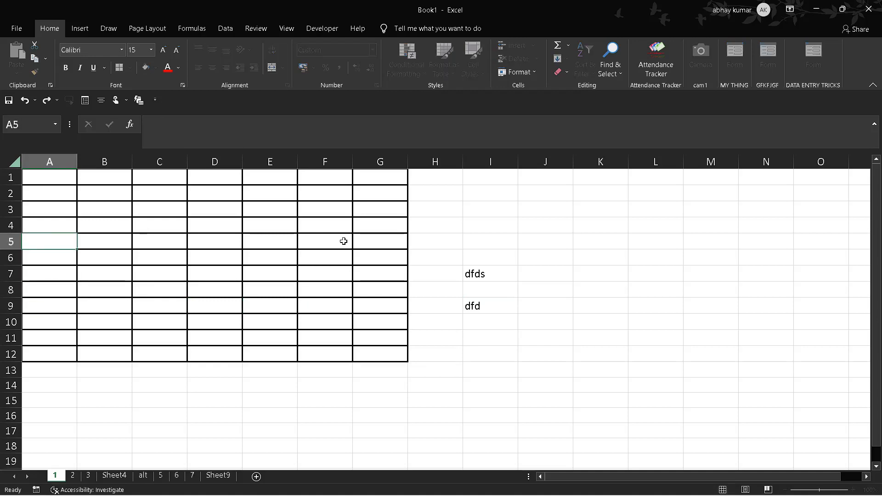
pyautogui.write('dfdf')
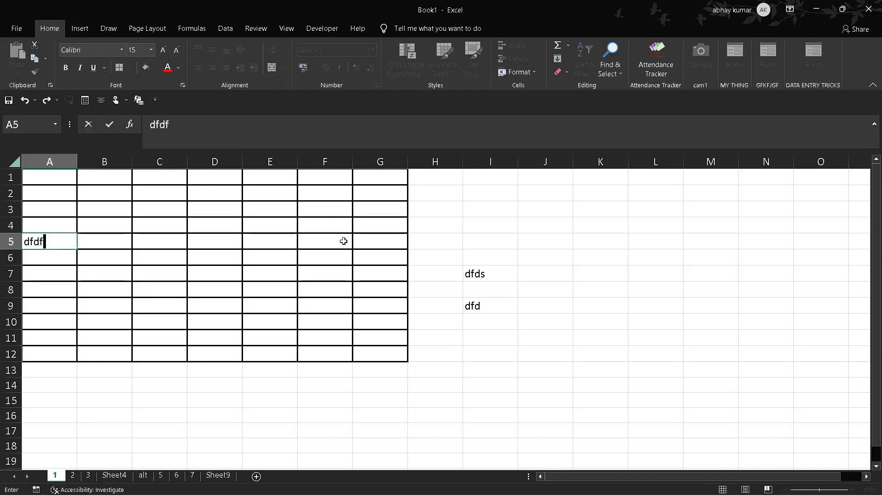
pyautogui.press('Escape')
pyautogui.press('Down')
pyautogui.press('Down')
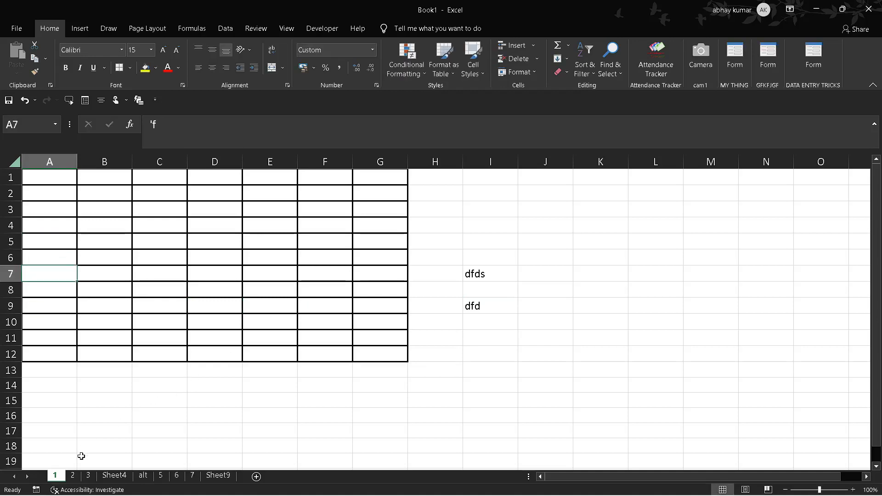
# Step: On sheet 2, give the data in A1:B14 cell borders and a yellow fill
pyautogui.hotkey('ctrl', 'pagedown')
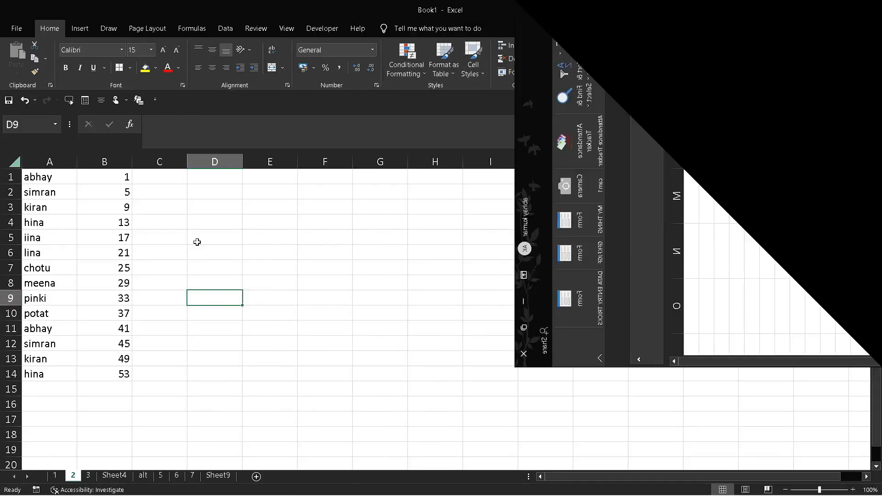
pyautogui.click(31, 176)
pyautogui.hotkey('shift', 'Down')
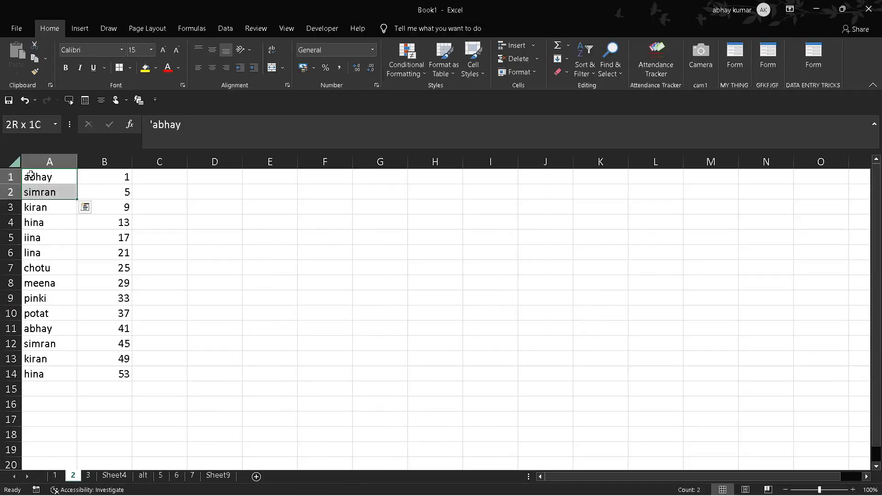
pyautogui.hotkey('ctrl', 'shift', 'Down')
pyautogui.hotkey('shift', 'Right')
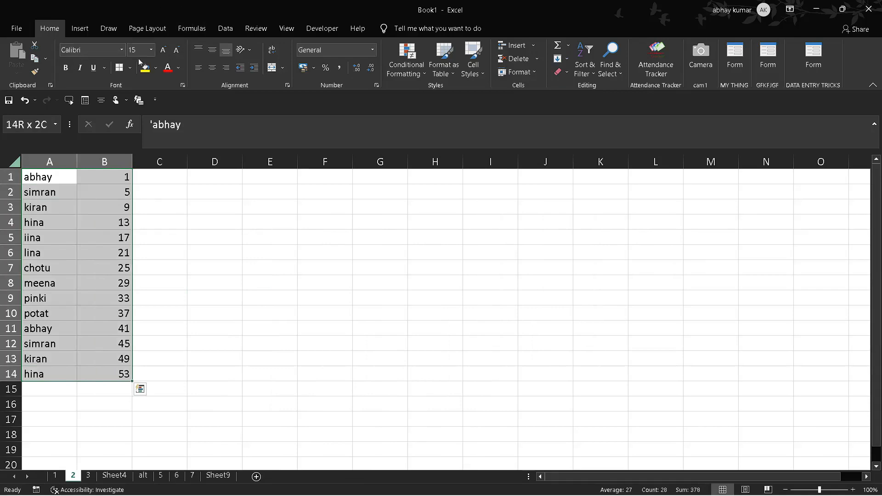
pyautogui.click(119, 68)
pyautogui.click(145, 67)
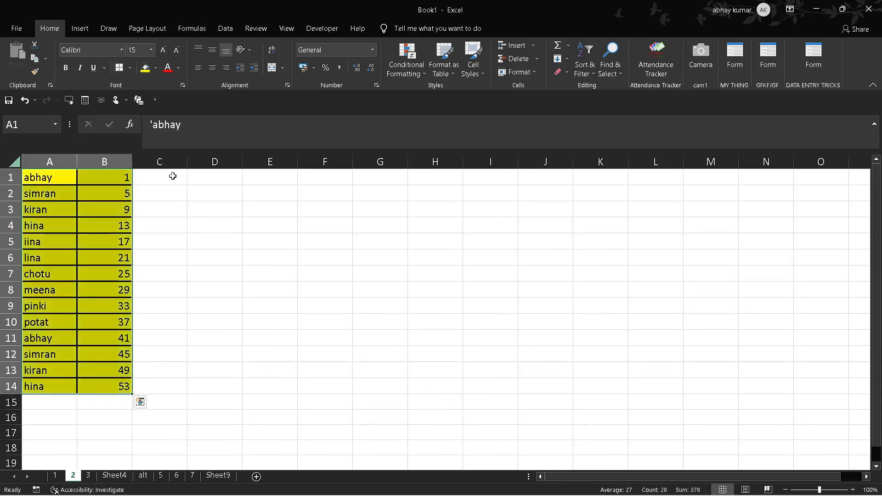
# Step: Start a REPT formula in cell C1 with the full-body mouse emoji, found by searching "mouse", as the quoted text
pyautogui.click(162, 184)
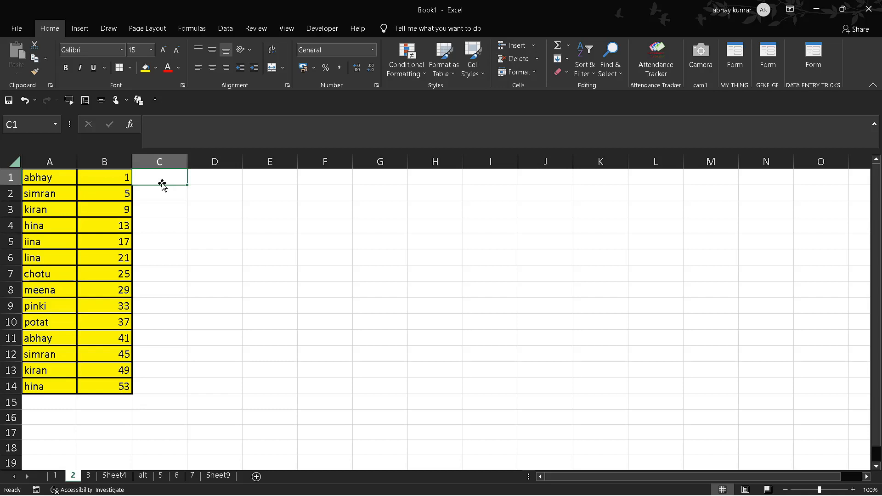
pyautogui.write('=')
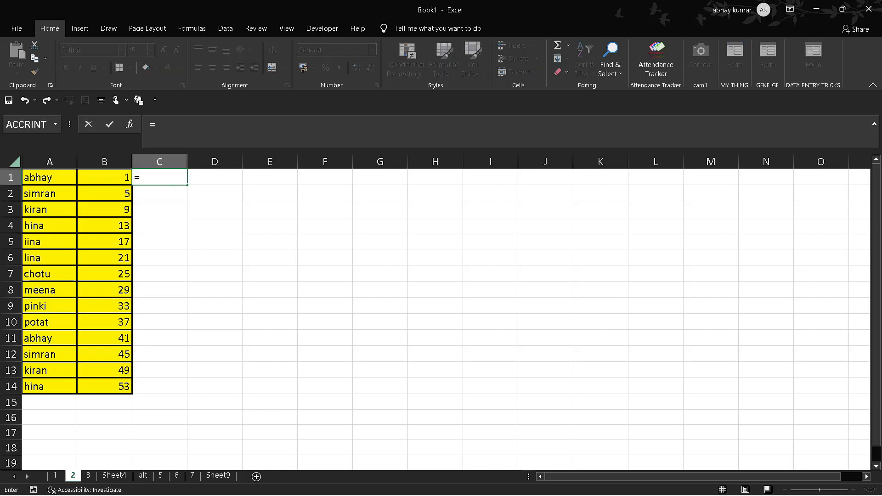
pyautogui.write('rept')
pyautogui.press('Tab')
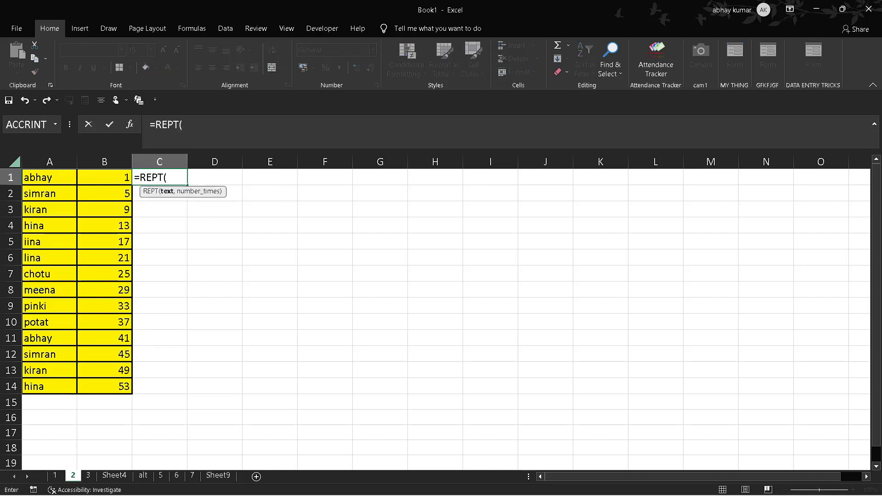
pyautogui.write('"')
pyautogui.press('super+period')
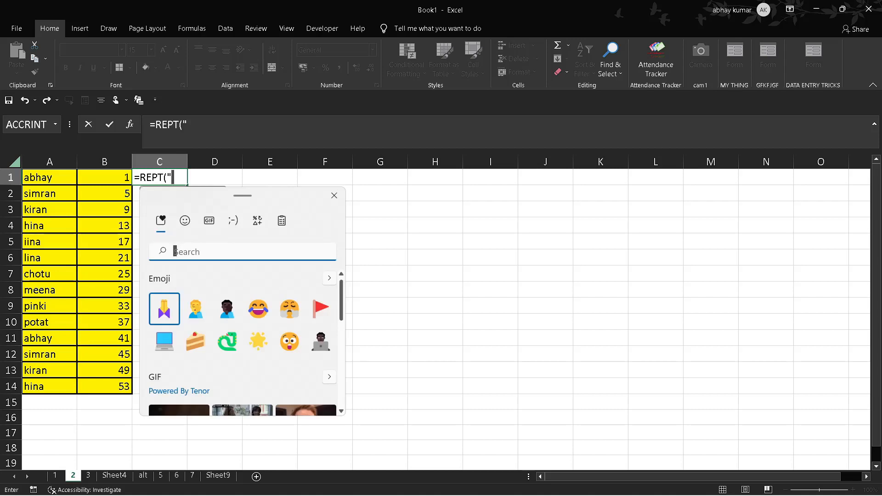
pyautogui.write('mouse')
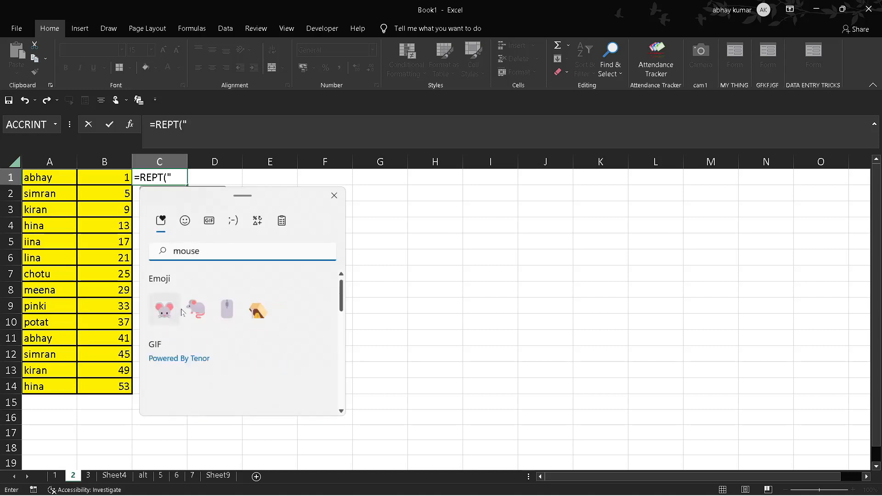
pyautogui.click(193, 317)
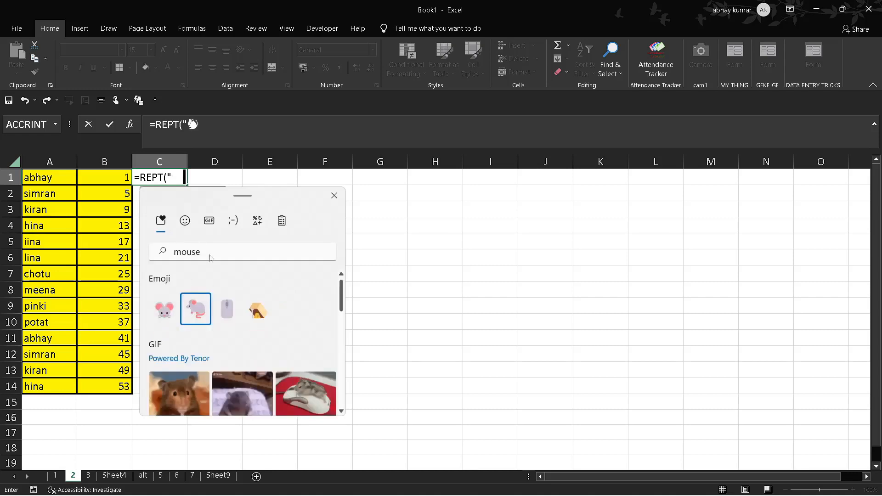
pyautogui.write('"')
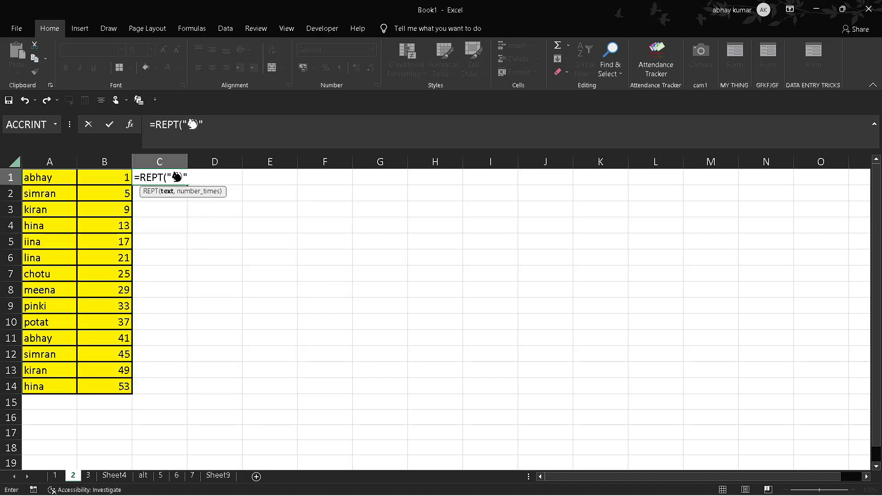
pyautogui.write(',')
# Step: Complete the C1 formula with B1 as the number of repeats and fill it down through C14
pyautogui.click(109, 180)
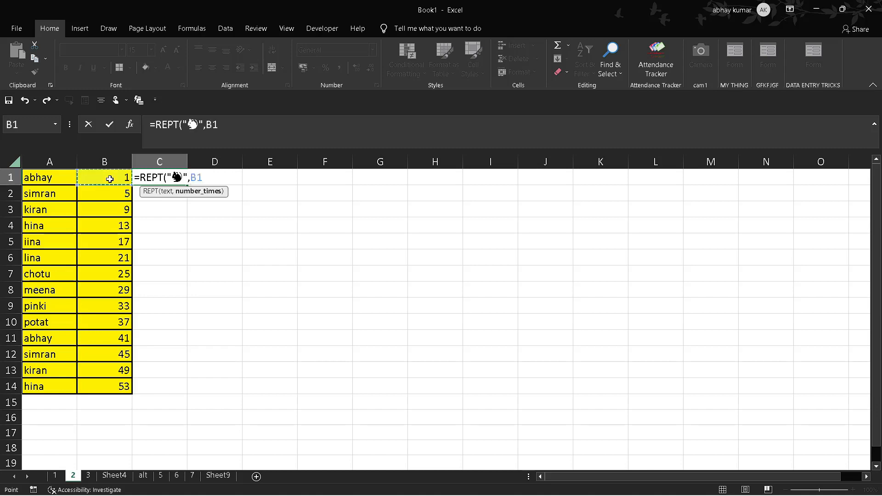
pyautogui.write(')')
pyautogui.press('Tab')
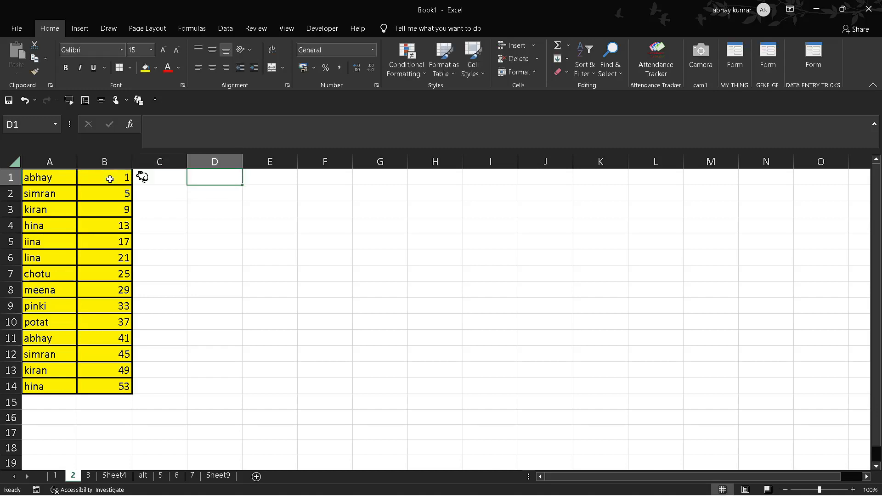
pyautogui.click(171, 178)
pyautogui.doubleClick(187, 183)
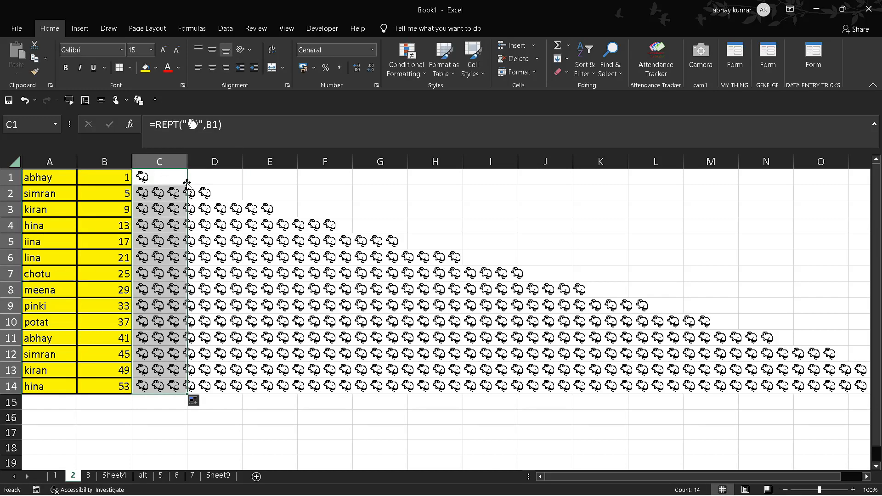
pyautogui.click(308, 338)
# Step: Replace the mouse emoji in C1's REPT formula with the star, surprised face, snake and red flag emojis
pyautogui.click(162, 177)
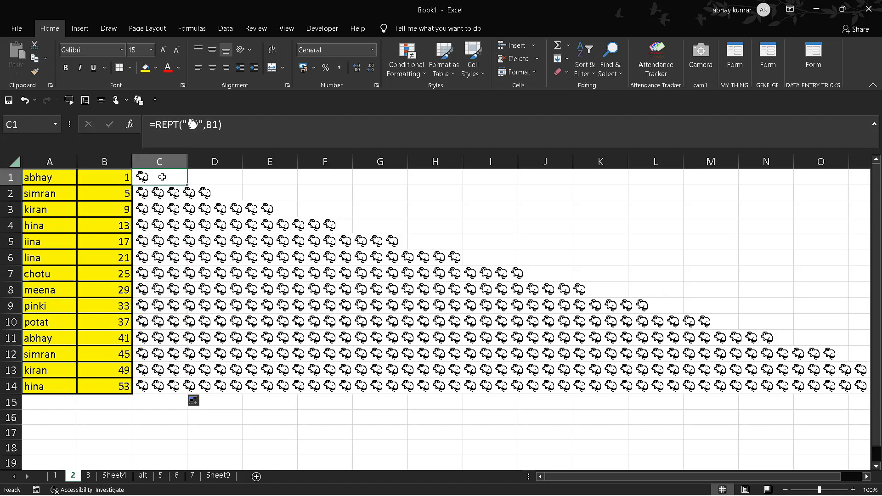
pyautogui.click(195, 123)
pyautogui.press('BackSpace')
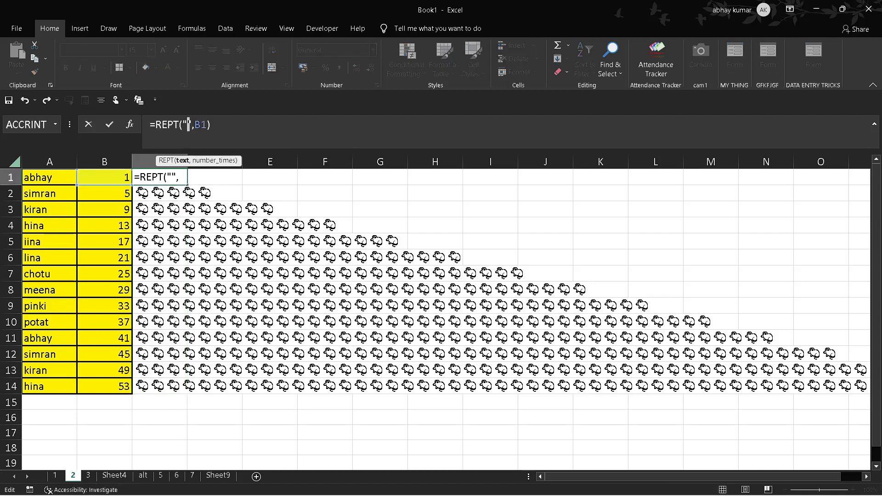
pyautogui.press('super+period')
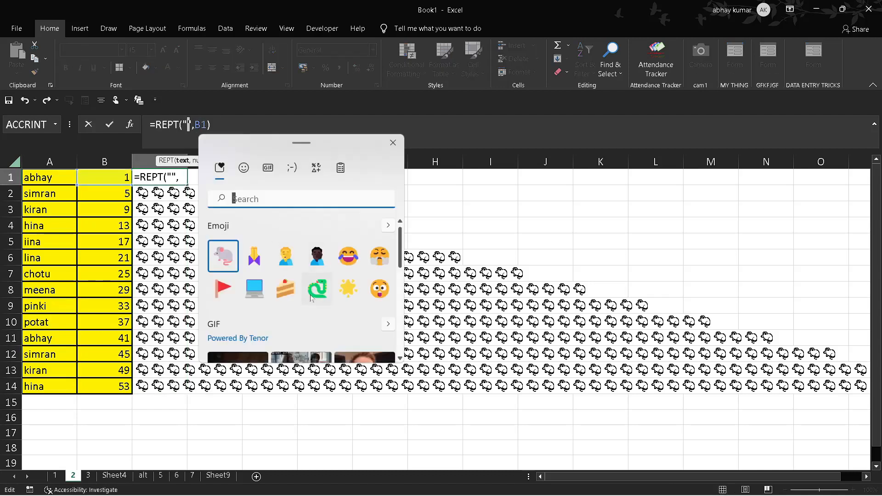
pyautogui.click(348, 288)
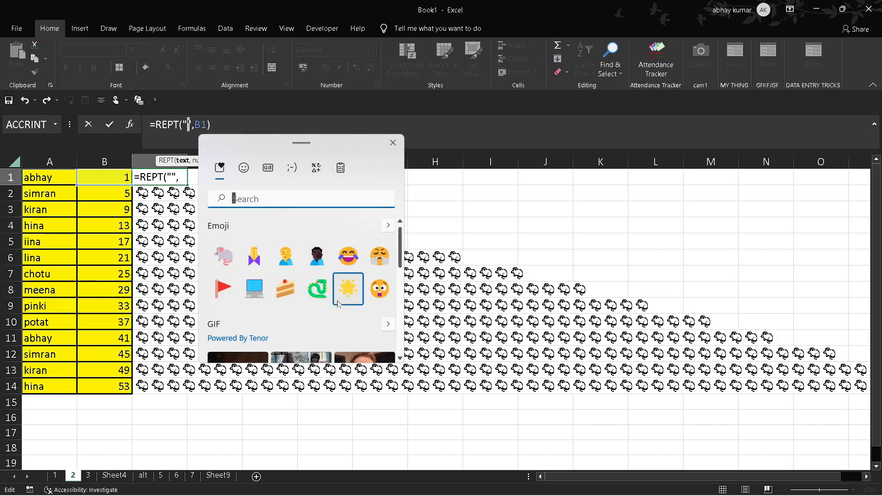
pyautogui.click(380, 301)
pyautogui.click(317, 289)
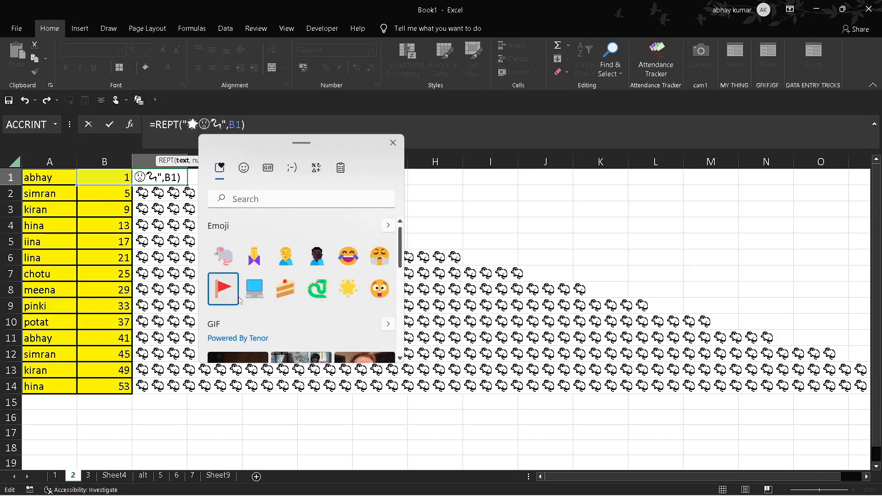
pyautogui.click(223, 288)
pyautogui.press('Escape')
pyautogui.press('Tab')
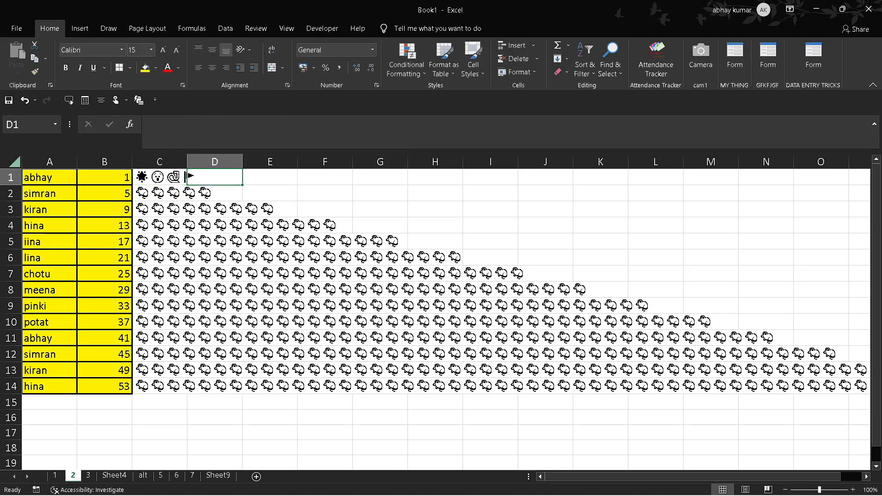
# Step: Fill the revised emoji formula from C1 down through C14
pyautogui.click(144, 179)
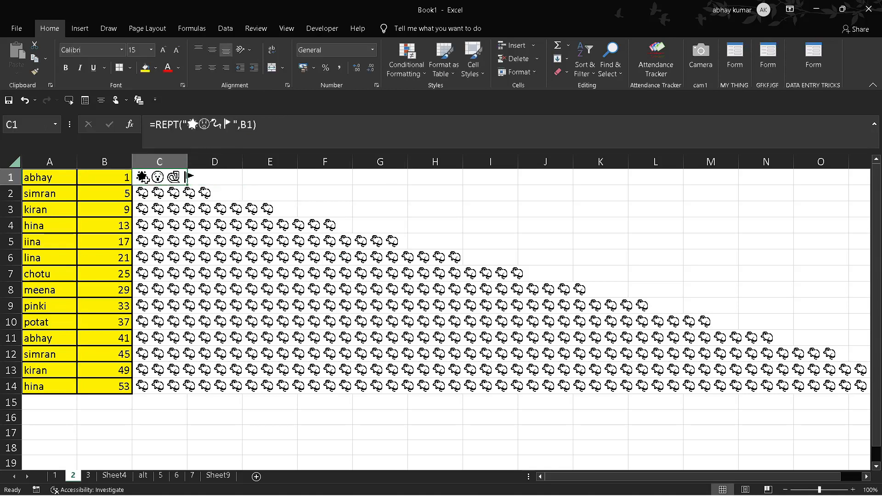
pyautogui.doubleClick(187, 184)
pyautogui.click(239, 287)
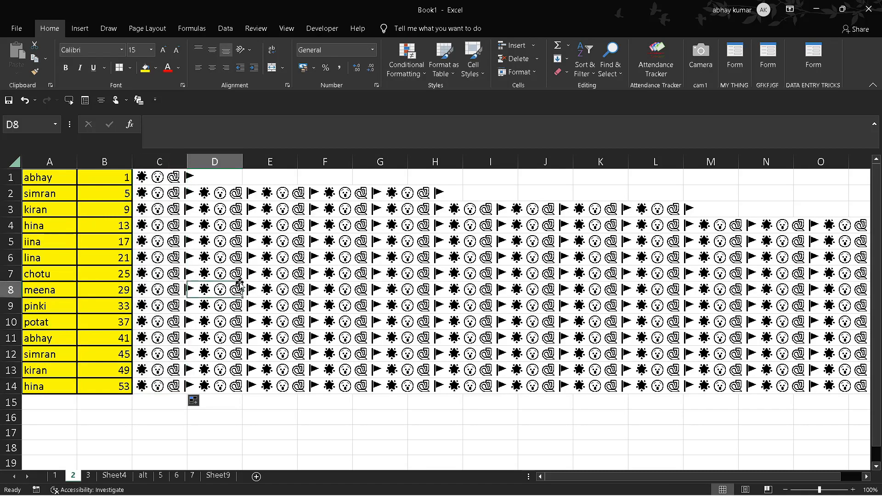
# Step: Select C2 to show its REPT formula, and switch to Sheet4
pyautogui.click(169, 199)
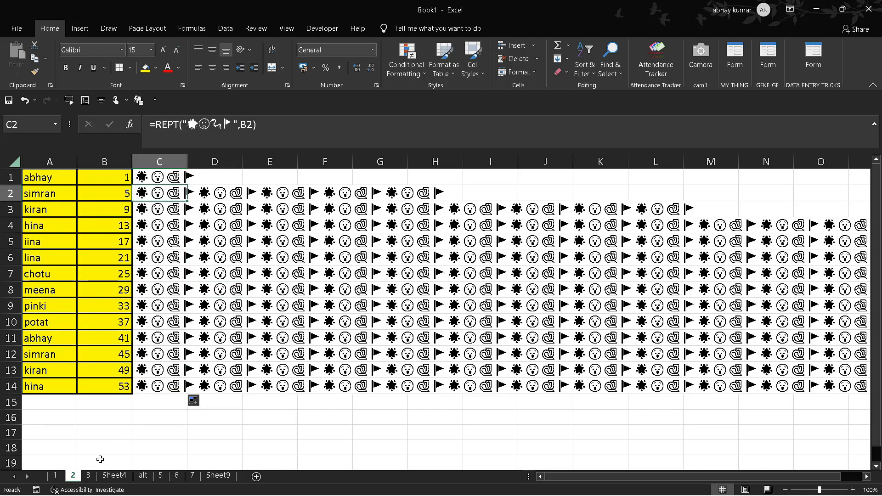
pyautogui.click(89, 476)
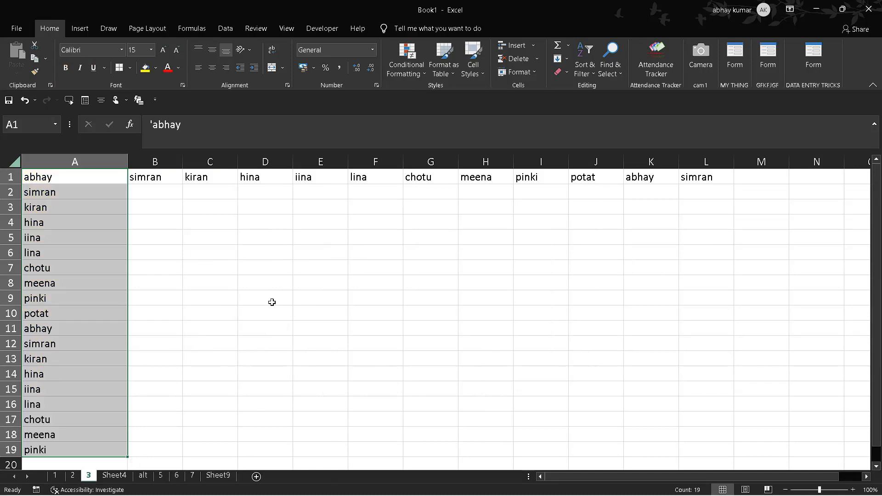
pyautogui.click(115, 476)
pyautogui.click(213, 320)
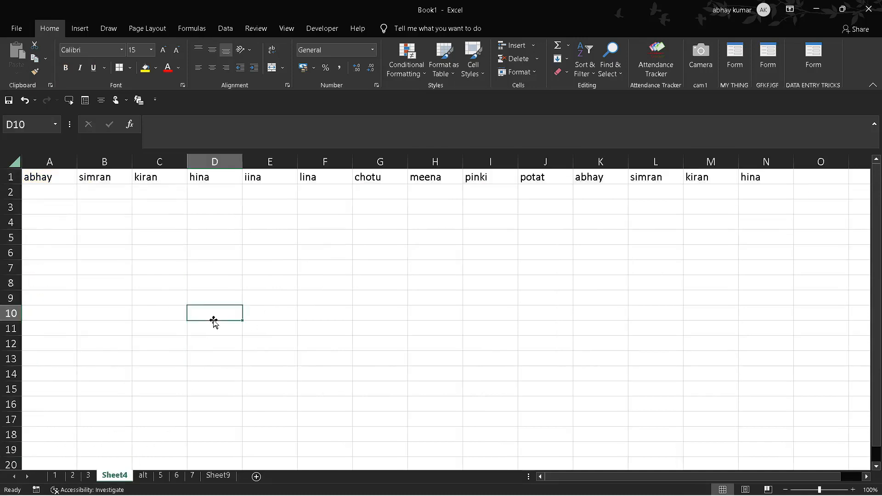
# Step: Make the column widths on Sheet4 uneven, narrowing columns A through G and widening column H
pyautogui.click(11, 177)
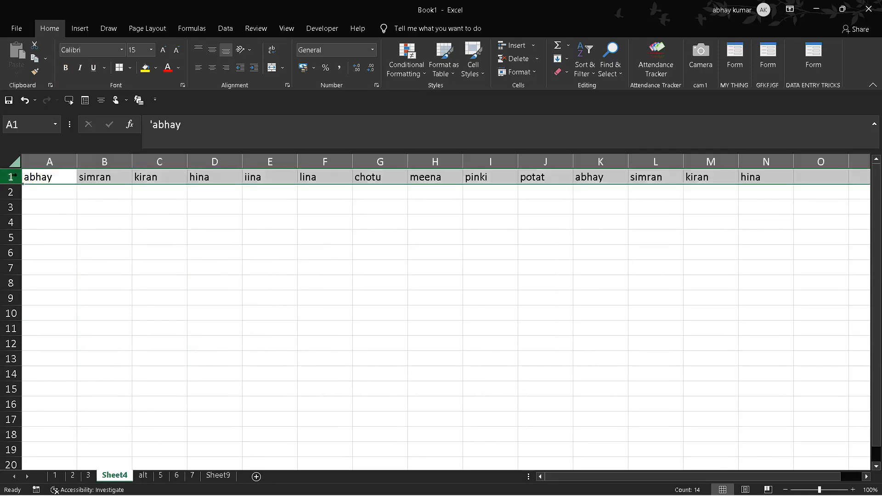
pyautogui.moveTo(73, 160); pyautogui.dragTo(56, 160)
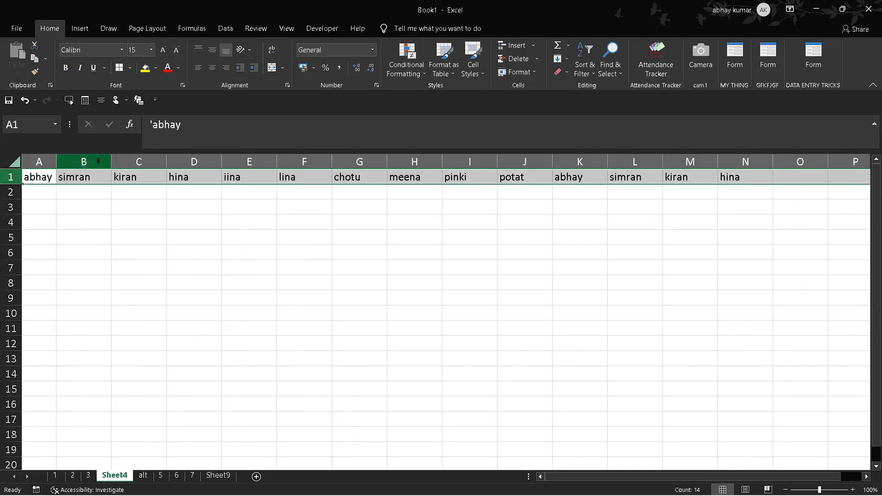
pyautogui.moveTo(111, 159); pyautogui.dragTo(80, 160)
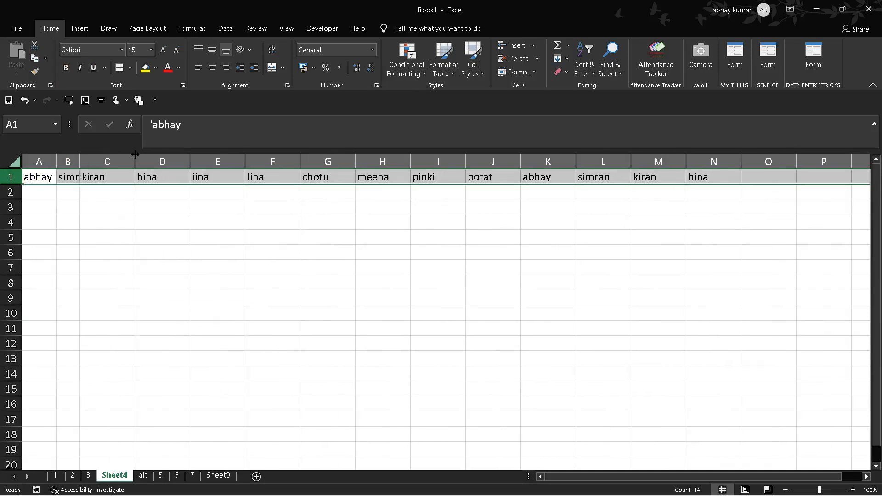
pyautogui.moveTo(135, 158); pyautogui.dragTo(83, 159)
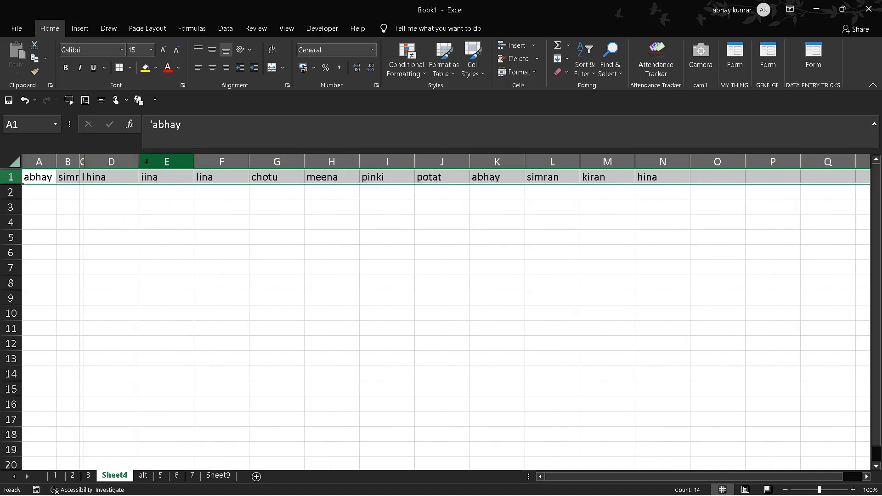
pyautogui.moveTo(139, 160); pyautogui.dragTo(114, 163)
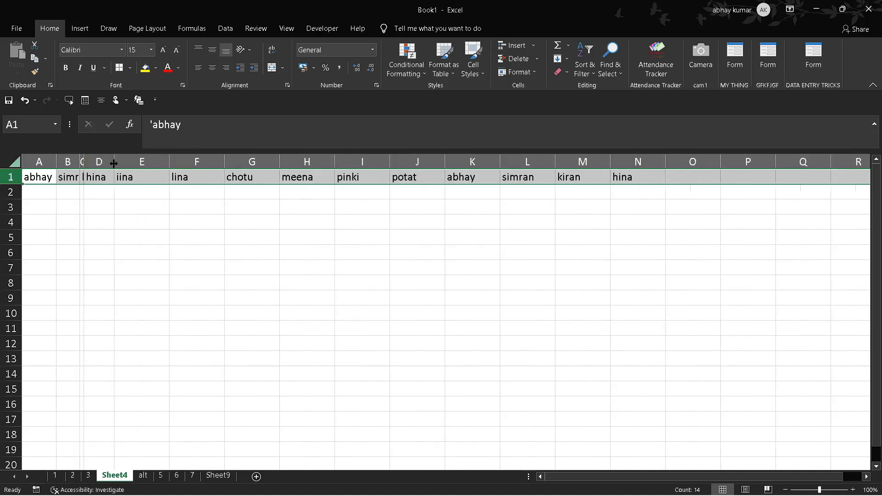
pyautogui.moveTo(169, 162); pyautogui.dragTo(131, 162)
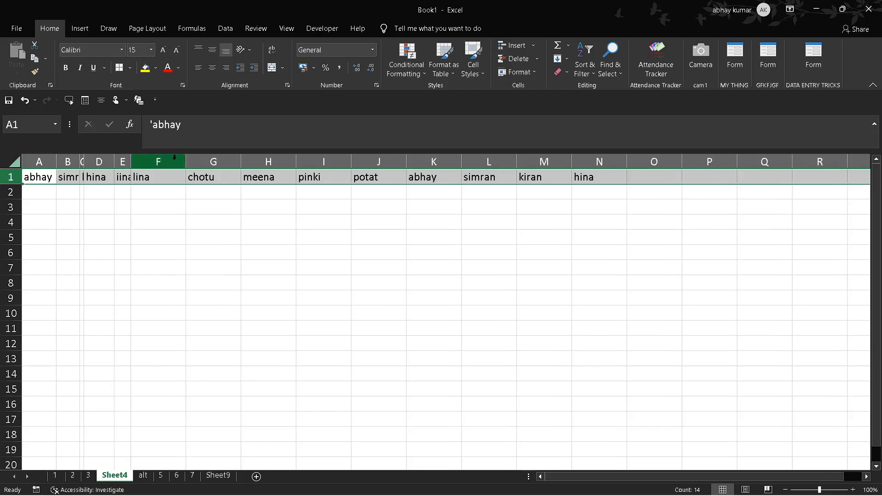
pyautogui.moveTo(186, 162); pyautogui.dragTo(160, 161)
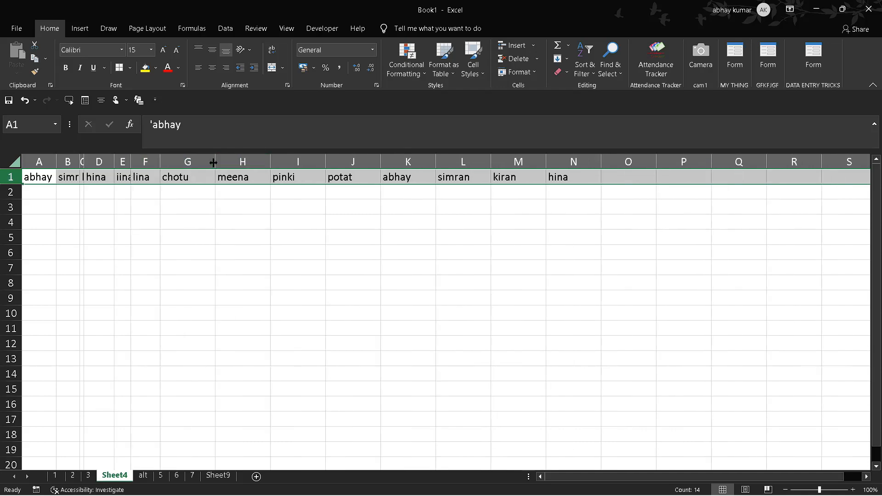
pyautogui.moveTo(213, 162); pyautogui.dragTo(194, 162)
pyautogui.moveTo(249, 162); pyautogui.dragTo(305, 157)
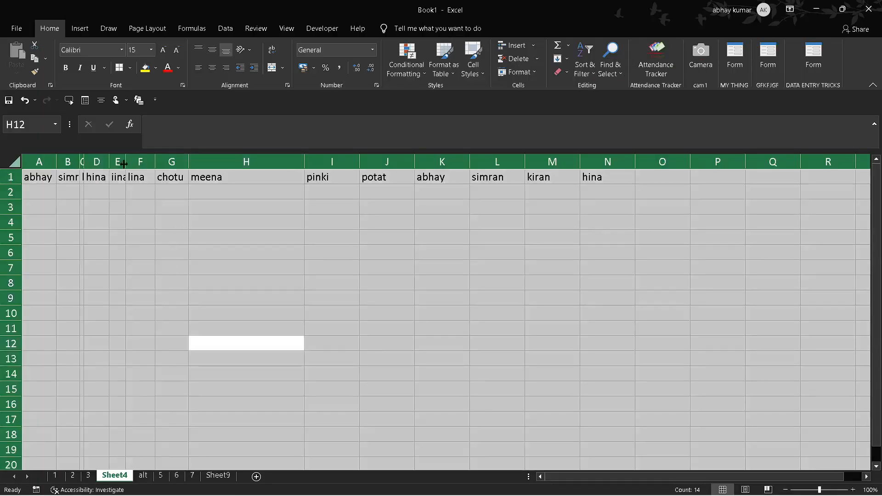
# Step: AutoFit all column widths on Sheet4 to their contents and clear the full-sheet selection
pyautogui.doubleClick(124, 163)
pyautogui.click(294, 316)
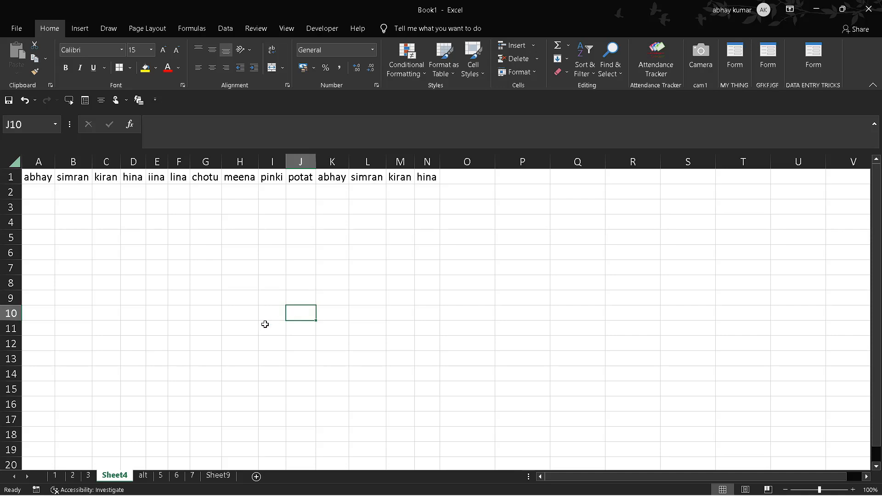
# Step: Switch to sheet 3 and select cell A1
pyautogui.click(88, 475)
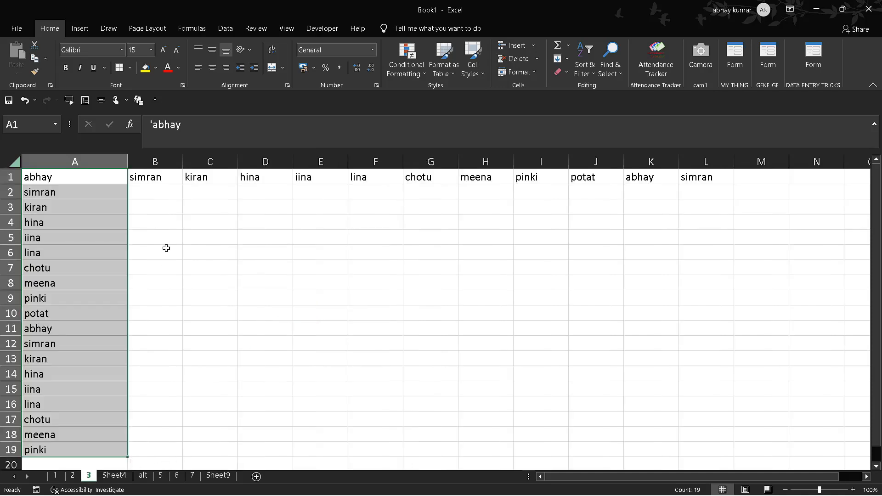
pyautogui.click(110, 179)
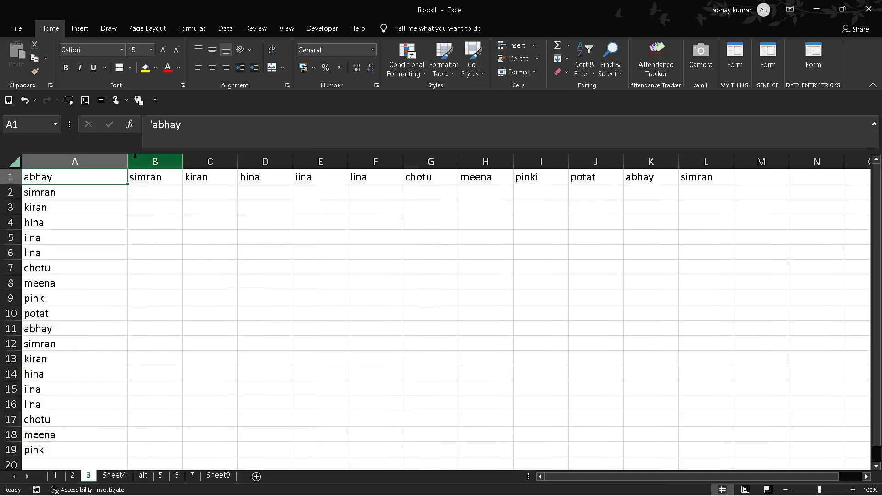
# Step: Make the widths of columns A through I uneven, widening column C and narrowing the others
pyautogui.moveTo(127, 161); pyautogui.dragTo(90, 162)
pyautogui.moveTo(145, 162); pyautogui.dragTo(115, 162)
pyautogui.moveTo(175, 163); pyautogui.dragTo(205, 163)
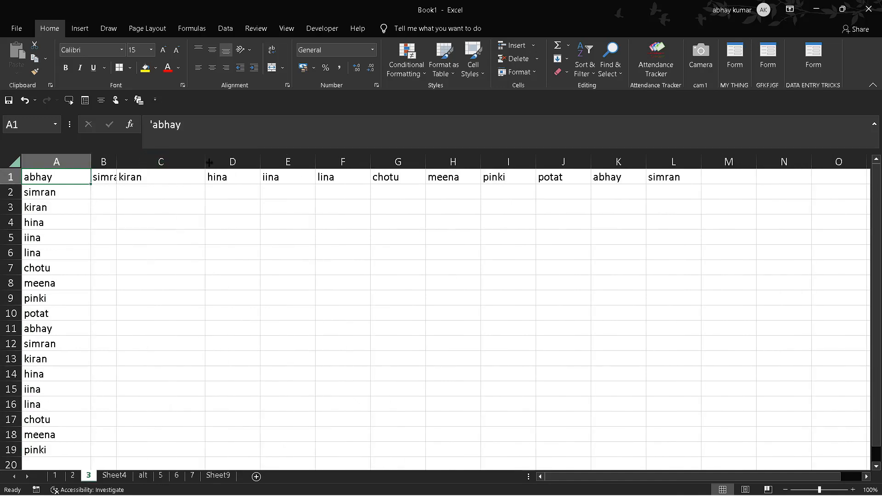
pyautogui.moveTo(260, 163); pyautogui.dragTo(240, 163)
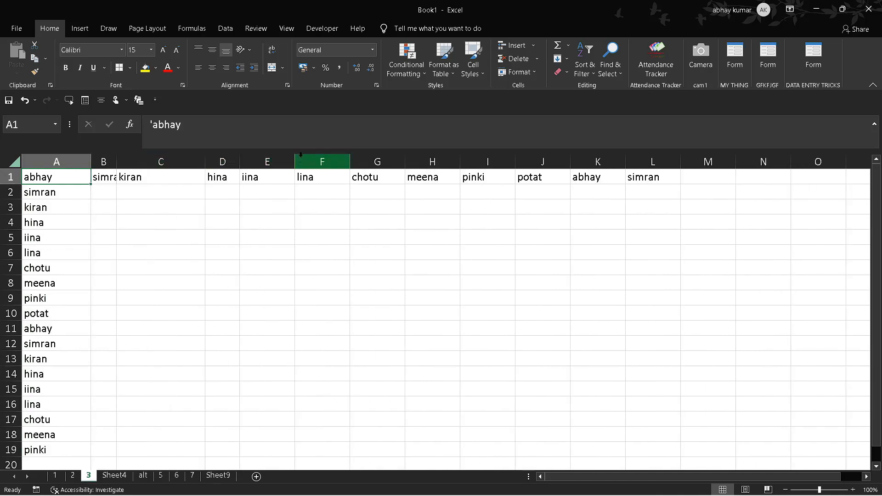
pyautogui.moveTo(295, 162)
pyautogui.mouseDown()
pyautogui.moveTo(275, 162)
pyautogui.moveTo(326, 166)
pyautogui.moveTo(301, 163)
pyautogui.mouseUp()
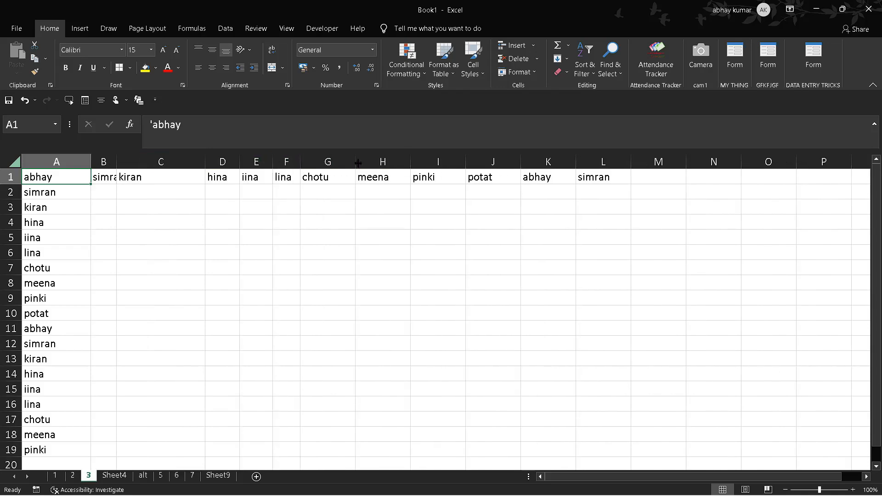
pyautogui.moveTo(358, 163); pyautogui.dragTo(325, 163)
pyautogui.moveTo(380, 163); pyautogui.dragTo(353, 164)
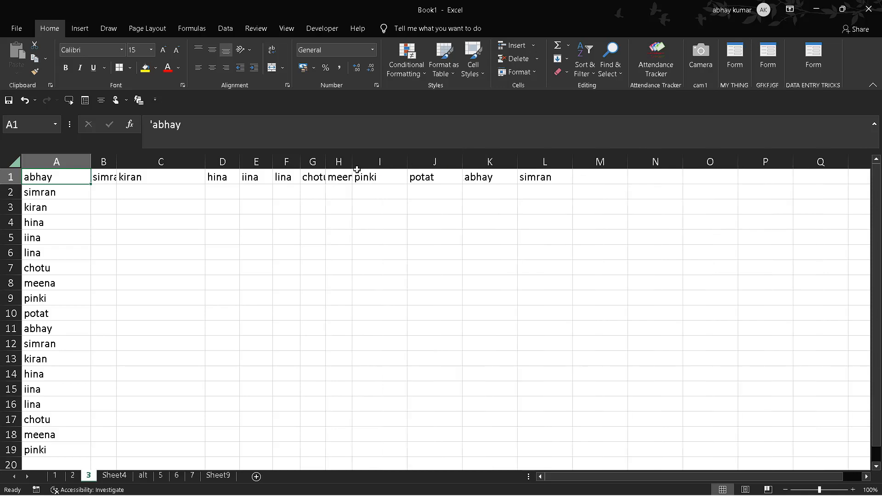
pyautogui.moveTo(414, 177); pyautogui.dragTo(389, 162)
# Step: Select row 1 and AutoFit the column widths to its entries
pyautogui.click(11, 176)
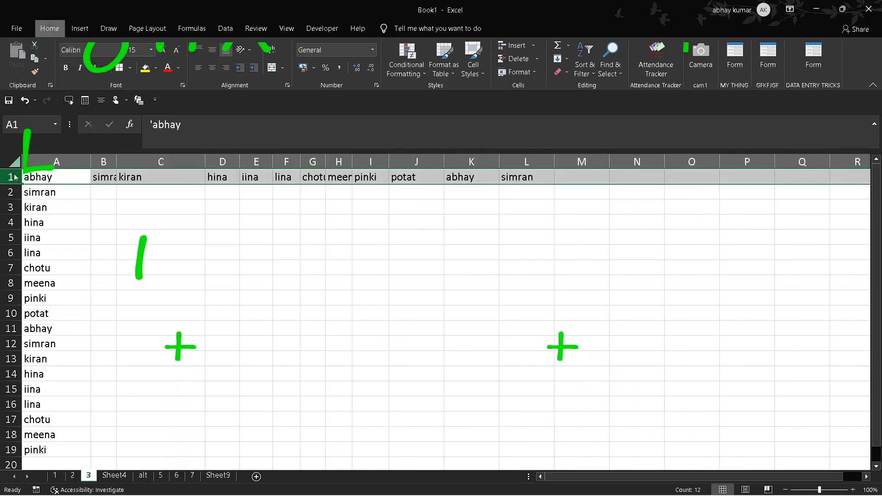
pyautogui.hotkey('alt', 'h')
pyautogui.press('o')
pyautogui.press('i')
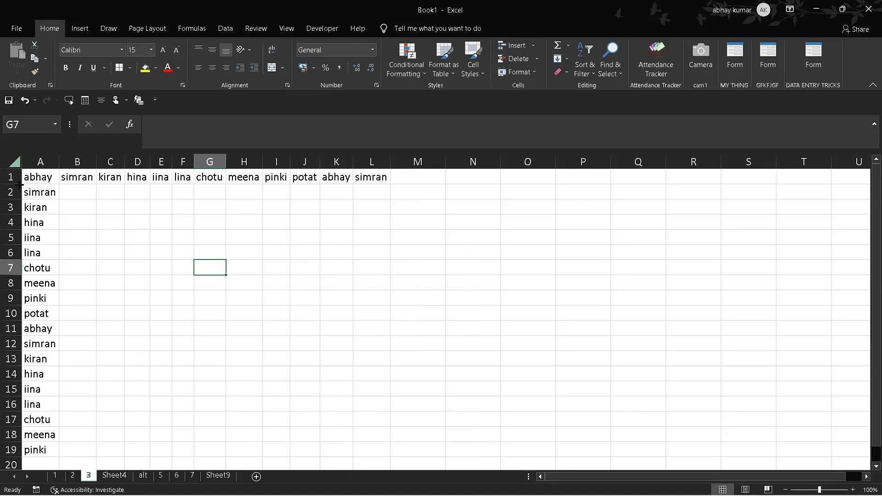
# Step: Make rows 1 and 3 several times taller than the other rows
pyautogui.moveTo(20, 184); pyautogui.dragTo(18, 282)
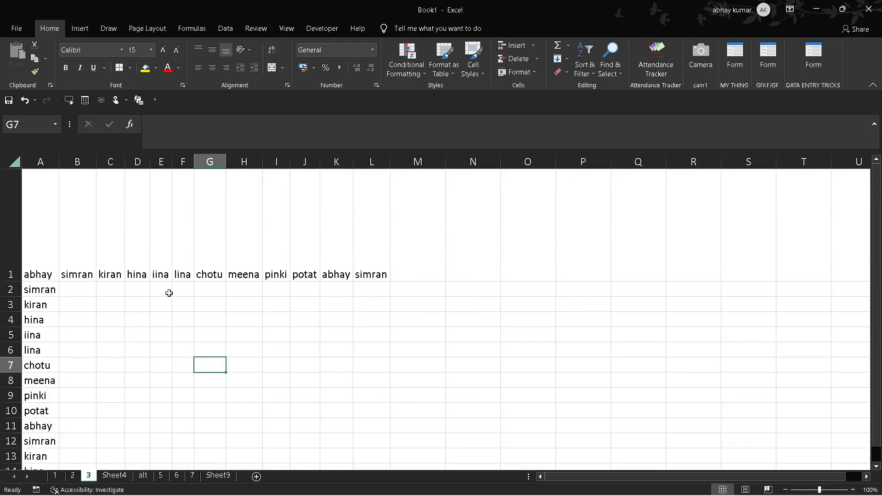
pyautogui.click(17, 304)
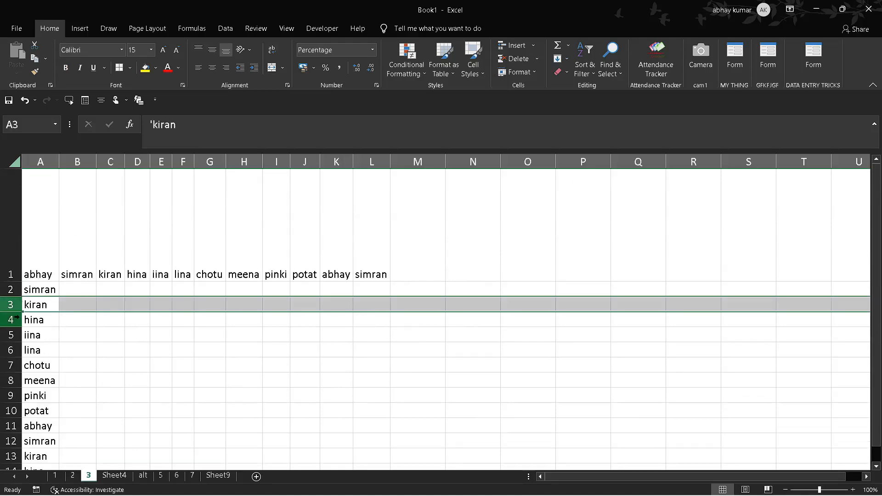
pyautogui.moveTo(20, 313); pyautogui.dragTo(35, 394)
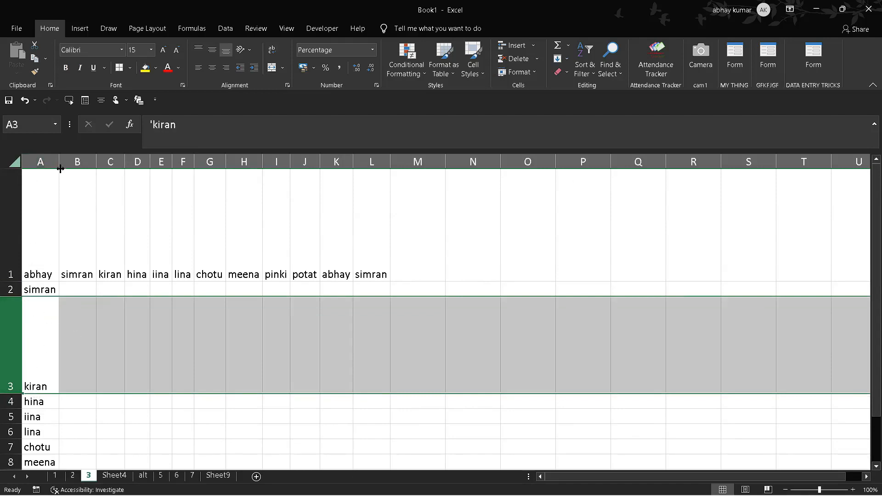
# Step: AutoFit the row heights of the entire sheet and clear the selection
pyautogui.click(16, 163)
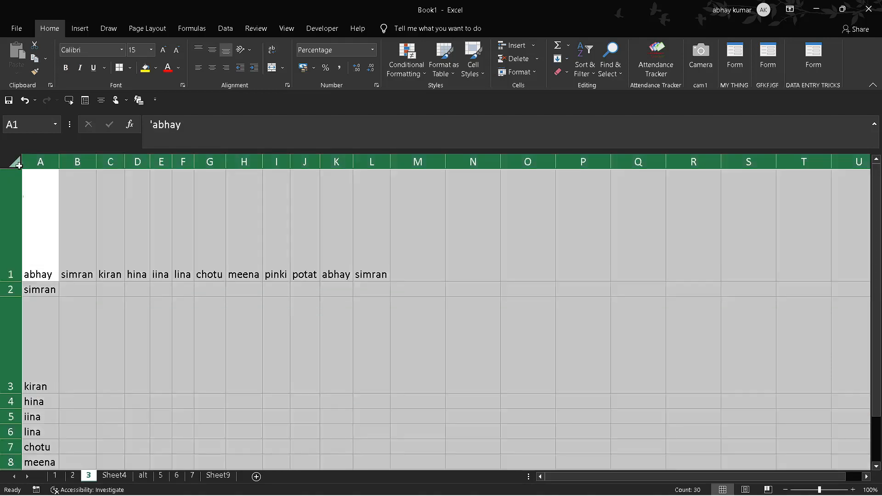
pyautogui.press('alt')
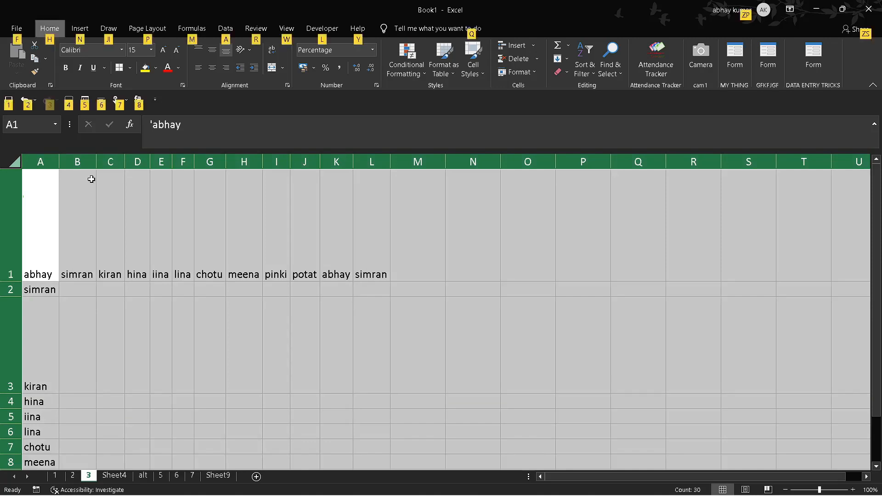
pyautogui.press('h')
pyautogui.press('o')
pyautogui.press('a')
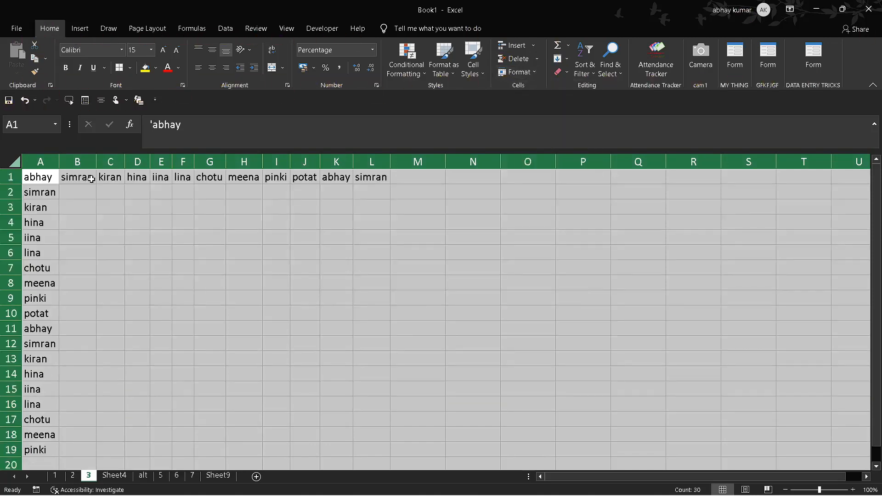
pyautogui.click(156, 260)
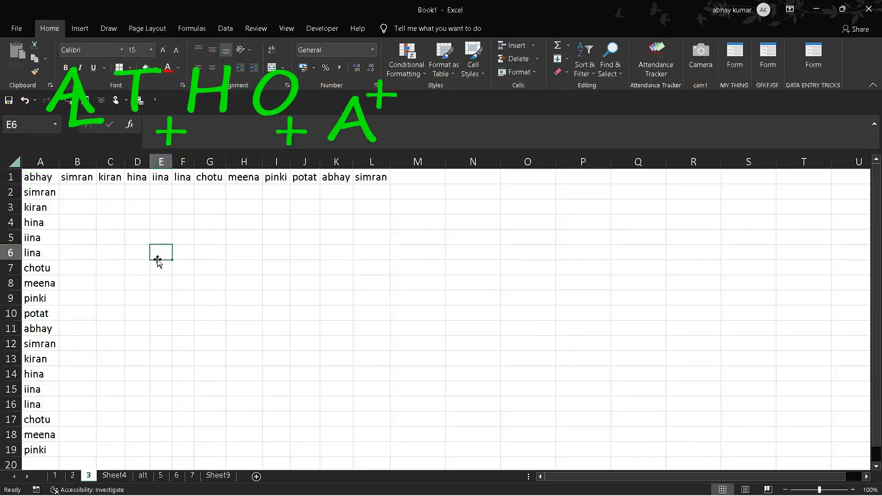
pyautogui.click(211, 310)
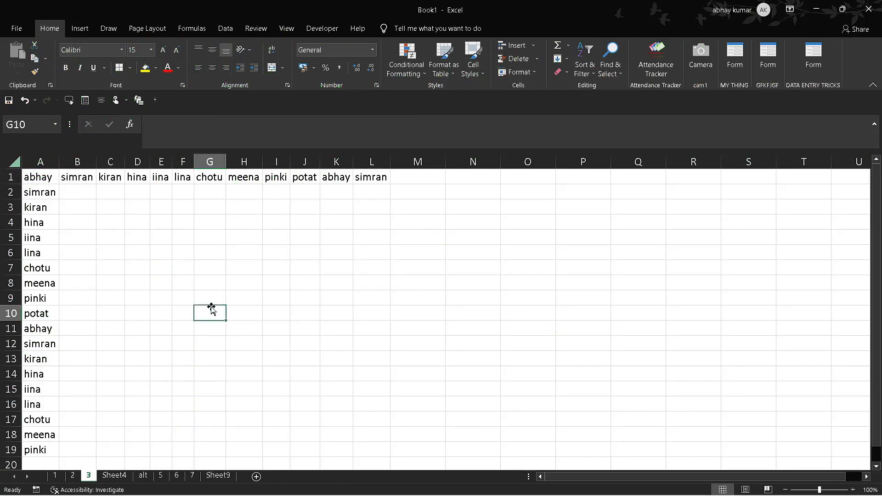
pyautogui.click(248, 347)
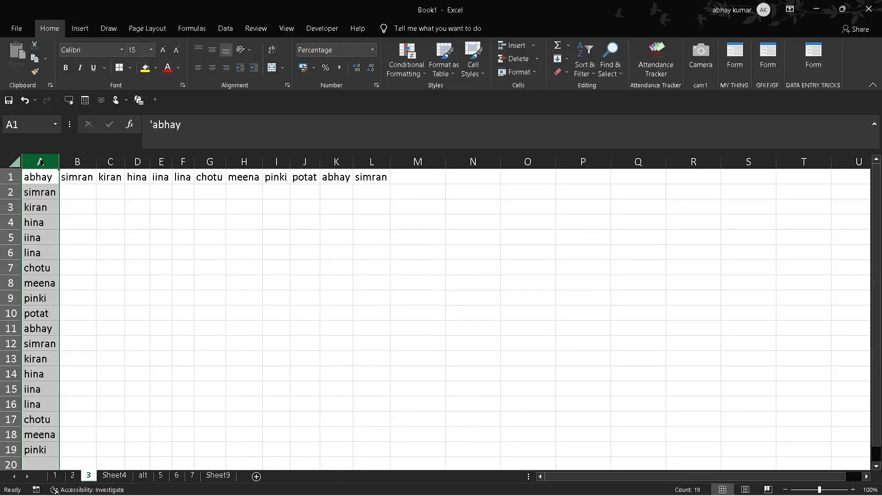
# Step: Set the width of column A to exactly 20
pyautogui.hotkey('alt', 'h')
pyautogui.press('o')
pyautogui.press('w')
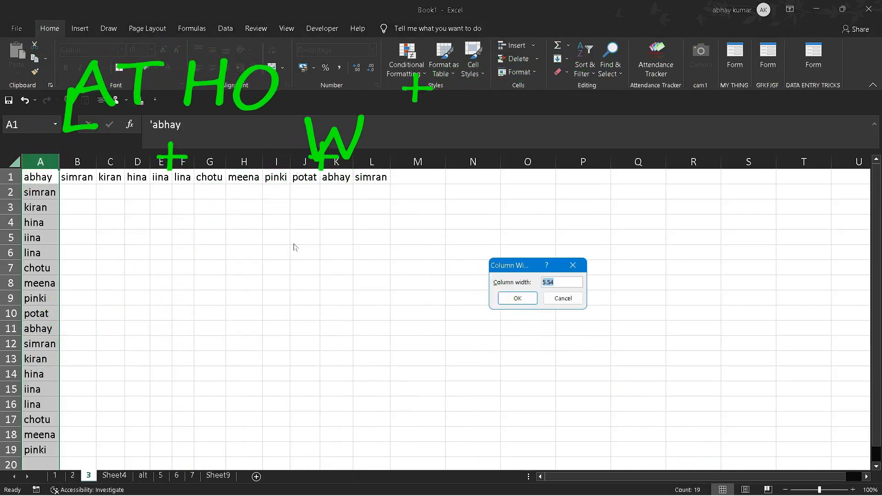
pyautogui.press('BackSpace')
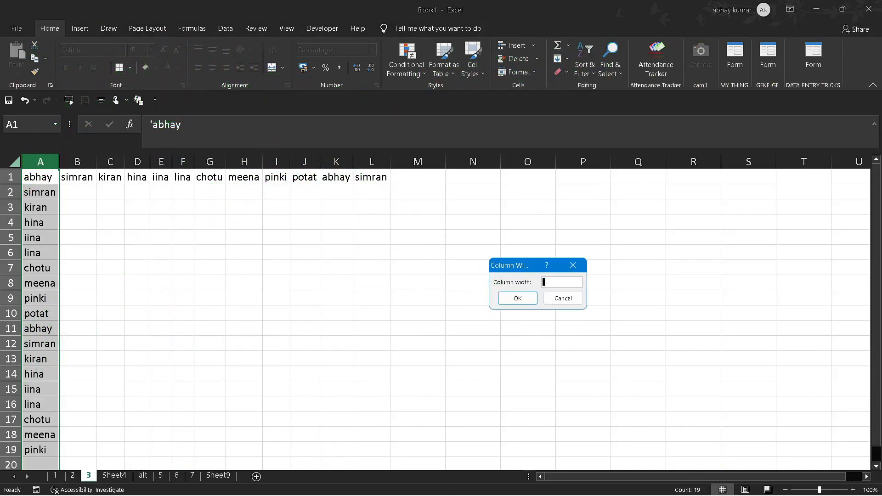
pyautogui.write('20')
pyautogui.press('Return')
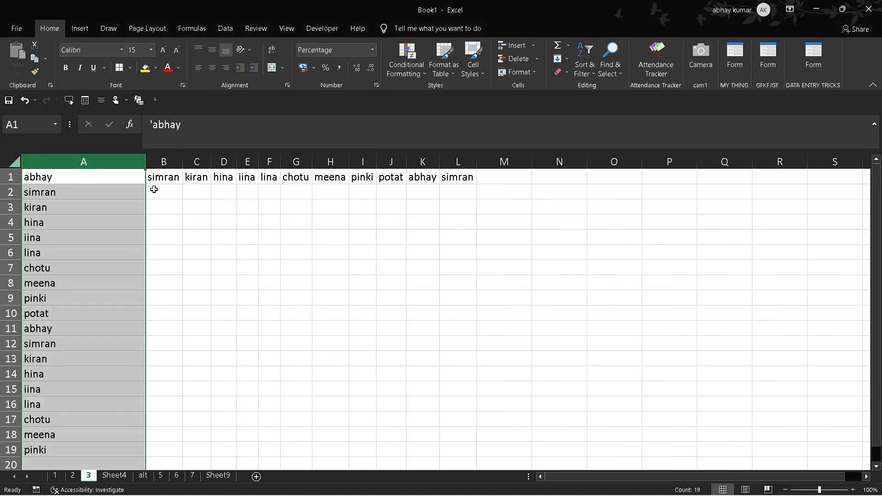
# Step: Set the width of column A to 100
pyautogui.press('alt')
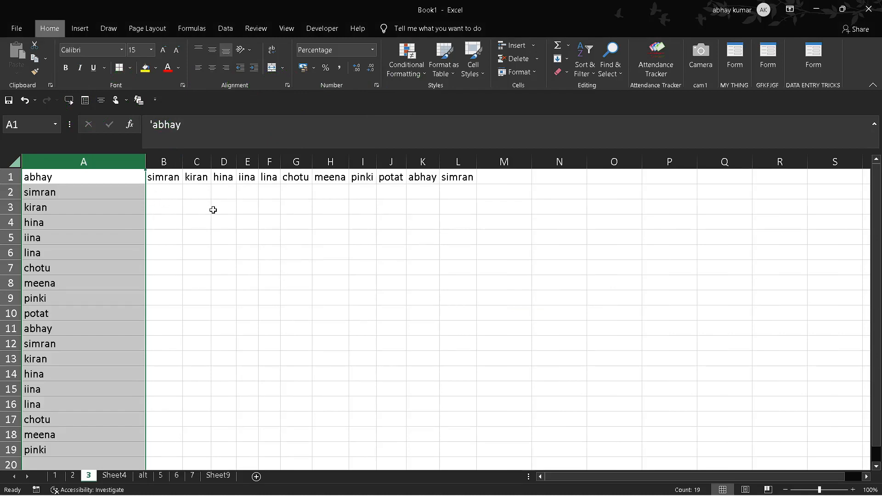
pyautogui.press('h')
pyautogui.press('o')
pyautogui.press('w')
pyautogui.press('BackSpace')
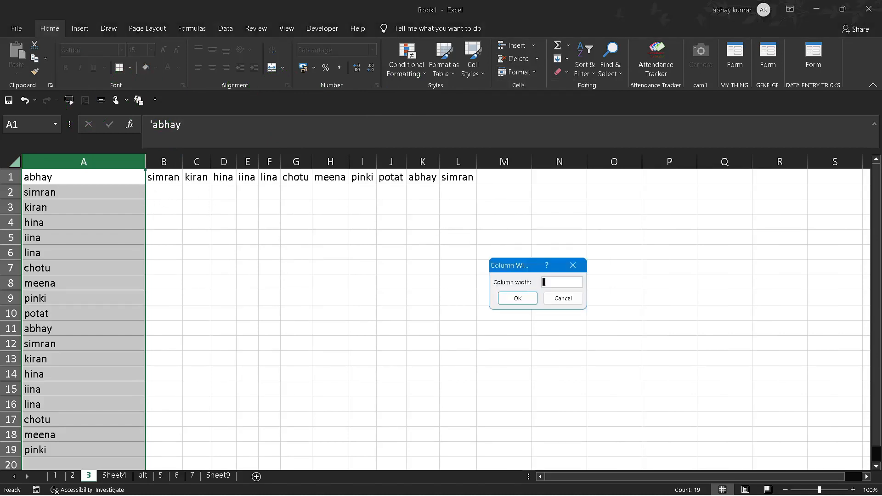
pyautogui.write('100')
pyautogui.press('Return')
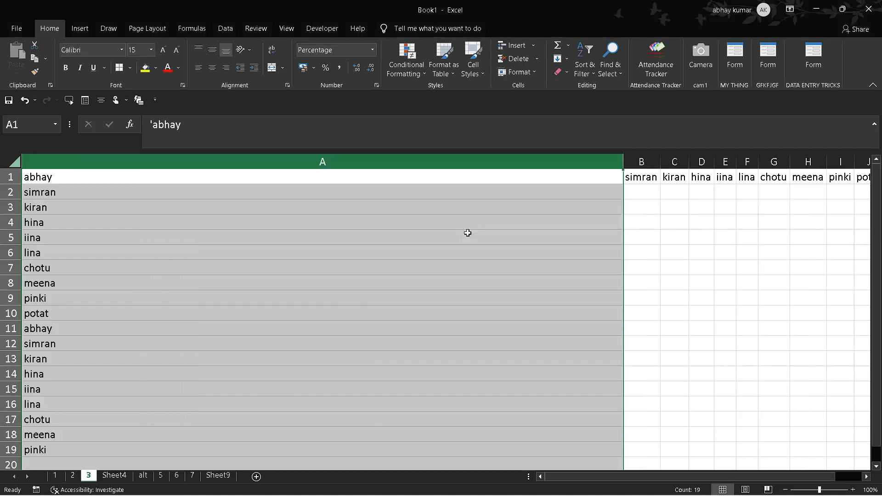
# Step: Undo the last width change of column A and clear the column selection
pyautogui.hotkey('ctrl', 'z')
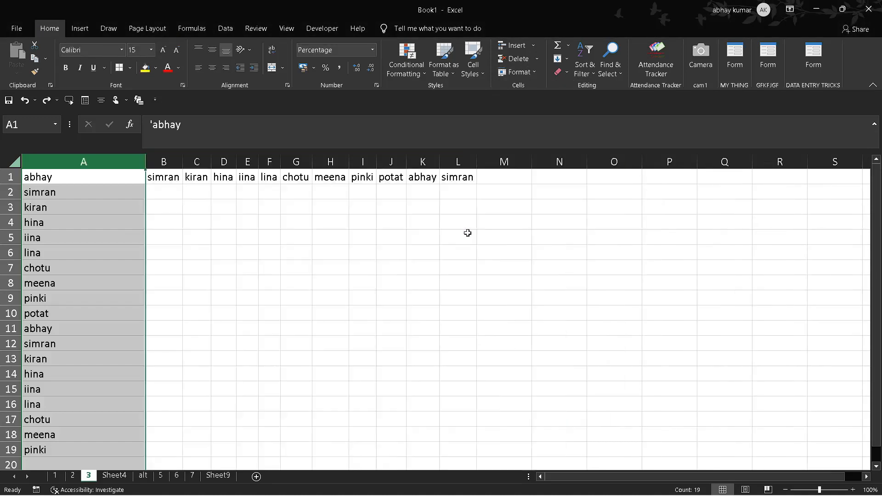
pyautogui.click(239, 220)
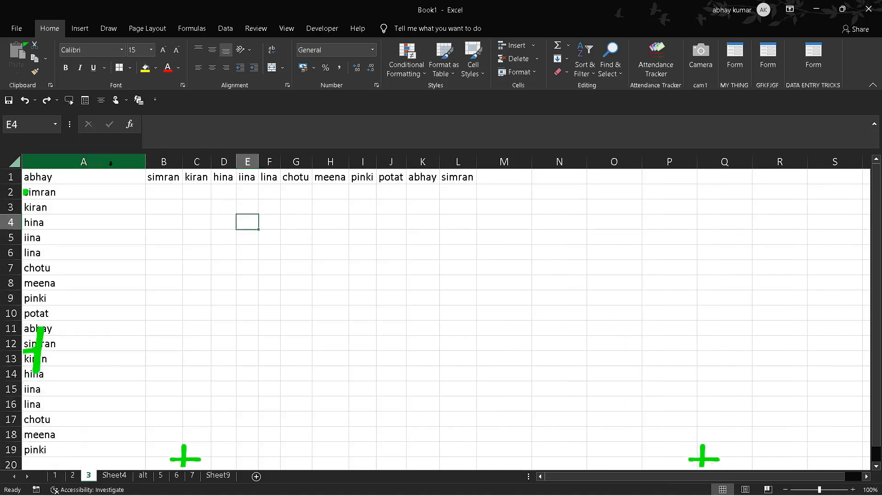
# Step: Set the row height to 55 for all rows spanned by column A
pyautogui.click(110, 162)
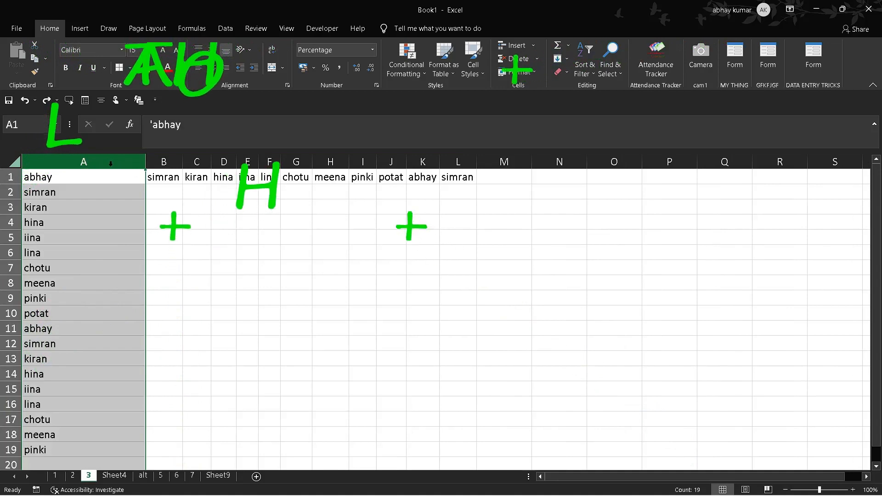
pyautogui.press('alt')
pyautogui.press('h')
pyautogui.press('o')
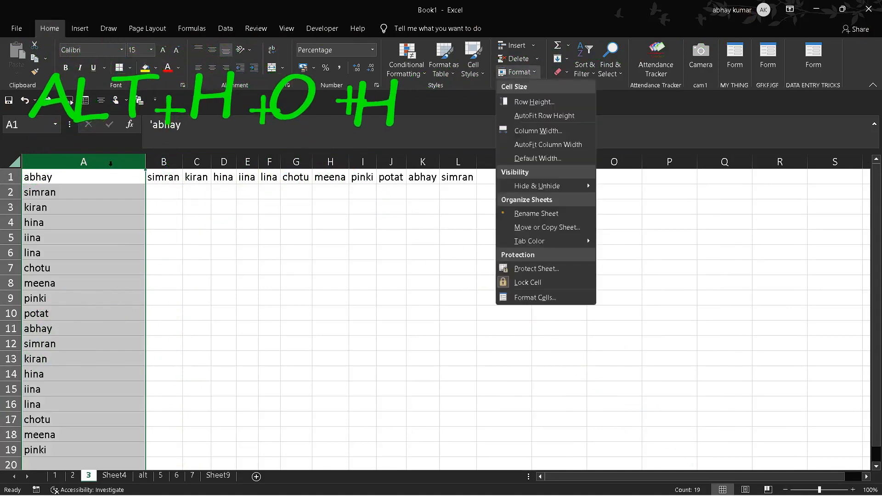
pyautogui.press('h')
pyautogui.press('BackSpace')
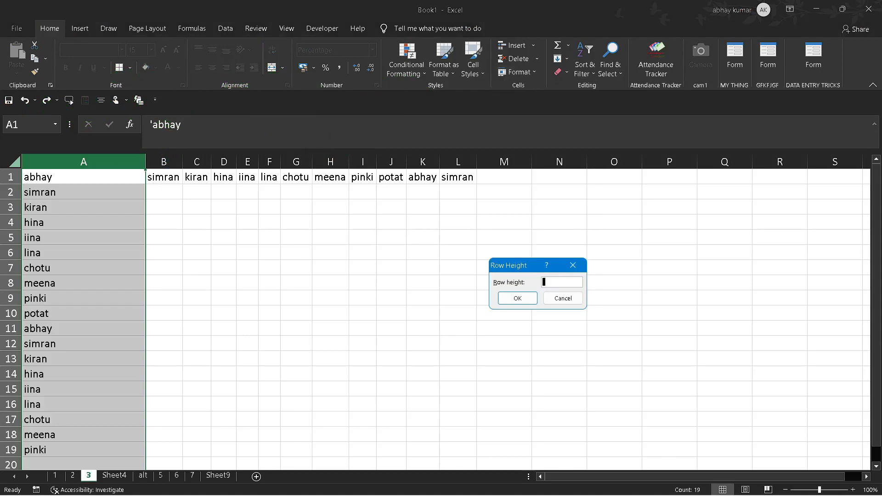
pyautogui.write('55')
pyautogui.press('Return')
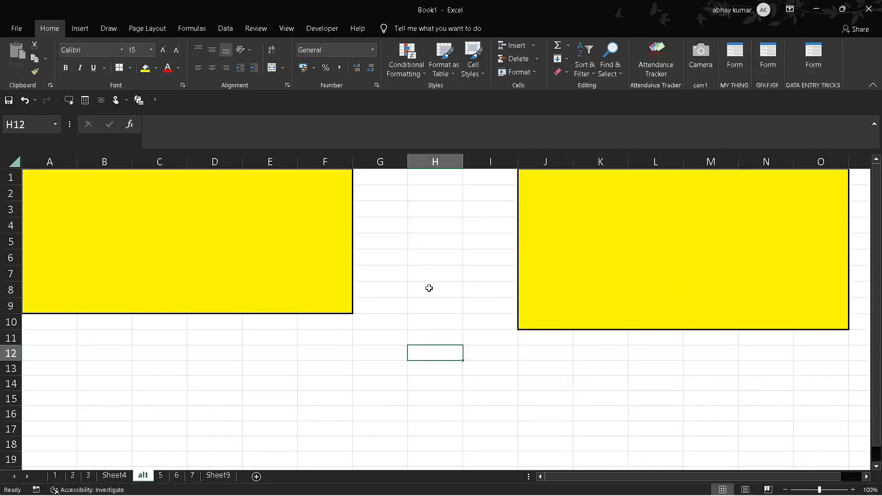
# Step: Enter N in both yellow merged blocks, the Webdings one at A1 and the Wingdings one at J1, to produce symbols
pyautogui.click(417, 221)
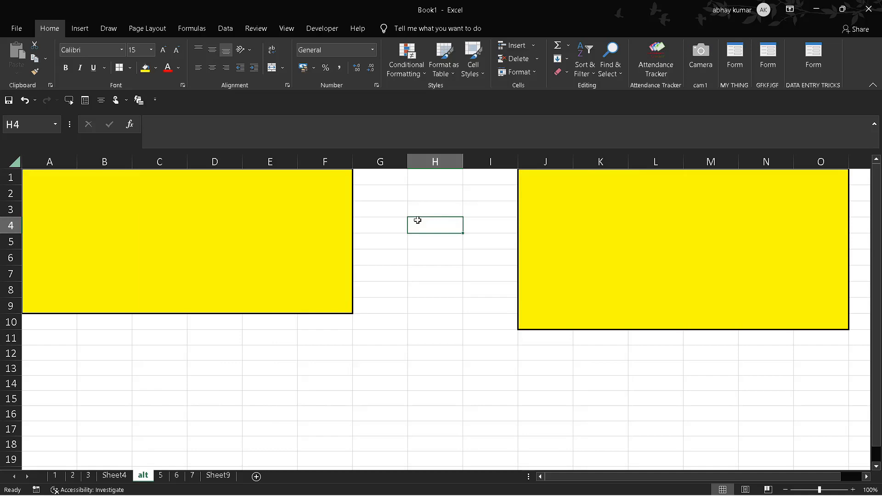
pyautogui.click(350, 233)
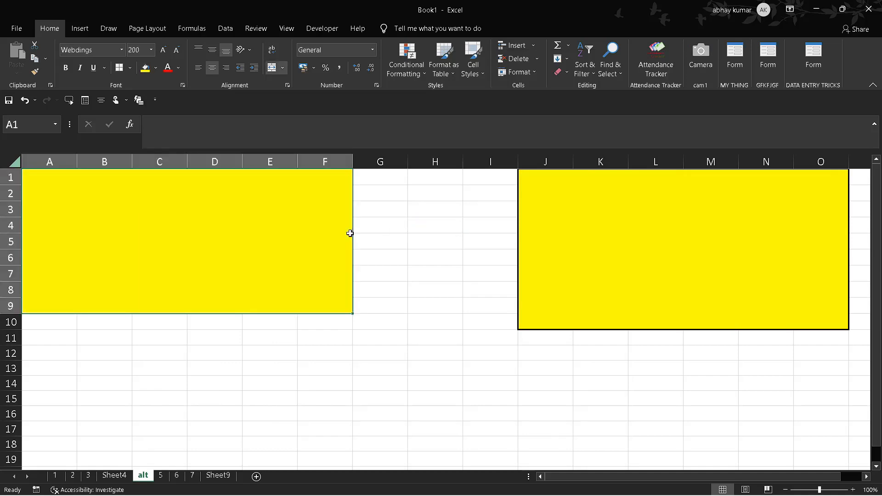
pyautogui.write('N')
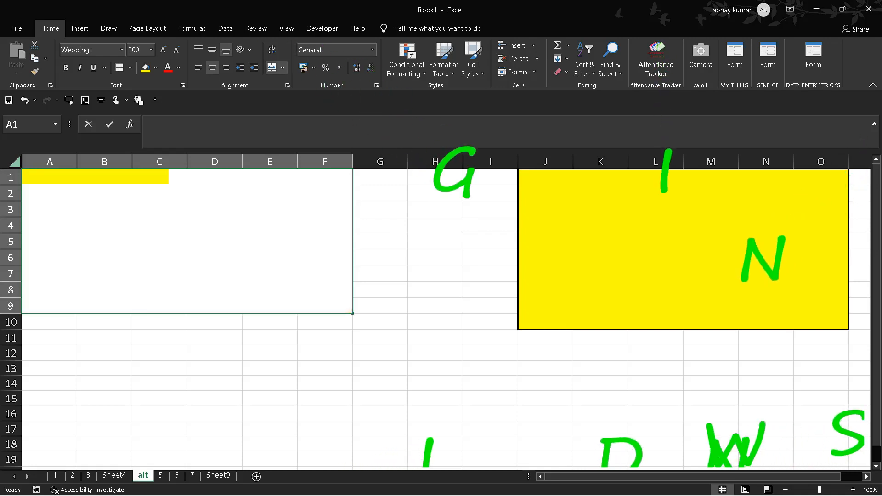
pyautogui.click(458, 304)
pyautogui.click(634, 266)
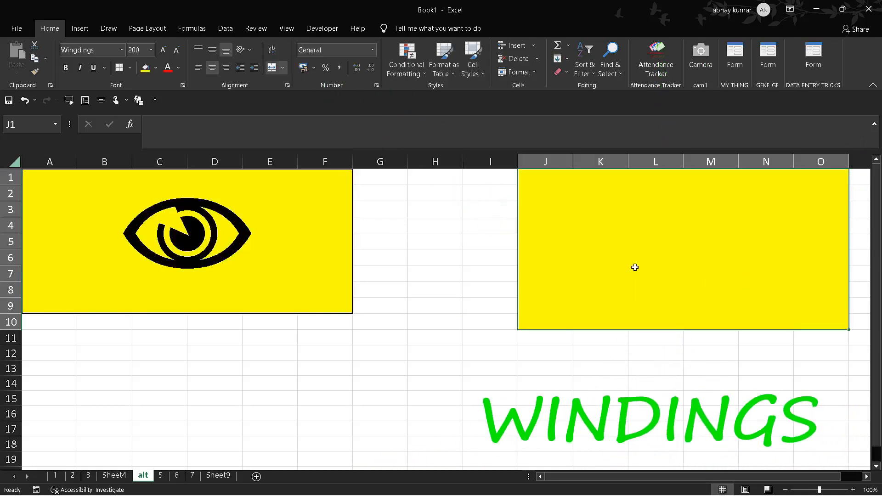
pyautogui.write('N')
pyautogui.click(376, 335)
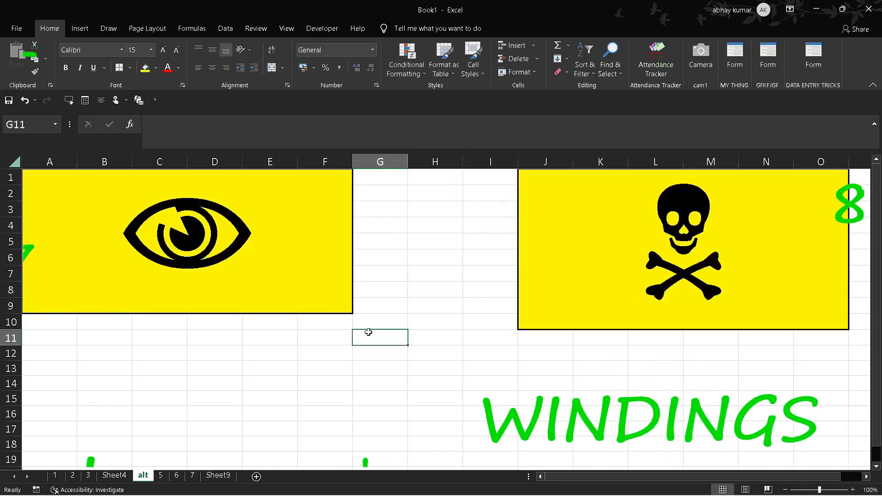
# Step: Compare the cell contents and fonts of the two yellow symbol blocks
pyautogui.click(279, 294)
pyautogui.click(384, 410)
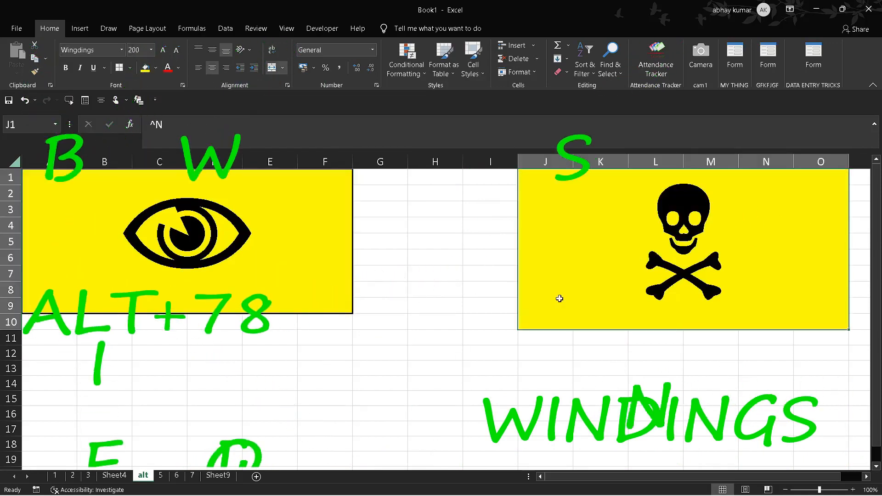
pyautogui.click(407, 295)
pyautogui.click(276, 281)
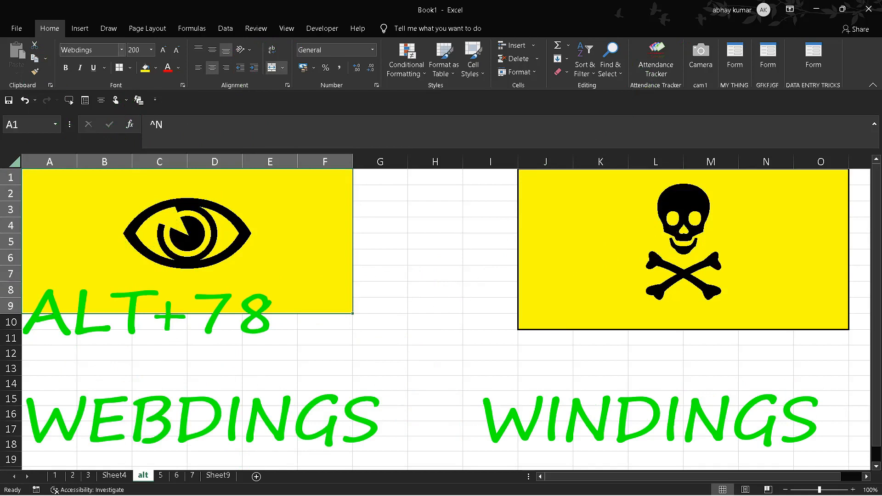
pyautogui.click(436, 252)
pyautogui.click(631, 252)
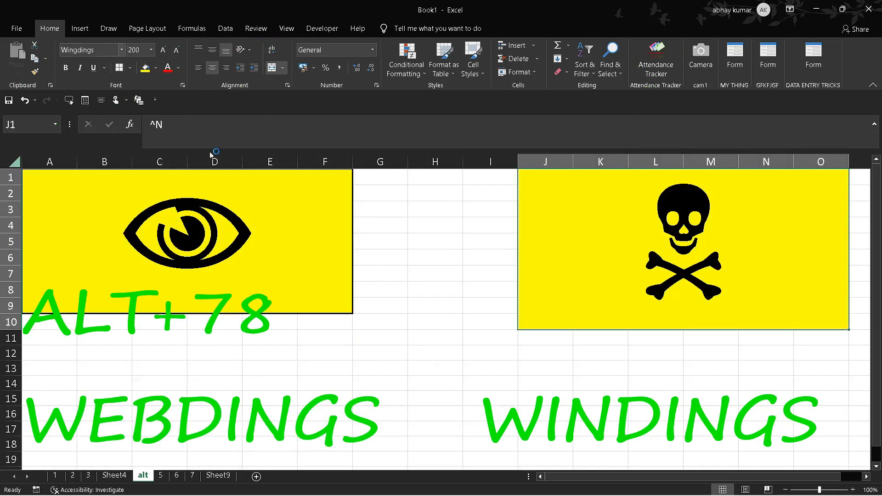
pyautogui.click(355, 321)
pyautogui.click(489, 424)
# Step: Replace the symbol in the J1 Wingdings block with the Alt code 200 character ╚
pyautogui.click(622, 206)
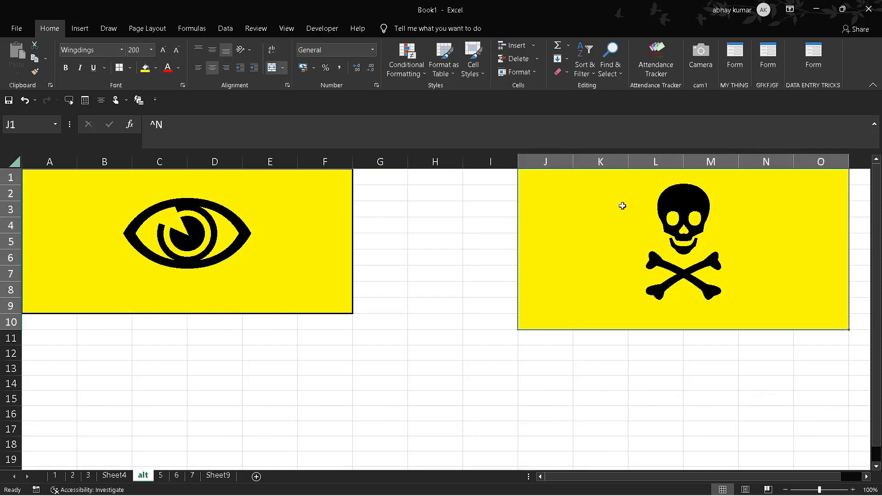
pyautogui.write('W')
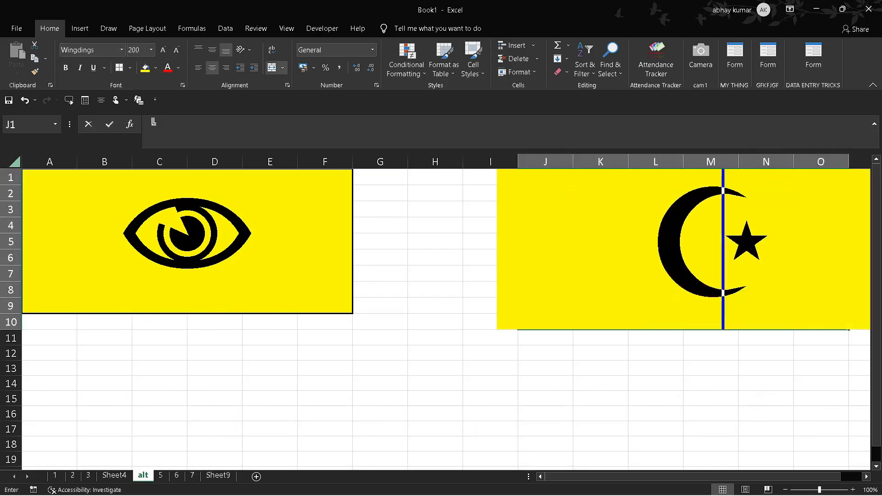
pyautogui.press('Return')
pyautogui.click(666, 369)
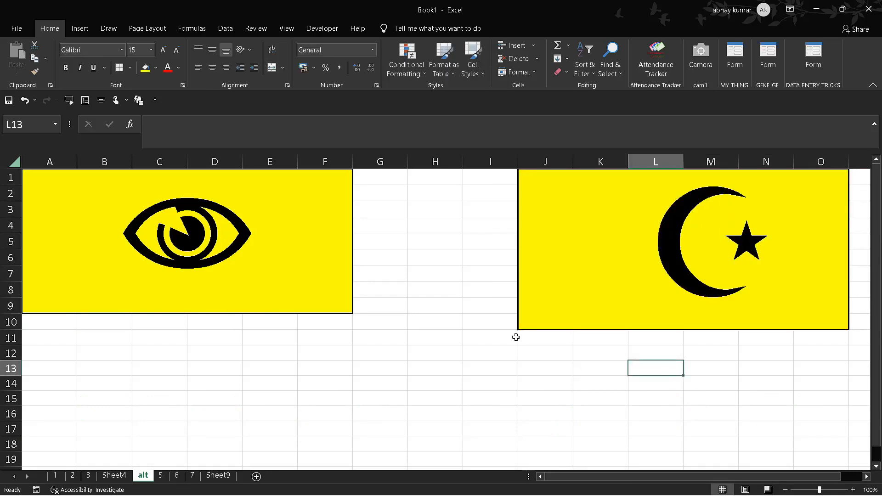
# Step: Clear the contents of the yellow merged block at J1
pyautogui.click(652, 271)
pyautogui.press('Delete')
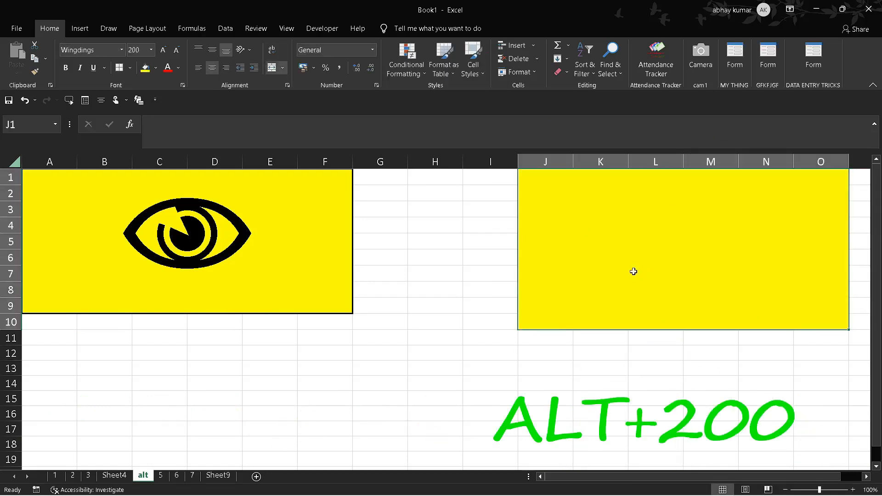
pyautogui.click(458, 293)
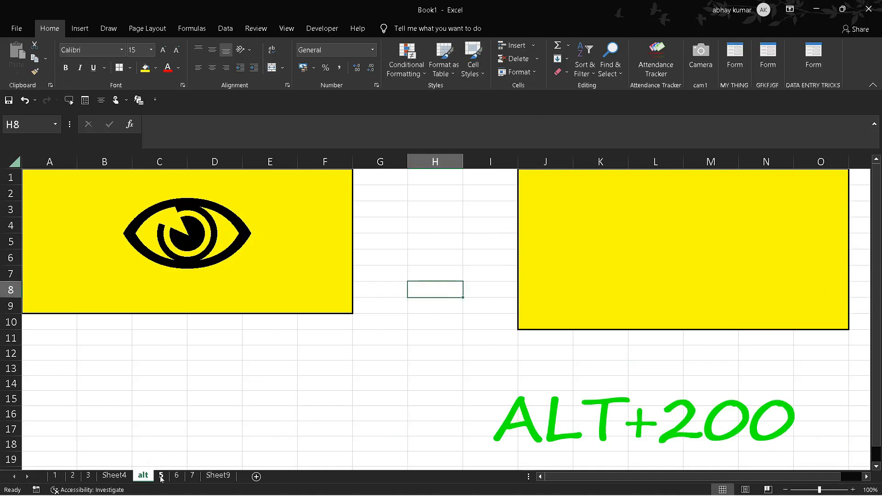
# Step: On sheet 5, select the bordered range A1:G14 and open its cell formatting settings
pyautogui.click(161, 476)
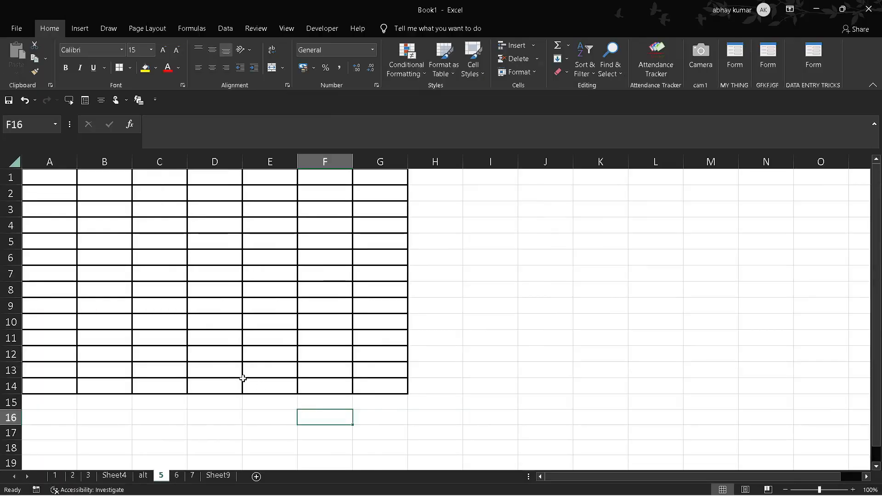
pyautogui.click(243, 379)
pyautogui.click(169, 368)
pyautogui.click(110, 242)
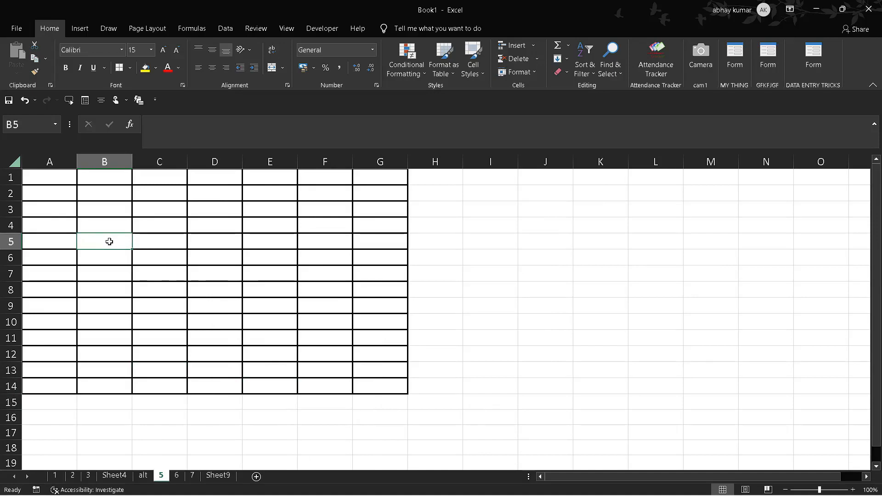
pyautogui.click(50, 180)
pyautogui.hotkey('shift', 'Down')
pyautogui.hotkey('shift', 'Down')
pyautogui.hotkey('shift', 'Down')
pyautogui.hotkey('shift', 'Down')
pyautogui.hotkey('shift', 'Down')
pyautogui.hotkey('shift', 'Down')
pyautogui.hotkey('shift', 'Down')
pyautogui.hotkey('shift', 'Down')
pyautogui.hotkey('shift', 'Down')
pyautogui.hotkey('shift', 'Down')
pyautogui.hotkey('shift', 'Down')
pyautogui.hotkey('shift', 'Down')
pyautogui.hotkey('shift', 'Down')
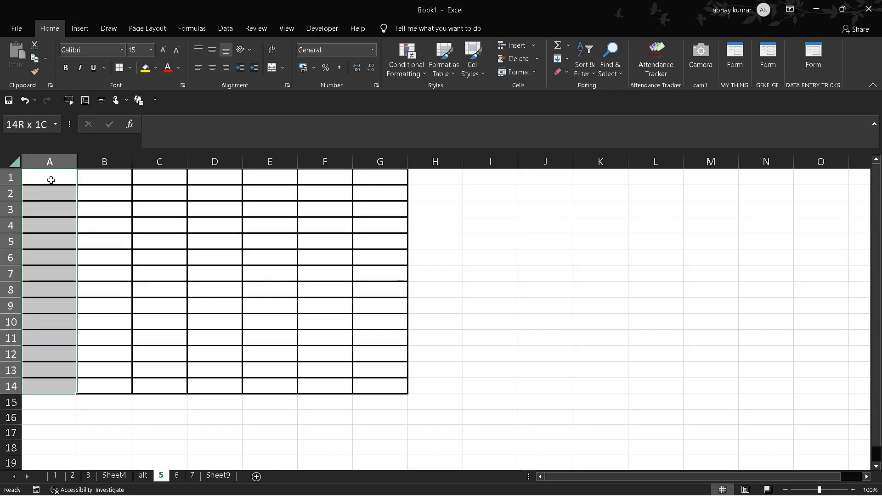
pyautogui.hotkey('shift', 'Right')
pyautogui.hotkey('shift', 'Right')
pyautogui.hotkey('shift', 'Right')
pyautogui.hotkey('shift', 'Right')
pyautogui.hotkey('shift', 'Right')
pyautogui.hotkey('shift', 'Right')
pyautogui.hotkey('shift', 'Right')
pyautogui.hotkey('shift', 'Right')
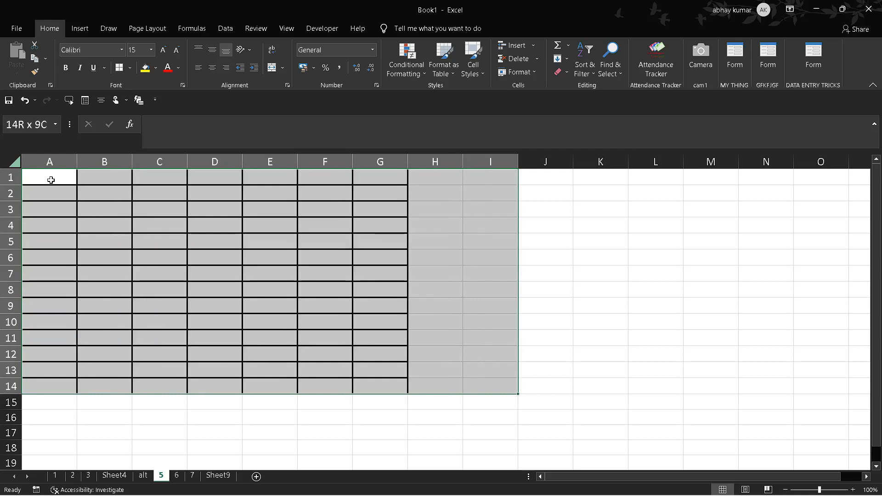
pyautogui.hotkey('shift', 'Left')
pyautogui.hotkey('shift', 'Left')
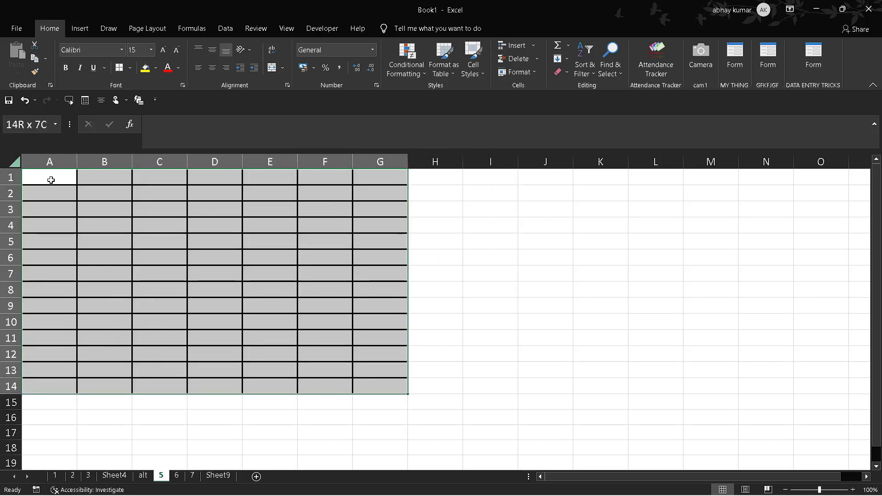
pyautogui.hotkey('ctrl', '1')
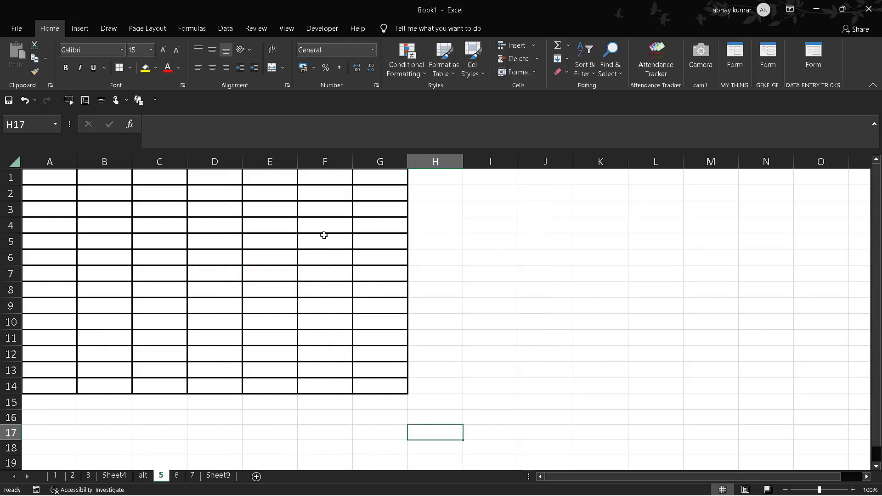
# Step: Apply the custom number format ;;;ipl to the bordered range A1:G14
pyautogui.moveTo(324, 235)
pyautogui.mouseDown()
pyautogui.moveTo(85, 156)
pyautogui.moveTo(65, 177)
pyautogui.mouseUp()
pyautogui.click(65, 179)
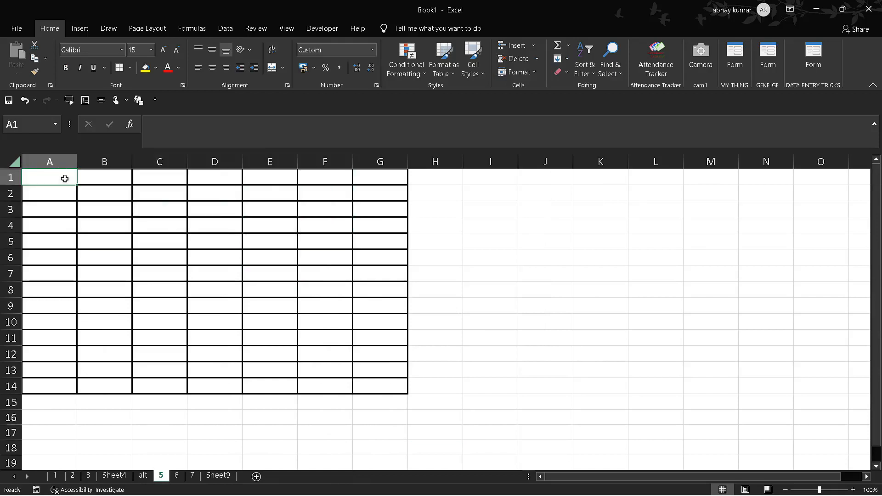
pyautogui.hotkey('shift', 'Down')
pyautogui.hotkey('shift', 'Down')
pyautogui.hotkey('shift', 'Down')
pyautogui.hotkey('shift', 'Down')
pyautogui.hotkey('shift', 'Down')
pyautogui.hotkey('shift', 'Down')
pyautogui.hotkey('shift', 'Down')
pyautogui.hotkey('shift', 'Down')
pyautogui.hotkey('shift', 'Down')
pyautogui.hotkey('shift', 'Down')
pyautogui.hotkey('shift', 'Down')
pyautogui.hotkey('shift', 'Down')
pyautogui.hotkey('shift', 'Down')
pyautogui.hotkey('shift', 'Right')
pyautogui.hotkey('shift', 'Right')
pyautogui.hotkey('shift', 'Right')
pyautogui.hotkey('shift', 'Right')
pyautogui.hotkey('shift', 'Right')
pyautogui.hotkey('shift', 'Right')
pyautogui.hotkey('shift', 'Right')
pyautogui.hotkey('shift', 'Right')
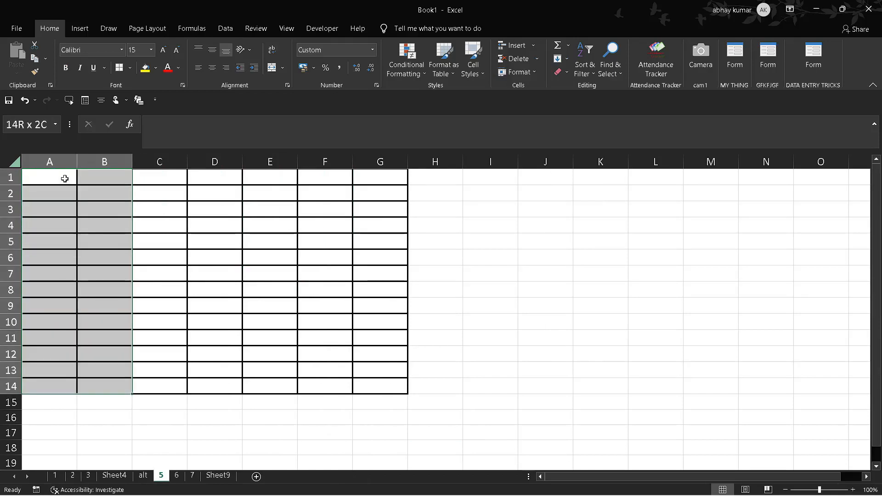
pyautogui.hotkey('shift', 'Left')
pyautogui.hotkey('shift', 'Left')
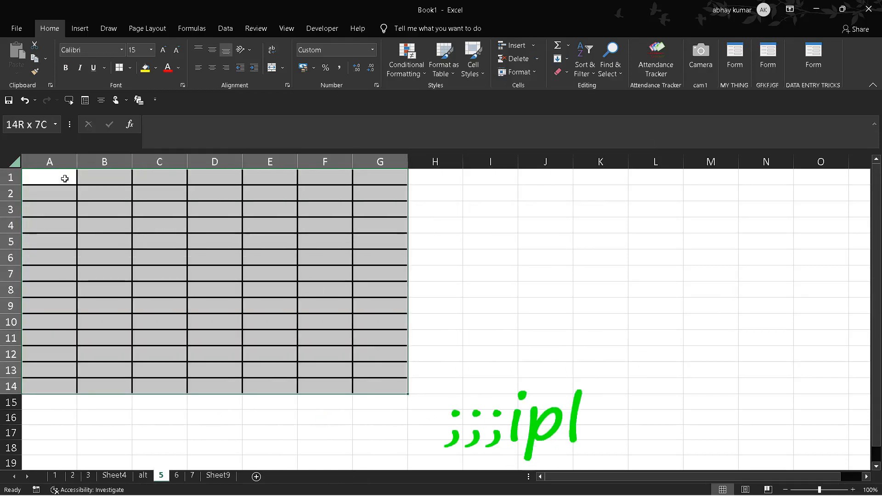
pyautogui.hotkey('ctrl', '1')
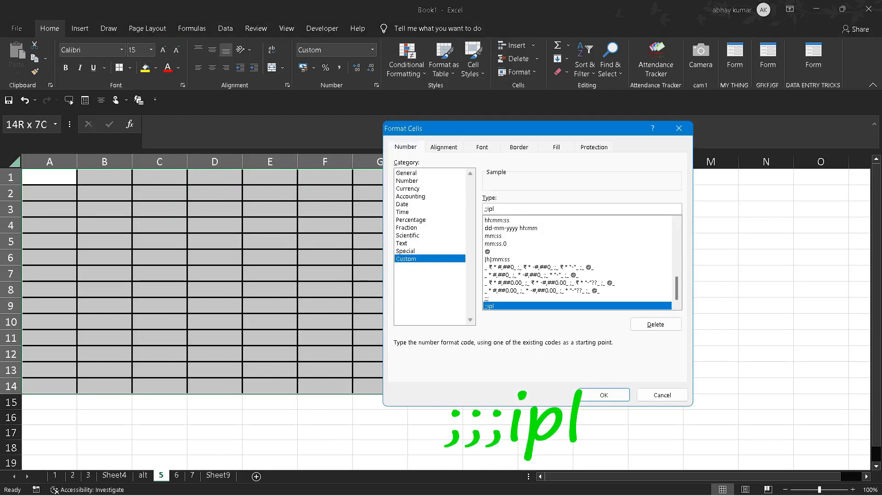
pyautogui.click(494, 209)
pyautogui.press('BackSpace')
pyautogui.press('BackSpace')
pyautogui.press('BackSpace')
pyautogui.write(';')
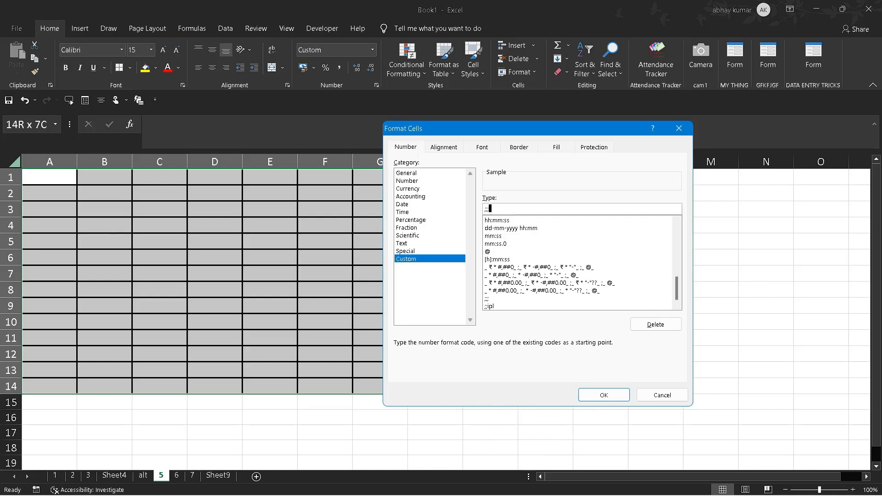
pyautogui.write('ipl')
pyautogui.press('Return')
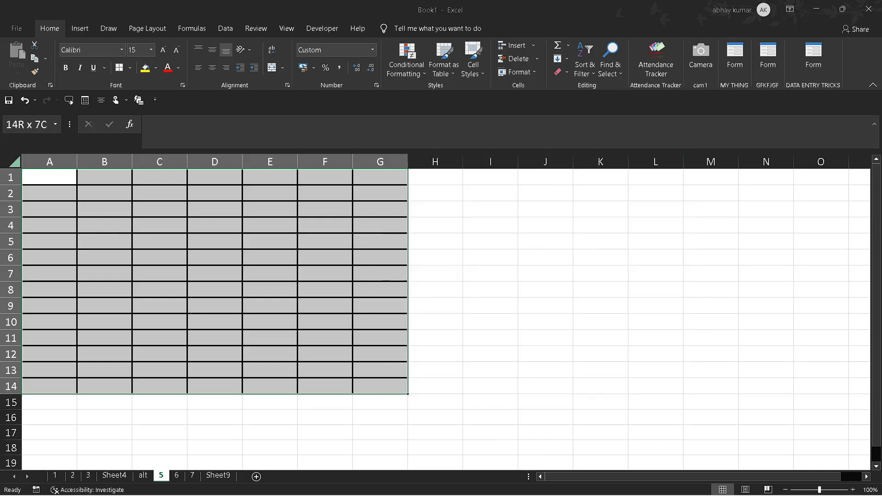
# Step: Enter csk in F4 and a person's first name in G4 to test the custom number format
pyautogui.click(329, 225)
pyautogui.write('csk')
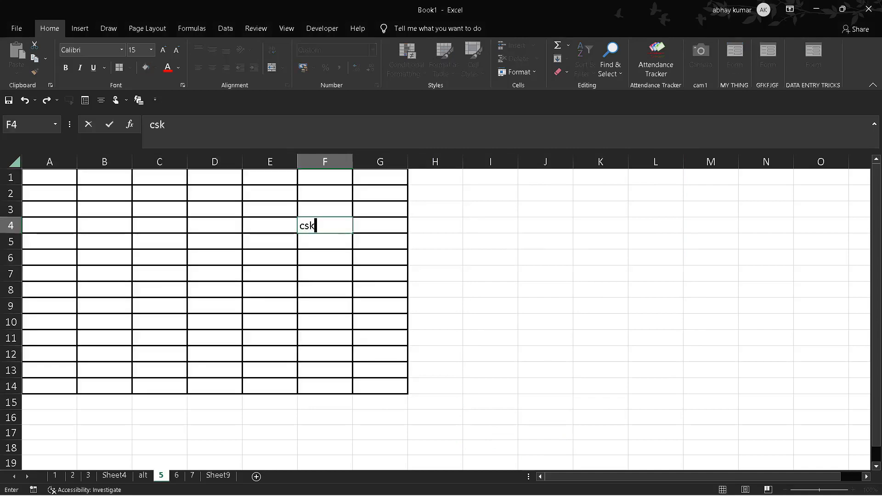
pyautogui.press('Tab')
pyautogui.write('abhay')
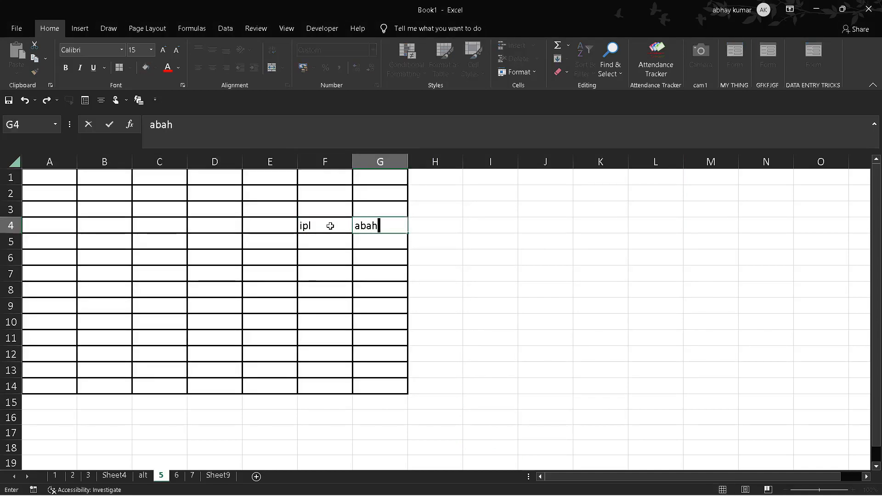
pyautogui.press('Tab')
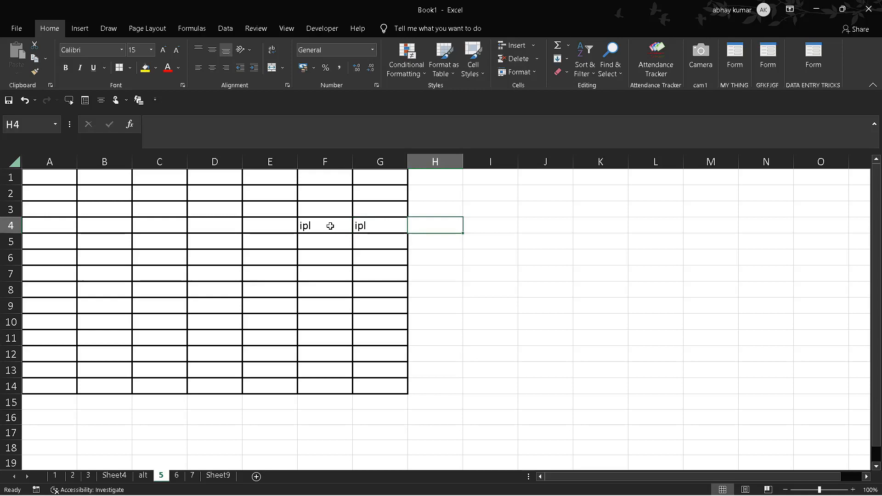
# Step: Enter short text entries in E7, F7 and G7 within the bordered range
pyautogui.click(263, 278)
pyautogui.write('vira')
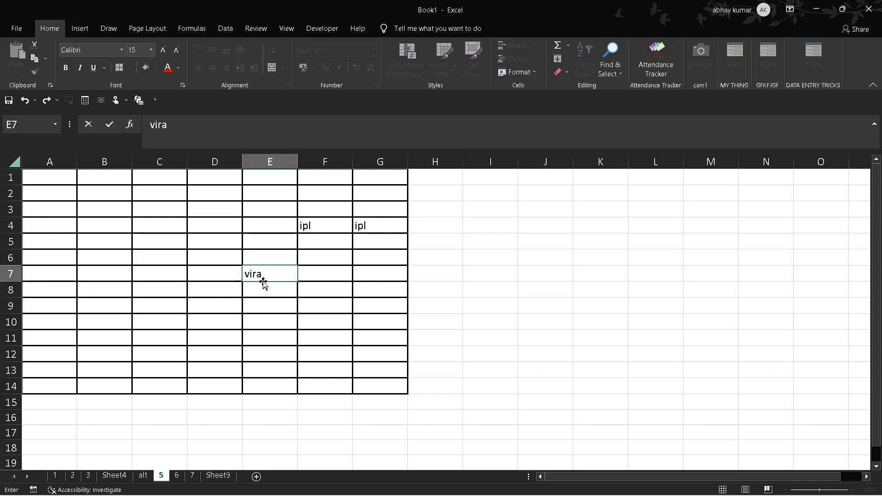
pyautogui.write('t')
pyautogui.press('Tab')
pyautogui.write('data')
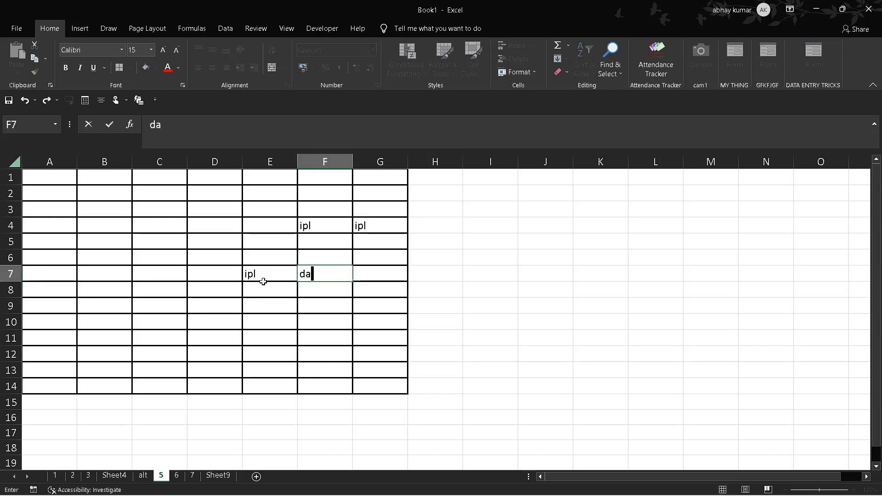
pyautogui.press('BackSpace')
pyautogui.press('BackSpace')
pyautogui.write('da')
pyautogui.press('Tab')
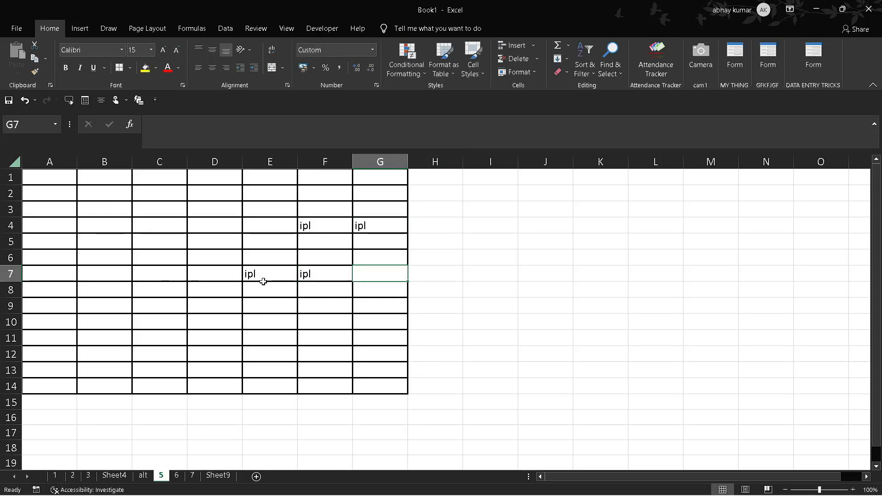
pyautogui.write('hina')
pyautogui.press('Tab')
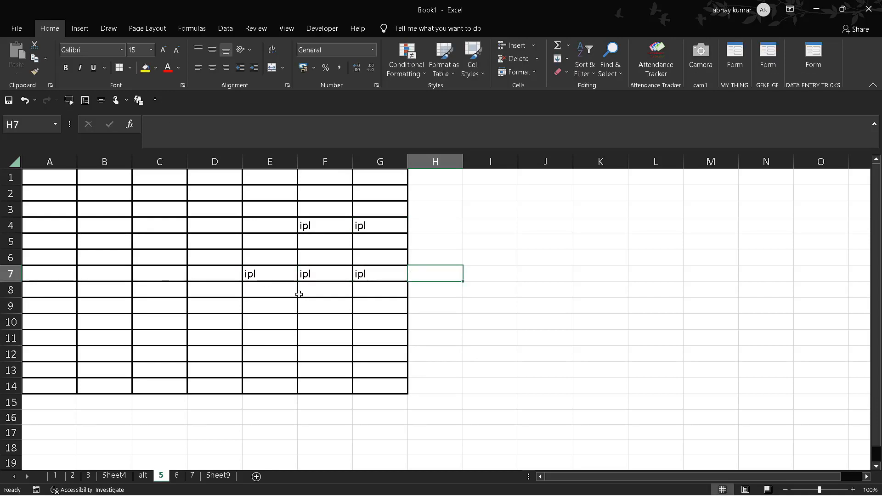
pyautogui.click(301, 295)
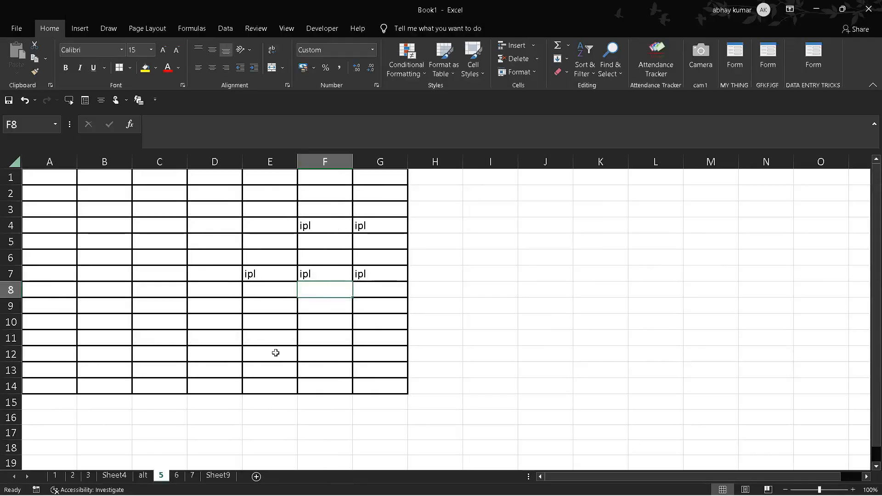
# Step: On sheet 6, open the drop-down list of the yellow cell D2 and choose the name that matches A6
pyautogui.click(177, 476)
pyautogui.click(378, 321)
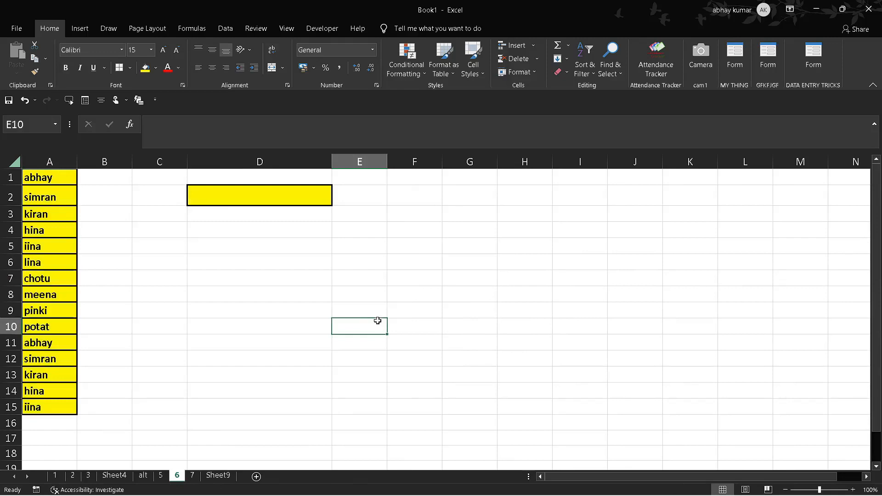
pyautogui.click(348, 245)
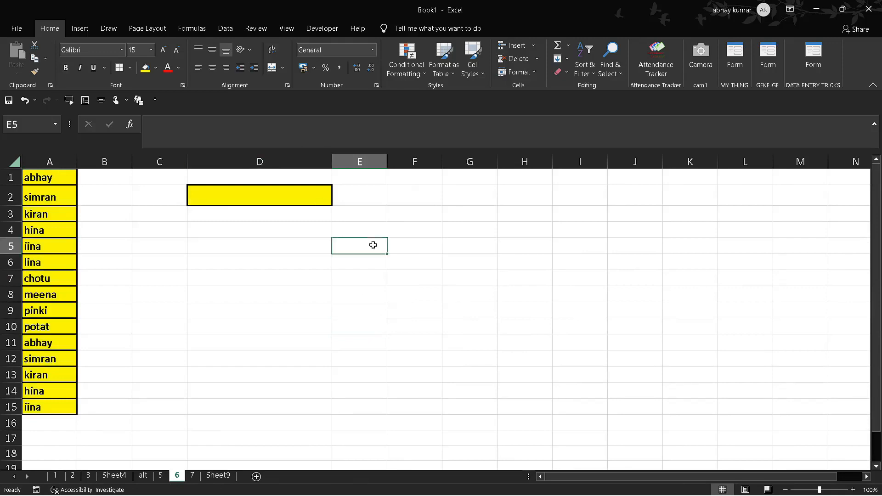
pyautogui.click(308, 197)
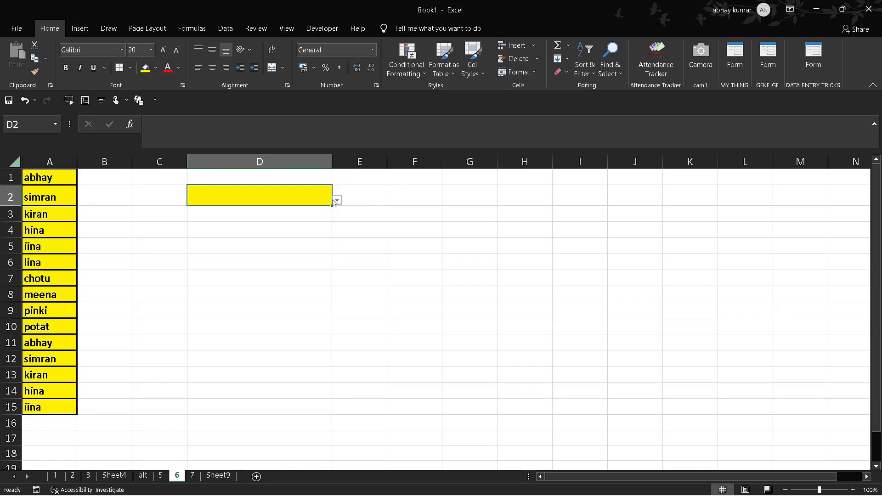
pyautogui.press('Down')
pyautogui.press('Up')
pyautogui.press('Left')
pyautogui.press('Right')
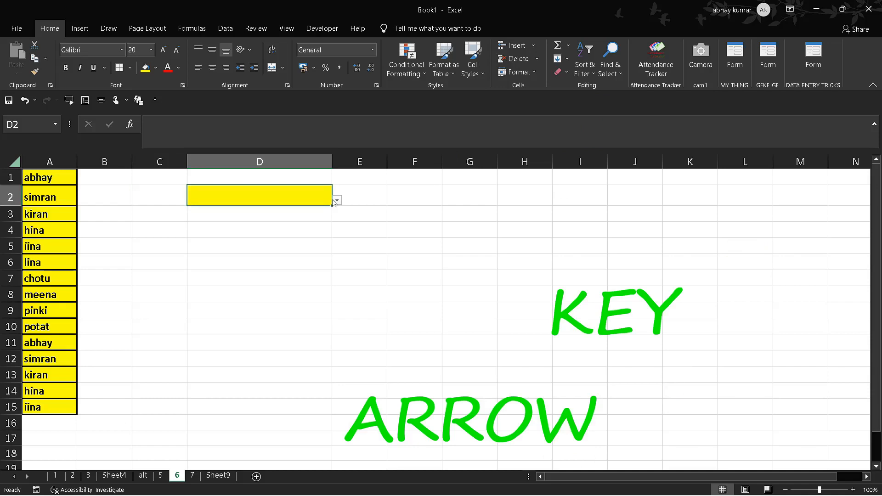
pyautogui.hotkey('alt', 'Down')
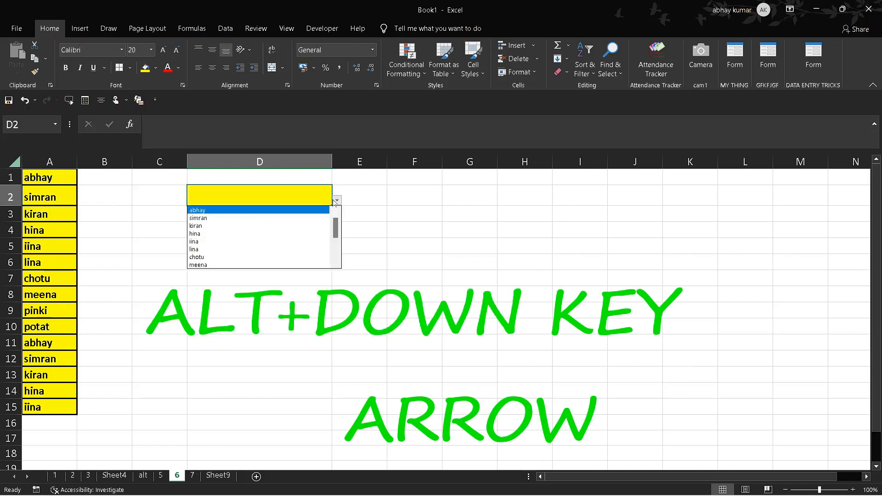
pyautogui.press('Down')
pyautogui.press('Down')
pyautogui.press('Down')
pyautogui.press('Down')
pyautogui.press('Down')
pyautogui.press('Return')
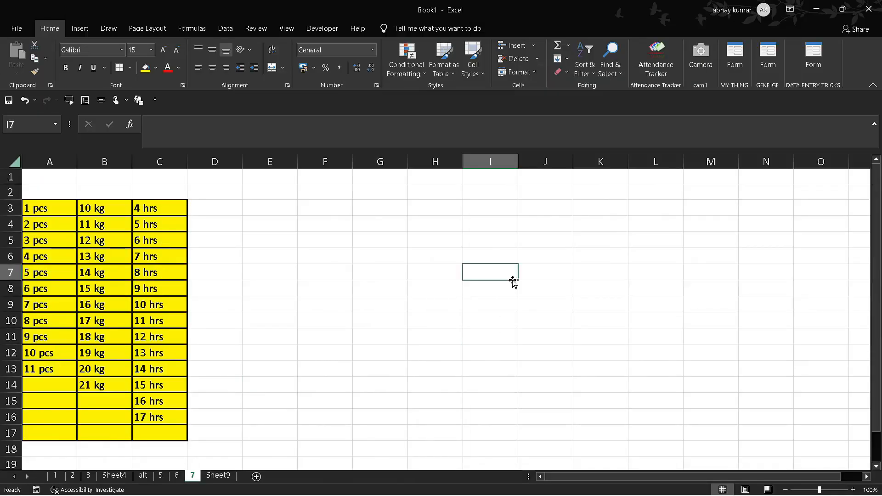
# Step: Visit the alt, 5 and Sheet9 worksheets one after another, return to sheet 6 and select C18
pyautogui.click(149, 477)
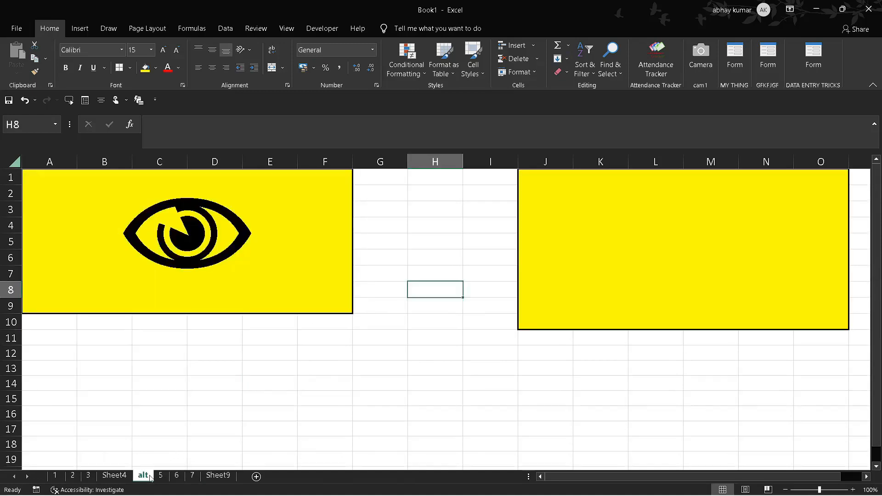
pyautogui.click(160, 476)
pyautogui.click(217, 476)
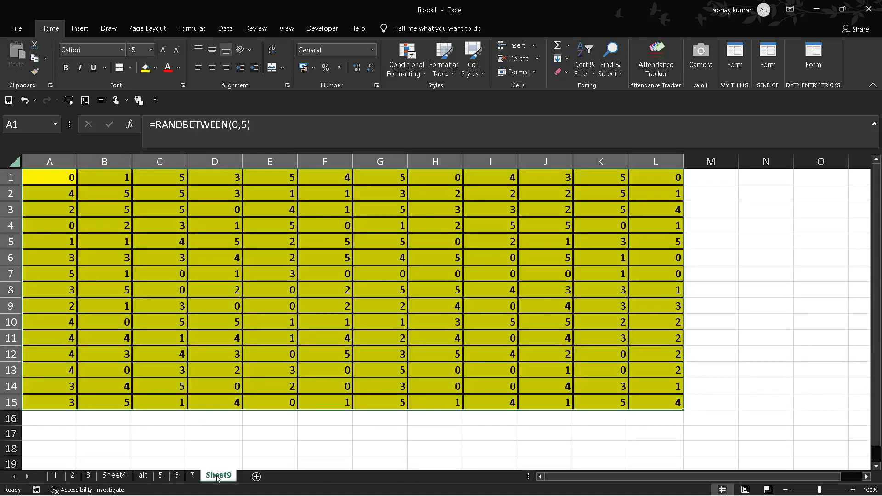
pyautogui.click(182, 478)
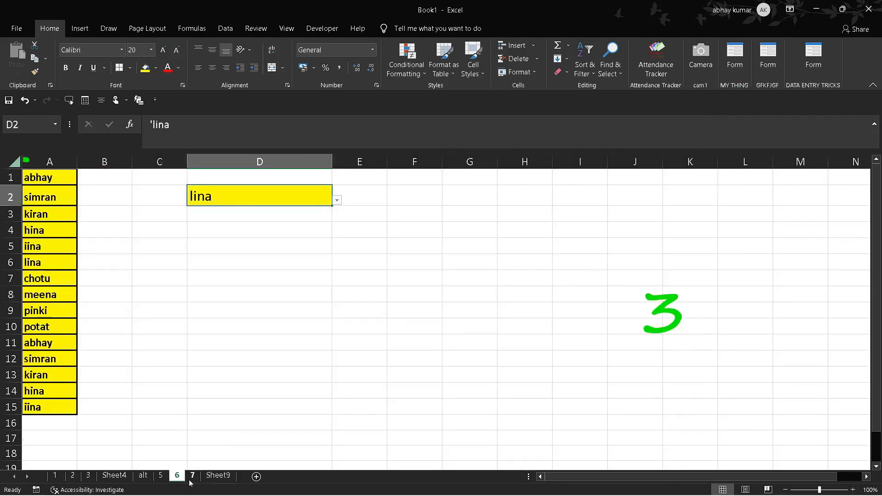
pyautogui.click(157, 453)
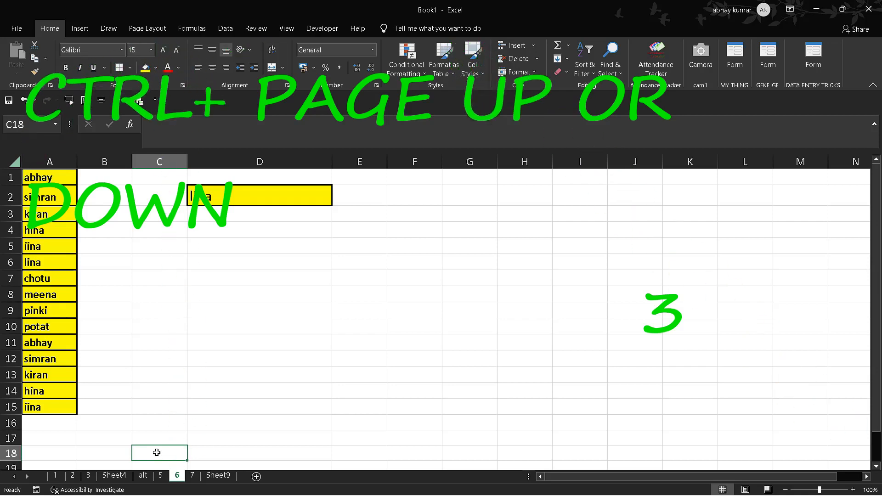
# Step: Move back and forth through the neighbouring worksheets between sheet 1 and Sheet9, finishing on sheet 2
pyautogui.hotkey('ctrl', 'pageup')
pyautogui.hotkey('ctrl', 'pageup')
pyautogui.hotkey('ctrl', 'pageup')
pyautogui.hotkey('ctrl', 'pagedown')
pyautogui.hotkey('ctrl', 'pagedown')
pyautogui.hotkey('ctrl', 'pagedown')
pyautogui.hotkey('ctrl', 'pagedown')
pyautogui.hotkey('ctrl', 'pagedown')
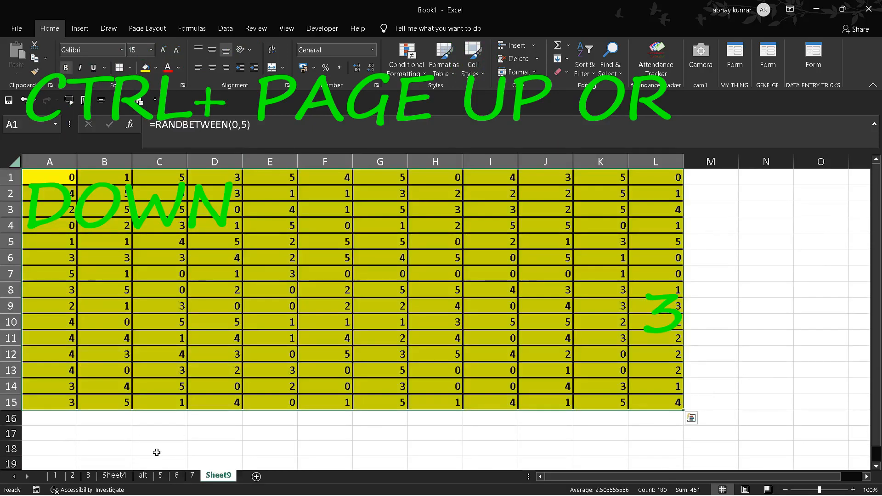
pyautogui.hotkey('ctrl', 'pageup')
pyautogui.hotkey('ctrl', 'pageup')
pyautogui.hotkey('ctrl', 'pageup')
pyautogui.hotkey('ctrl', 'pageup')
pyautogui.hotkey('ctrl', 'pageup')
pyautogui.hotkey('ctrl', 'pageup')
pyautogui.hotkey('ctrl', 'pageup')
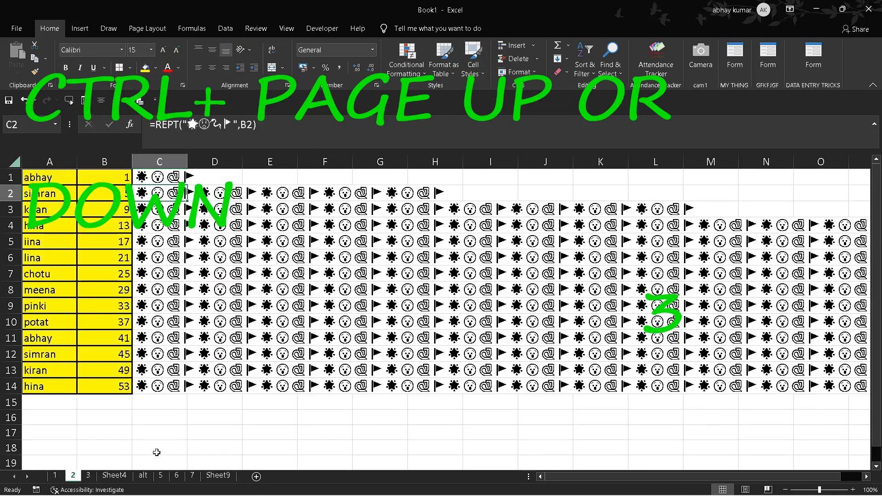
pyautogui.hotkey('ctrl', 'pageup')
pyautogui.hotkey('ctrl', 'pagedown')
pyautogui.hotkey('ctrl', 'pagedown')
pyautogui.hotkey('ctrl', 'pagedown')
pyautogui.hotkey('ctrl', 'pagedown')
pyautogui.hotkey('ctrl', 'pagedown')
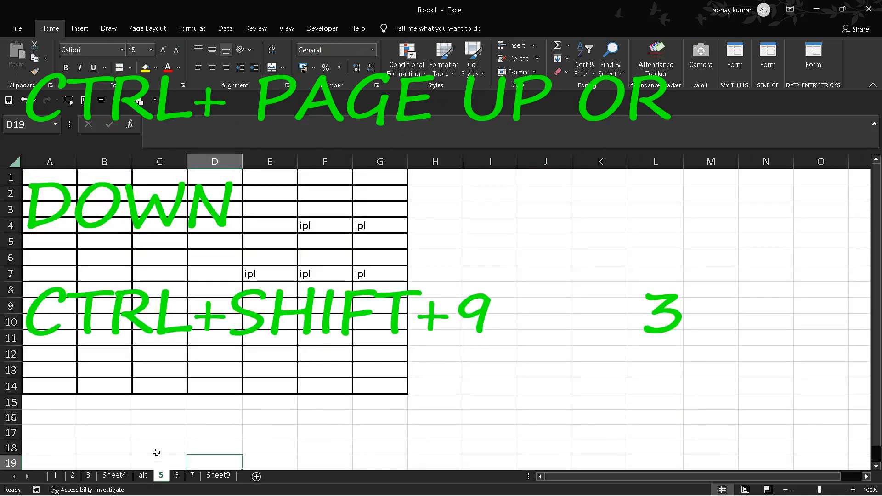
pyautogui.hotkey('ctrl', 'pageup')
pyautogui.hotkey('ctrl', 'pageup')
pyautogui.hotkey('ctrl', 'pagedown')
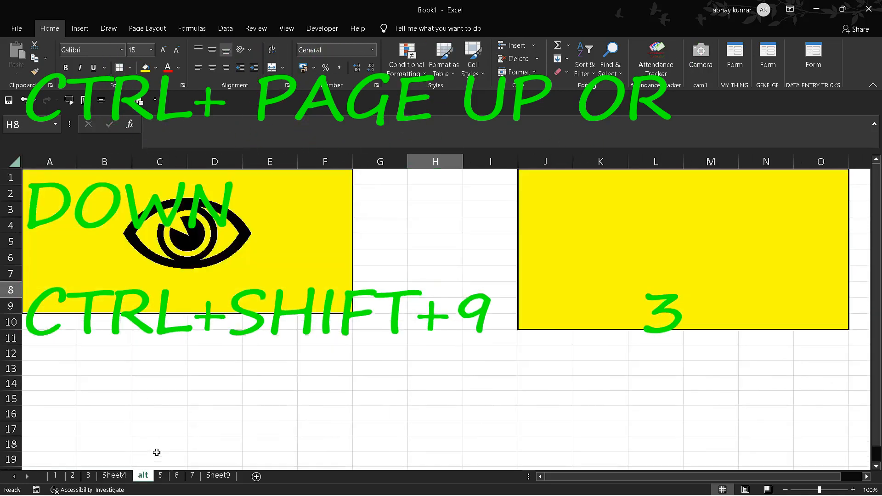
pyautogui.hotkey('ctrl', 'pageup')
pyautogui.hotkey('ctrl', 'pageup')
pyautogui.hotkey('ctrl', 'pagedown')
pyautogui.hotkey('ctrl', 'pagedown')
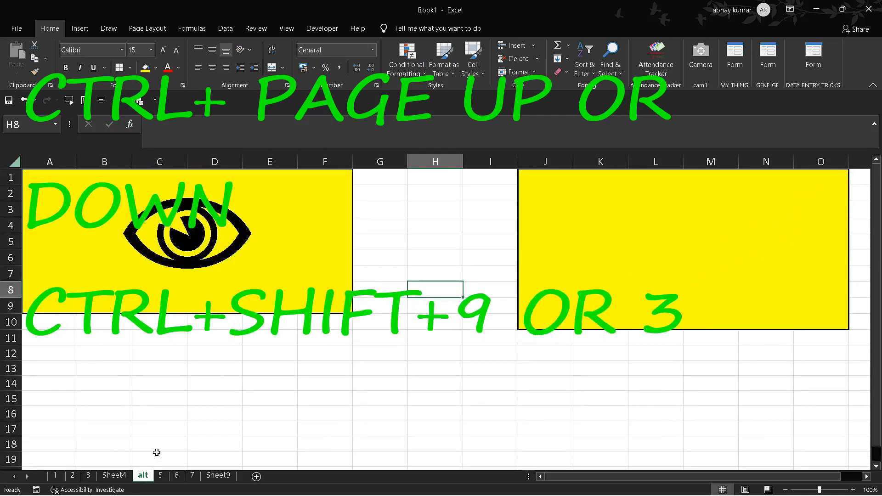
pyautogui.hotkey('ctrl', 'pageup')
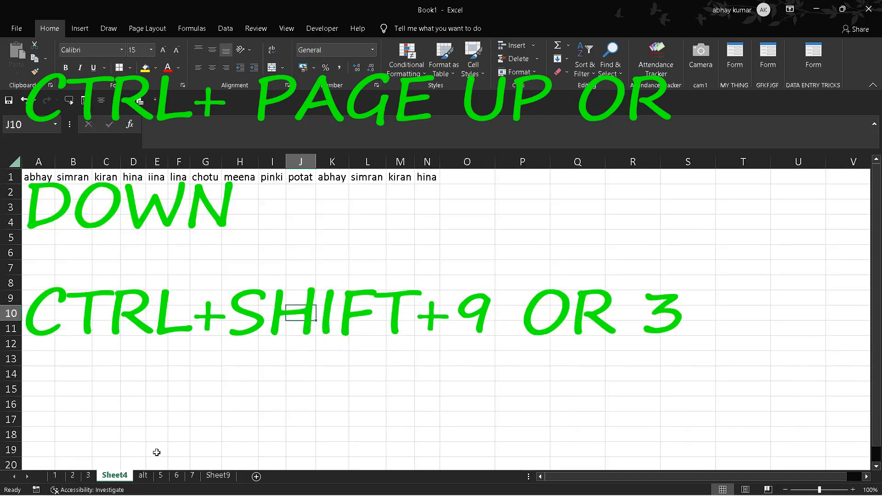
pyautogui.hotkey('ctrl', 'pagedown')
pyautogui.hotkey('ctrl', 'pagedown')
pyautogui.hotkey('ctrl', 'pagedown')
pyautogui.hotkey('ctrl', 'pagedown')
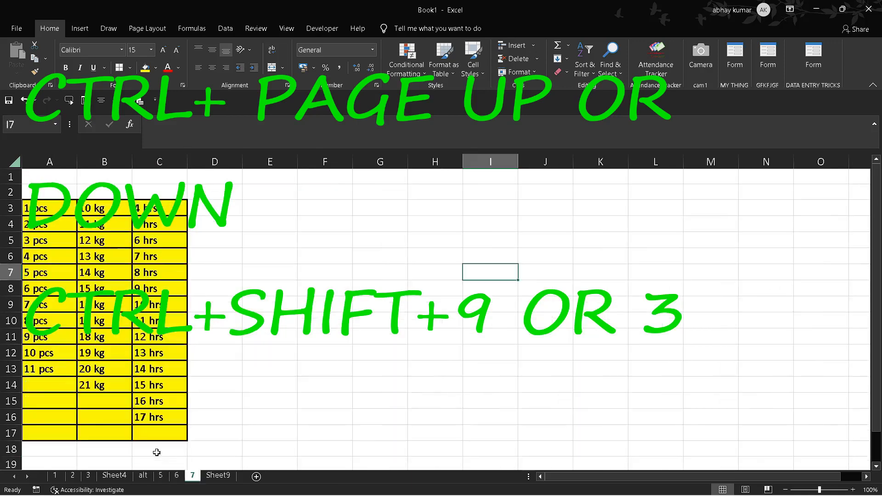
pyautogui.hotkey('ctrl', 'pageup')
pyautogui.hotkey('ctrl', 'pageup')
pyautogui.hotkey('ctrl', 'pageup')
pyautogui.hotkey('ctrl', 'pageup')
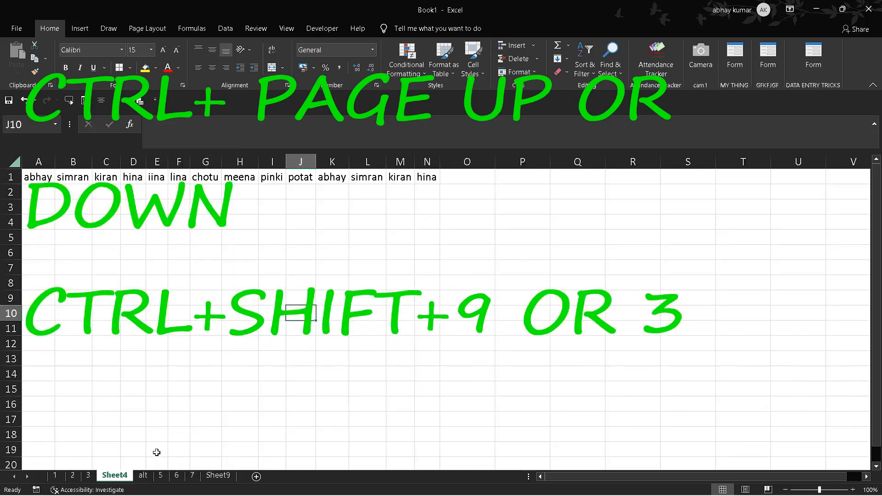
pyautogui.hotkey('ctrl', 'pageup')
pyautogui.hotkey('ctrl', 'pageup')
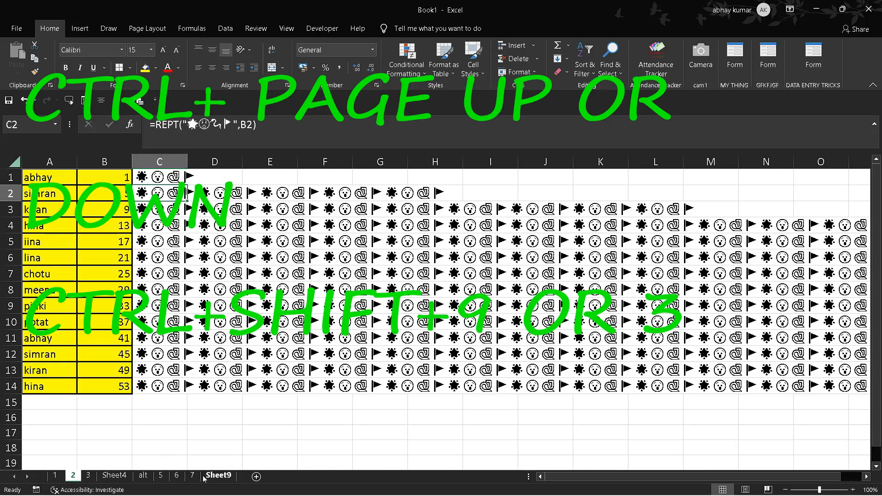
# Step: On sheet 7, select the whole of column A starting from cell A3
pyautogui.click(189, 477)
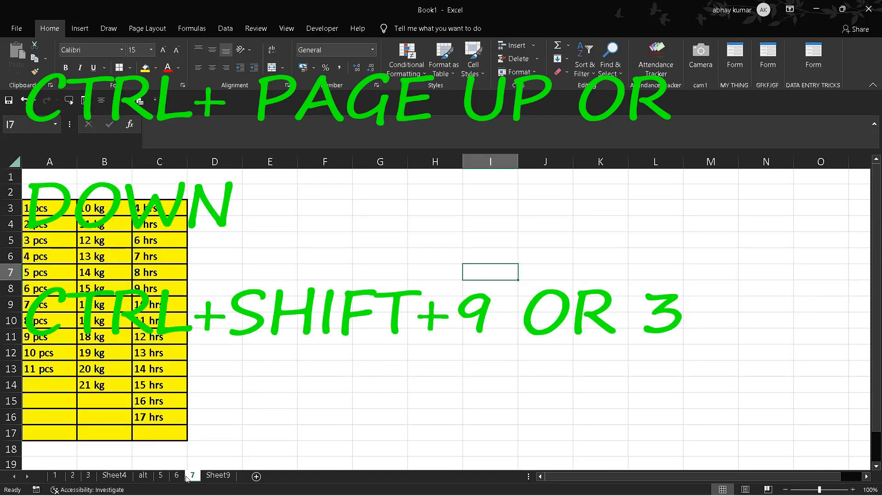
pyautogui.click(14, 207)
pyautogui.click(202, 301)
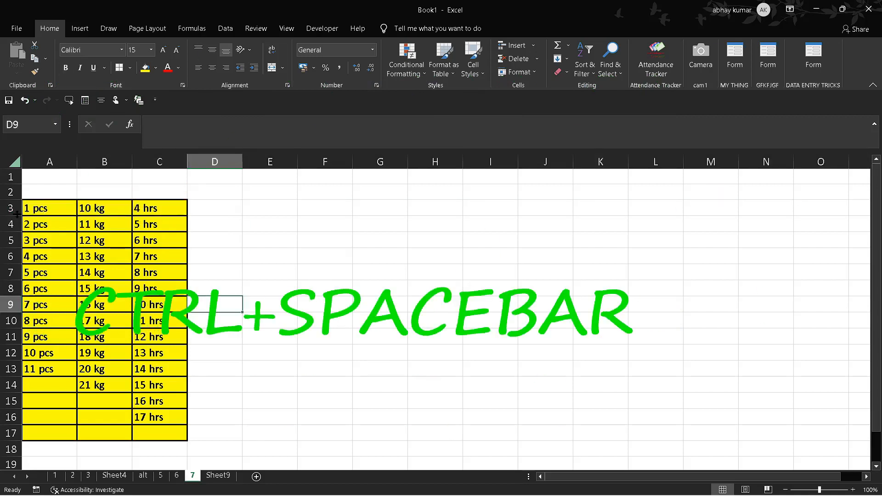
pyautogui.click(34, 211)
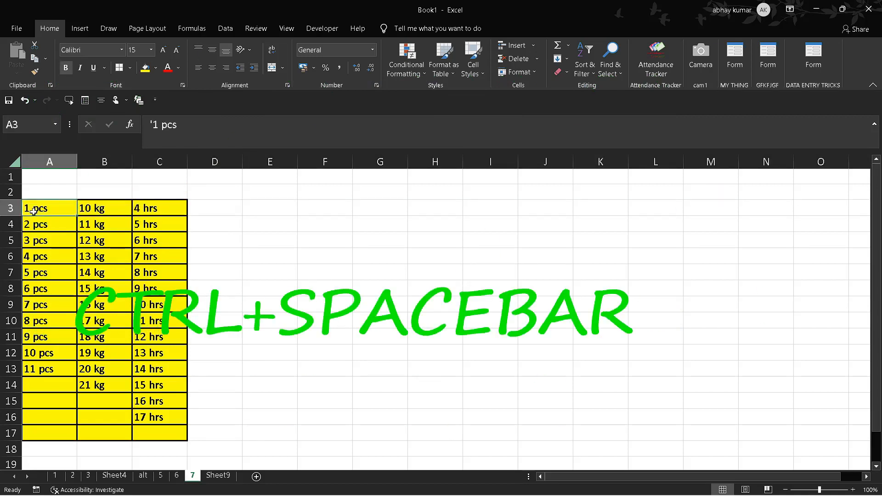
pyautogui.hotkey('ctrl', 'space')
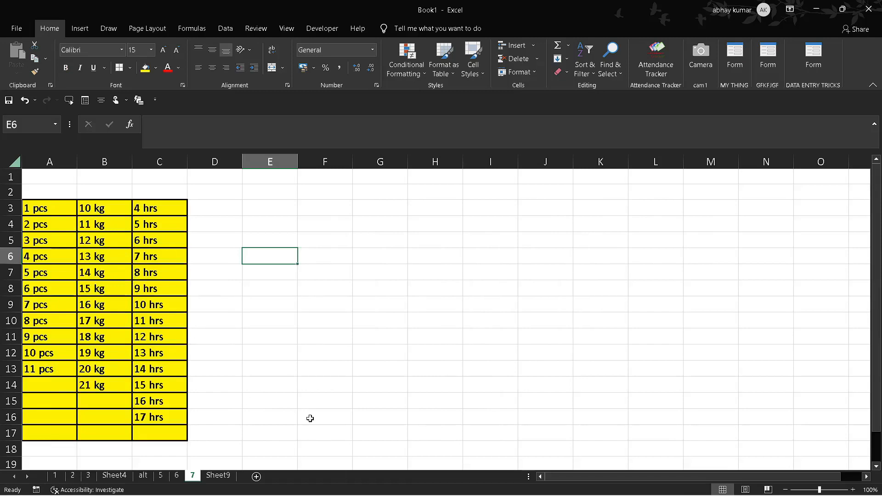
# Step: Select the whole data block A3:C16 from B9, deselect it, and select the block again from C11
pyautogui.click(78, 304)
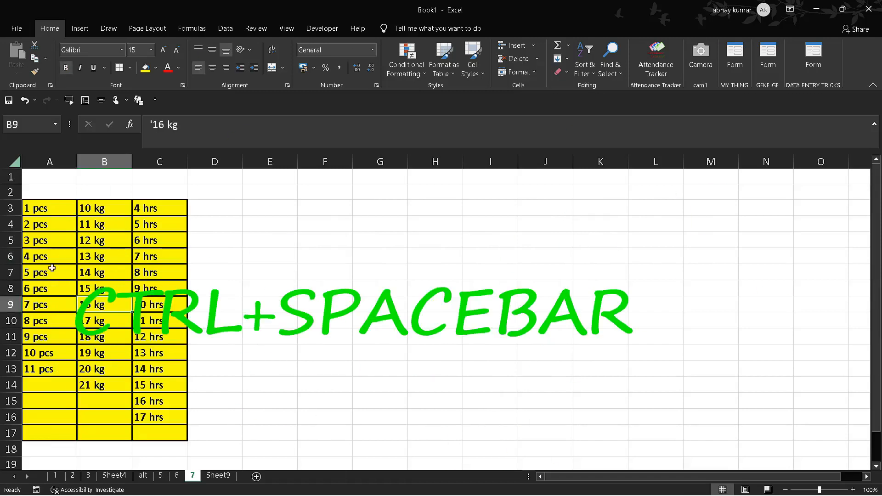
pyautogui.hotkey('ctrl', 'shift', 'space')
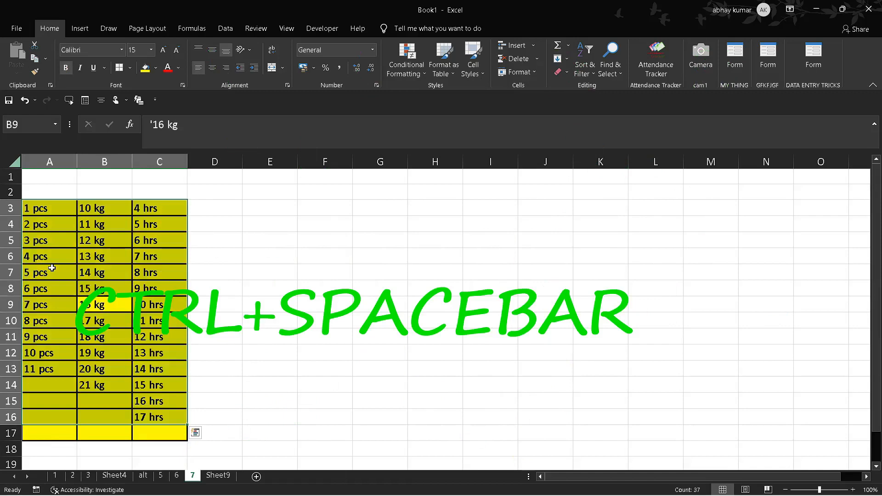
pyautogui.click(264, 363)
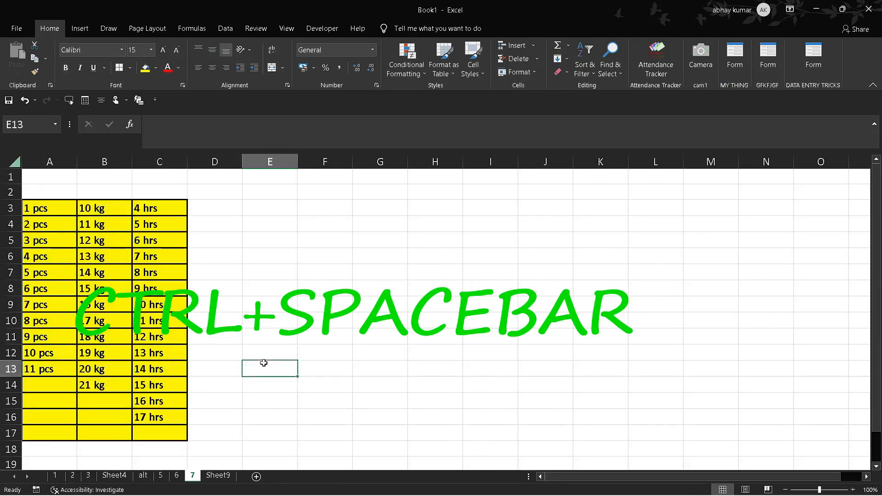
pyautogui.click(176, 341)
pyautogui.hotkey('ctrl', 'shift', 'space')
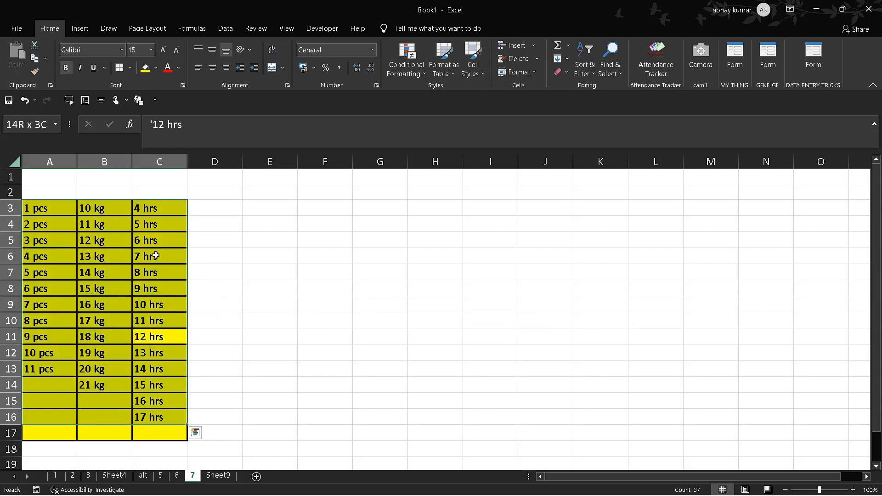
pyautogui.click(230, 350)
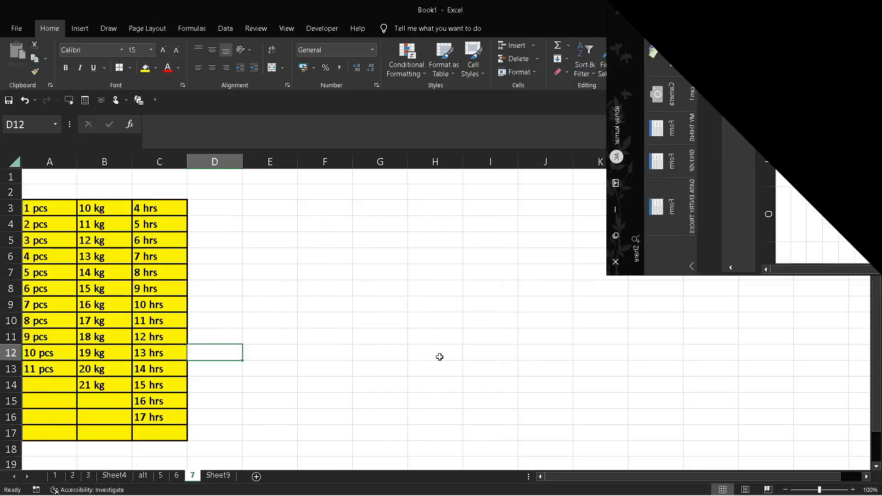
pyautogui.click(440, 357)
pyautogui.click(371, 289)
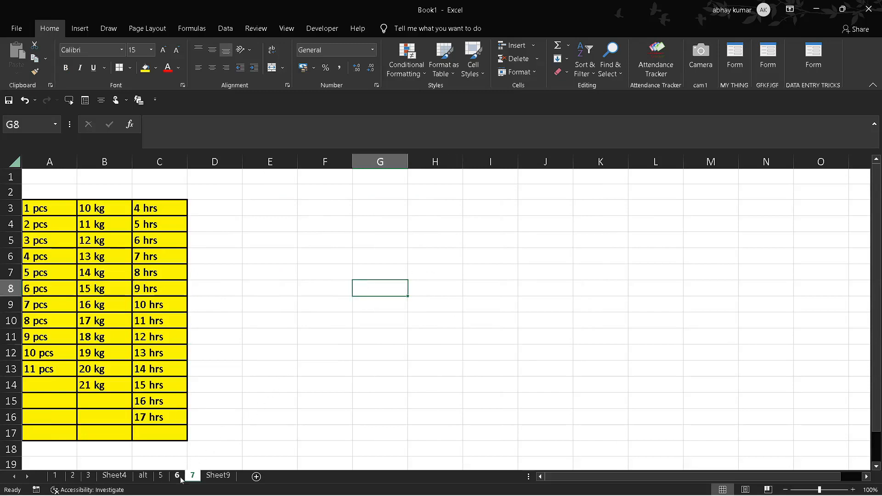
# Step: Open the Name Manager to view the workbook's defined names, and close it again
pyautogui.click(474, 396)
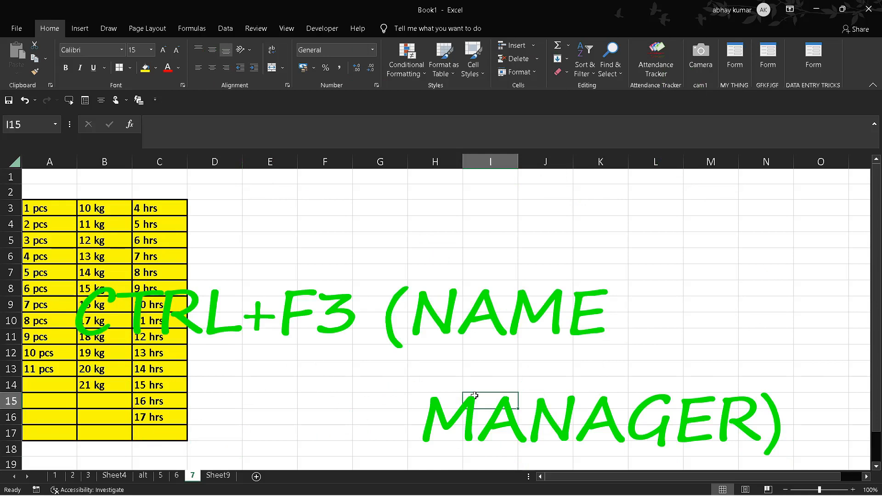
pyautogui.hotkey('ctrl', 'F3')
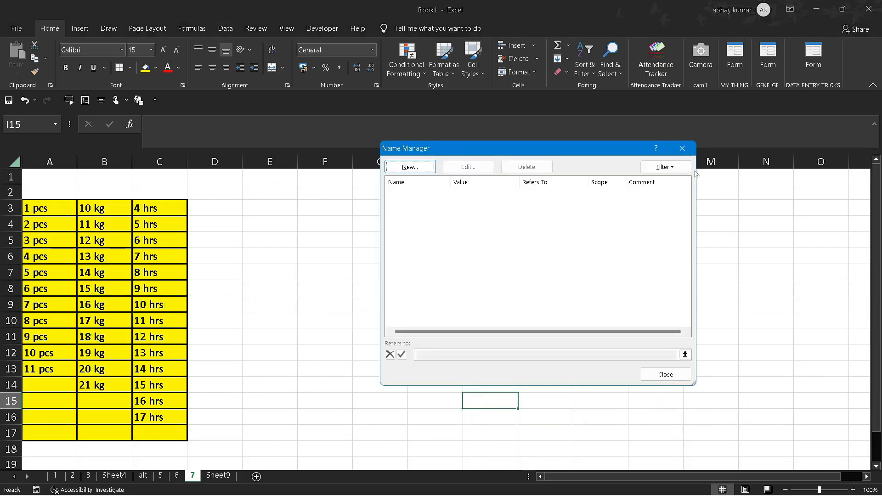
pyautogui.click(683, 148)
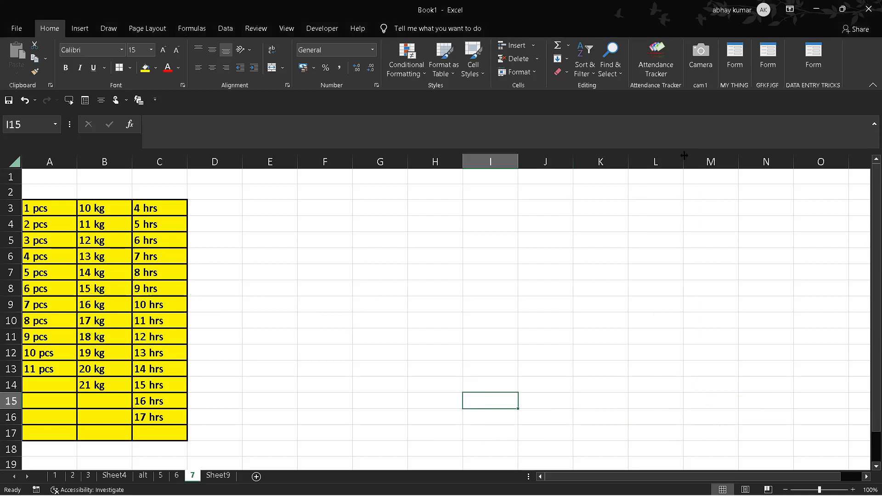
pyautogui.click(302, 367)
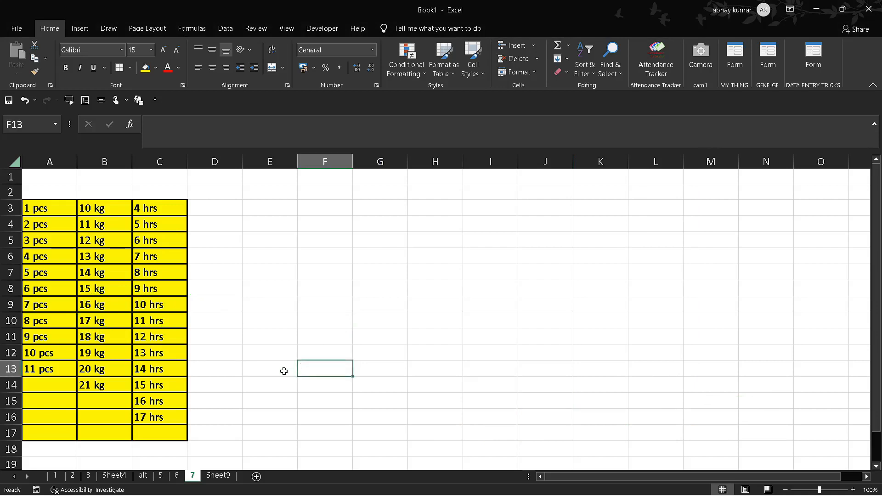
pyautogui.click(363, 252)
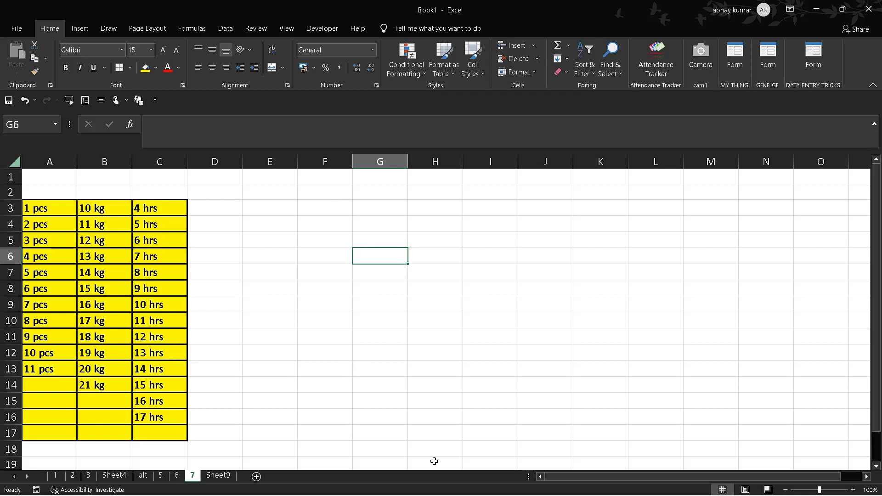
pyautogui.click(347, 332)
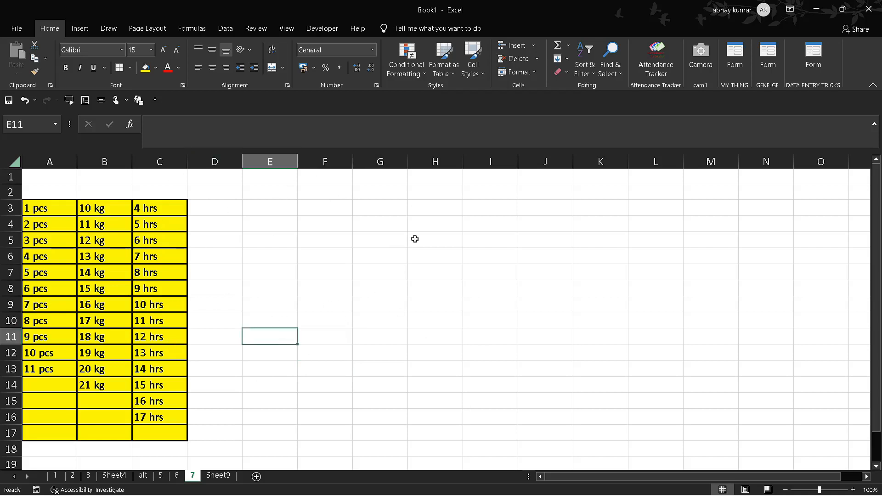
pyautogui.click(323, 241)
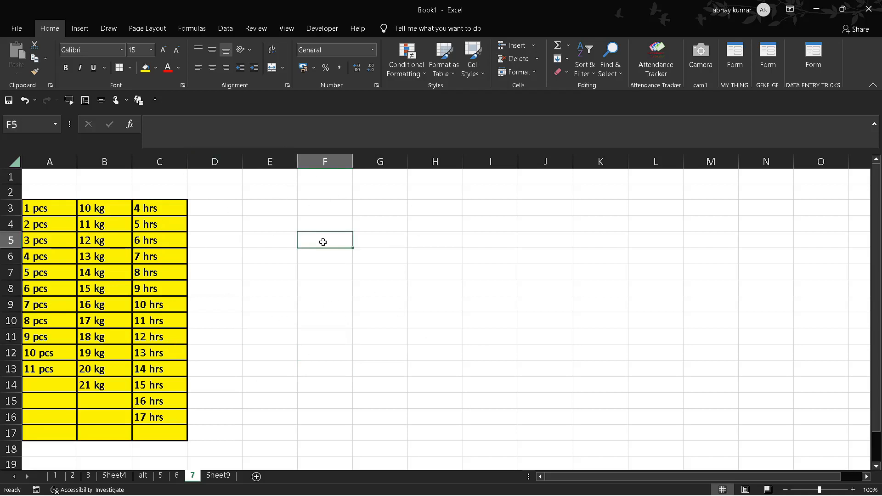
pyautogui.click(189, 219)
pyautogui.moveTo(236, 274); pyautogui.dragTo(59, 392)
pyautogui.click(219, 385)
pyautogui.click(270, 448)
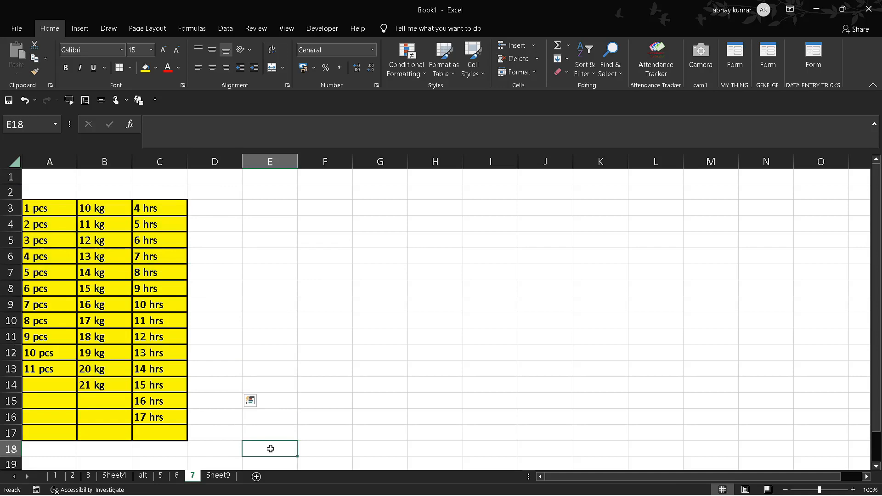
# Step: Enter a SUM formula in A14 that totals the pcs entries in A3:A13
pyautogui.click(53, 389)
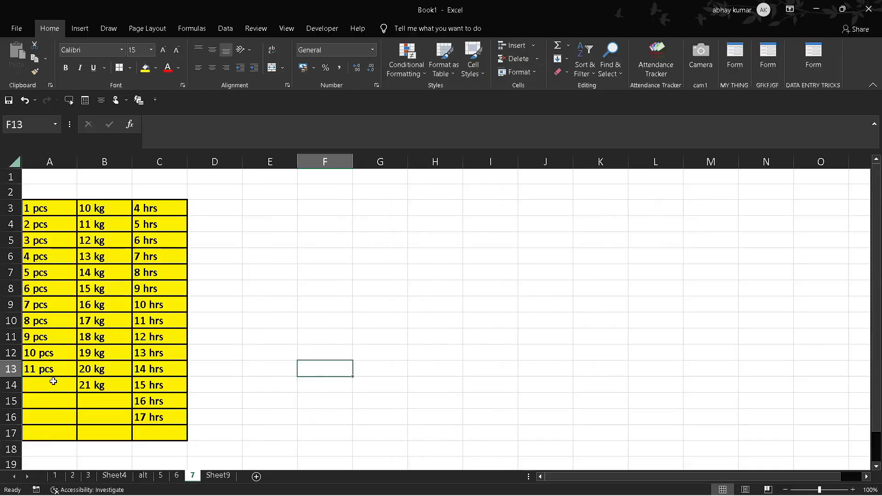
pyautogui.click(53, 382)
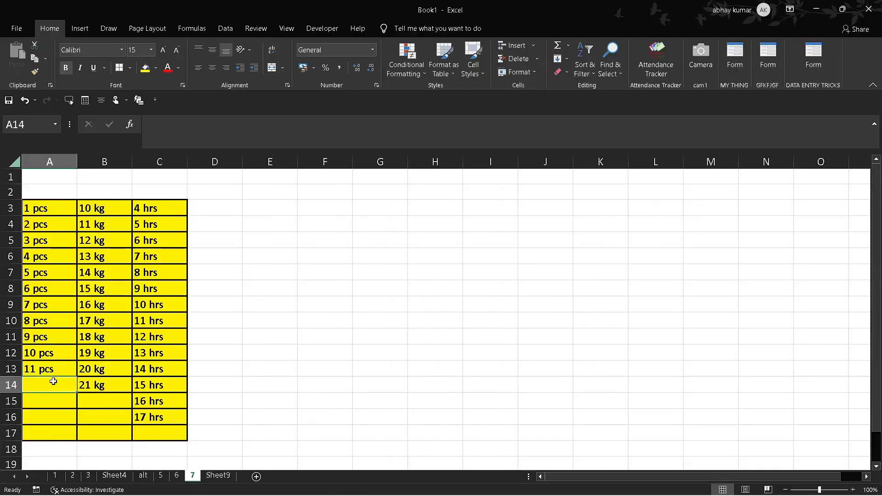
pyautogui.hotkey('alt', '=')
pyautogui.click(118, 415)
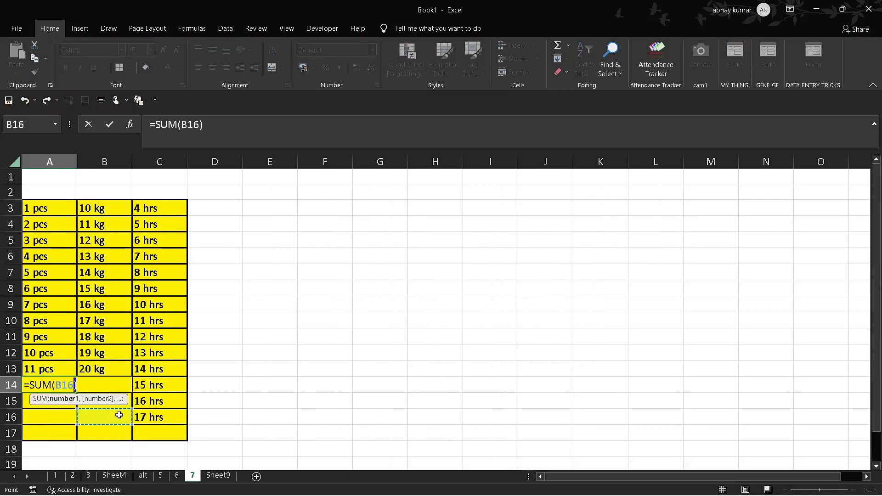
pyautogui.moveTo(41, 206); pyautogui.dragTo(42, 369)
pyautogui.write(')')
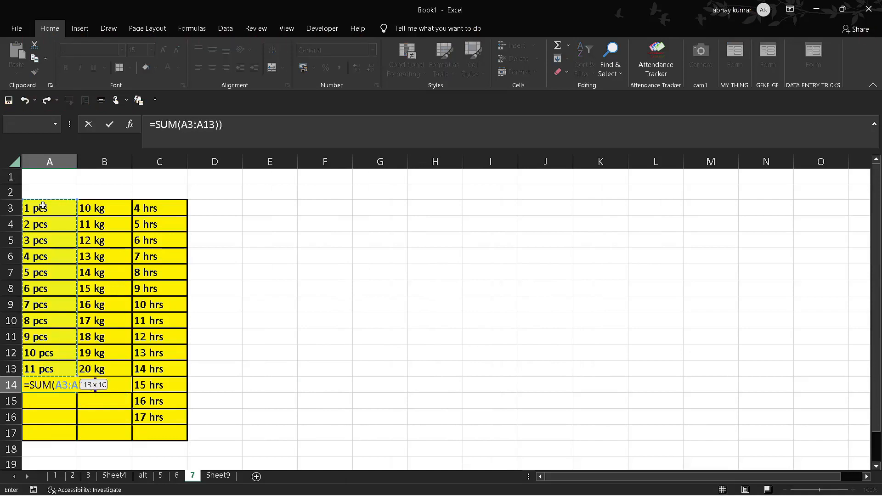
pyautogui.press('Return')
pyautogui.click(420, 294)
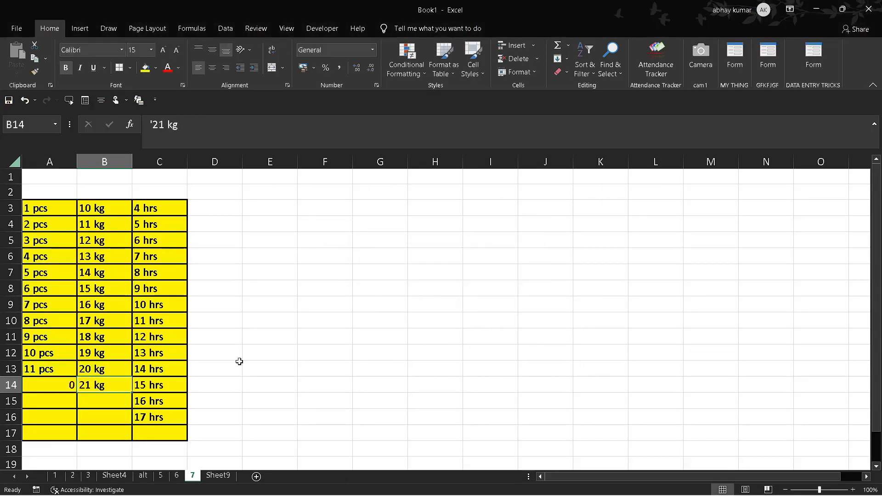
# Step: Enter a SUM formula in B15 that totals the kg entries in B3:B14
pyautogui.click(114, 399)
pyautogui.write('=')
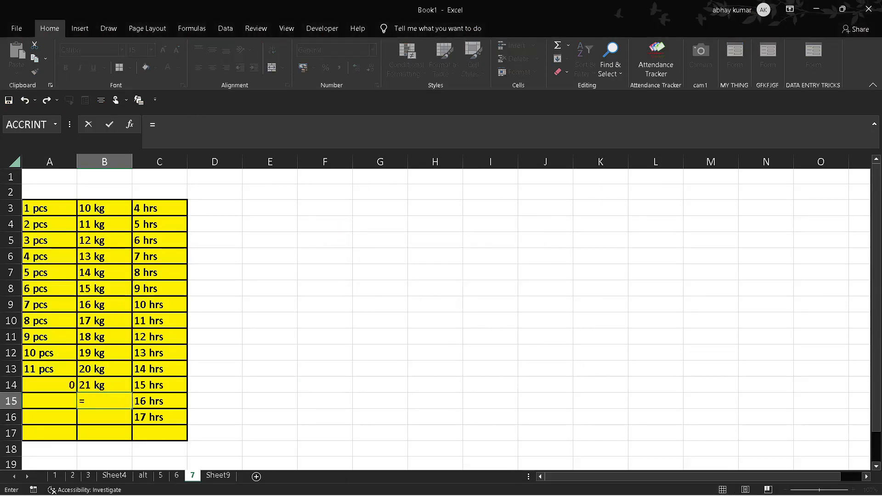
pyautogui.write('sum')
pyautogui.press('Tab')
pyautogui.press('Up')
pyautogui.press('Up')
pyautogui.press('Up')
pyautogui.press('Up')
pyautogui.press('Up')
pyautogui.press('Up')
pyautogui.press('Up')
pyautogui.press('Up')
pyautogui.press('Up')
pyautogui.press('Up')
pyautogui.press('Up')
pyautogui.press('Up')
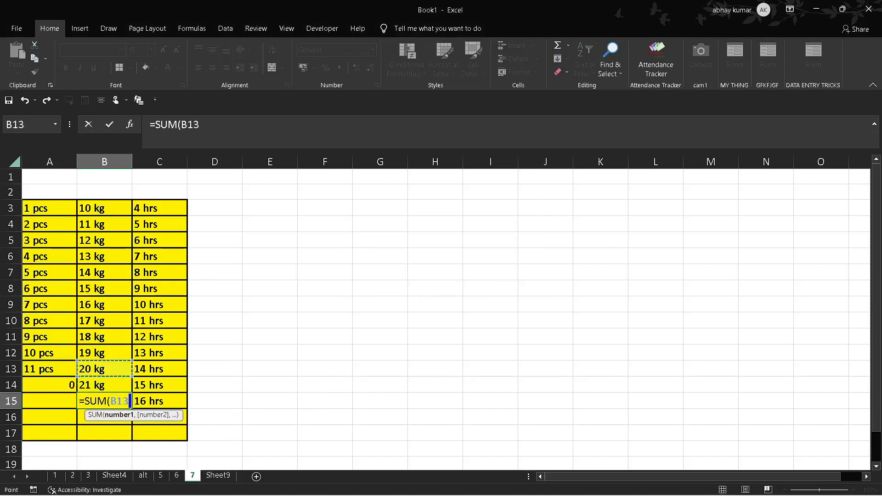
pyautogui.hotkey('shift', 'Down')
pyautogui.hotkey('ctrl', 'shift', 'Down')
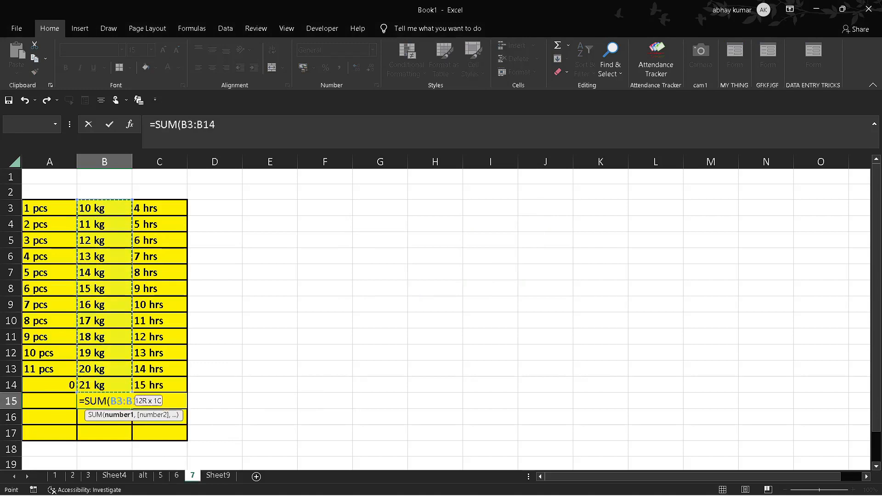
pyautogui.press('Tab')
# Step: Enter a SUM formula in C17 that totals the hrs entries in C3:C16
pyautogui.click(151, 432)
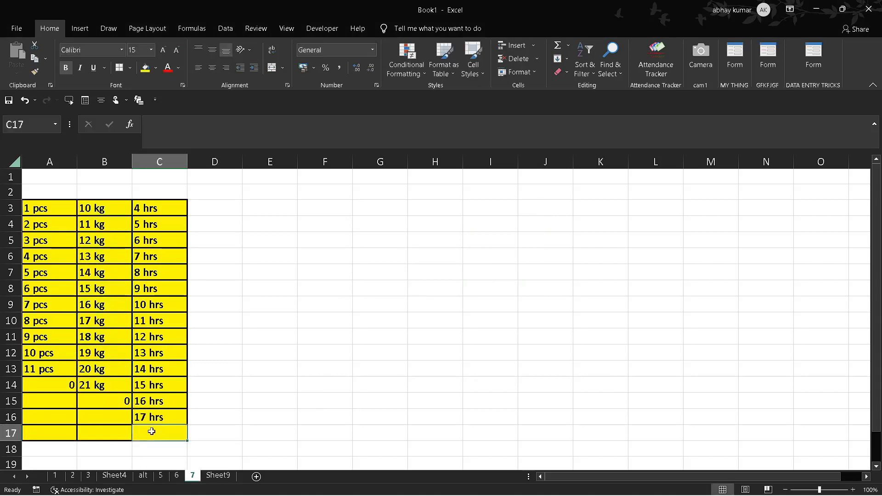
pyautogui.write('=sum(')
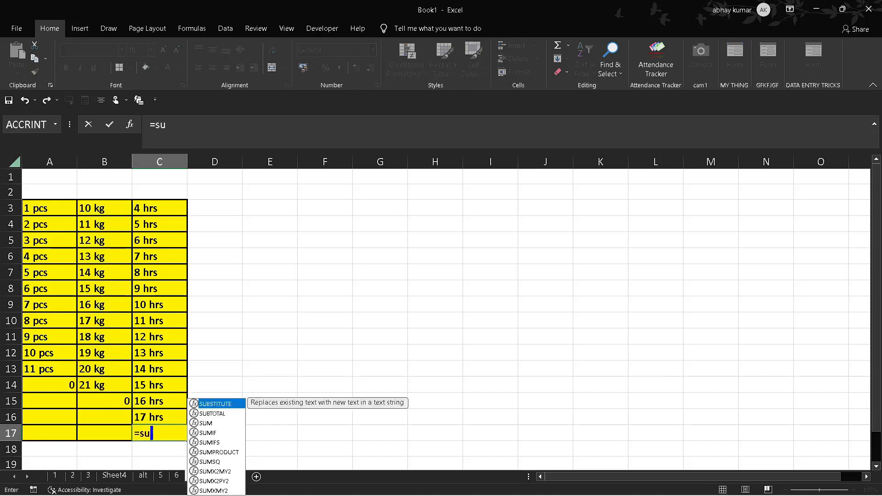
pyautogui.press('Up')
pyautogui.press('Up')
pyautogui.press('Up')
pyautogui.hotkey('ctrl', 'Up')
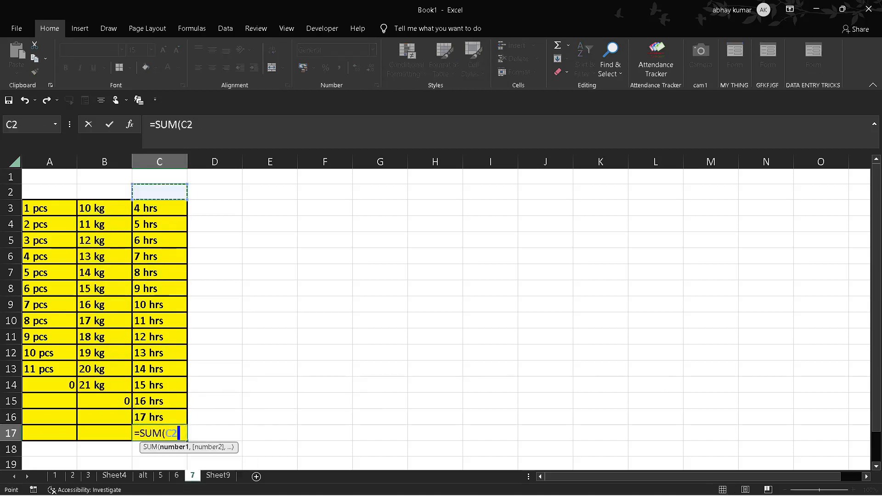
pyautogui.hotkey('shift', 'Down')
pyautogui.hotkey('shift', 'Down')
pyautogui.hotkey('shift', 'Down')
pyautogui.hotkey('shift', 'Down')
pyautogui.hotkey('shift', 'Down')
pyautogui.hotkey('shift', 'Down')
pyautogui.hotkey('shift', 'Down')
pyautogui.hotkey('shift', 'Down')
pyautogui.hotkey('shift', 'Down')
pyautogui.hotkey('shift', 'Down')
pyautogui.hotkey('shift', 'Down')
pyautogui.hotkey('shift', 'Down')
pyautogui.hotkey('shift', 'Down')
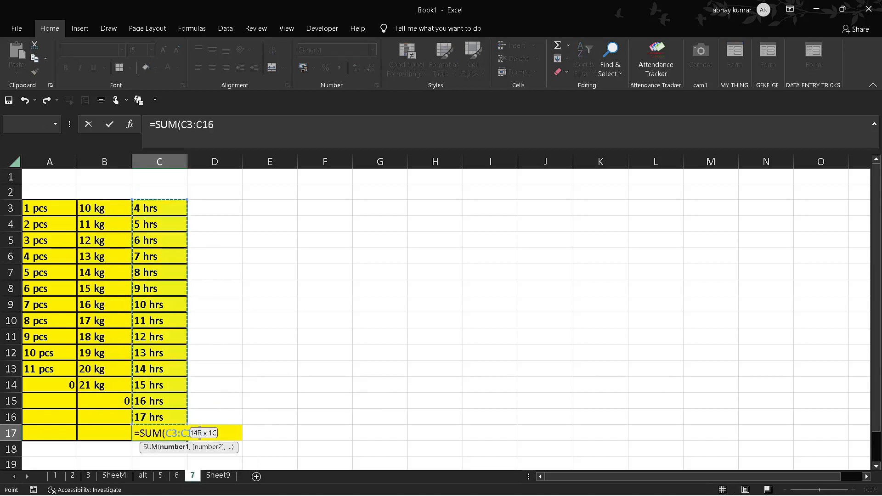
pyautogui.press('Tab')
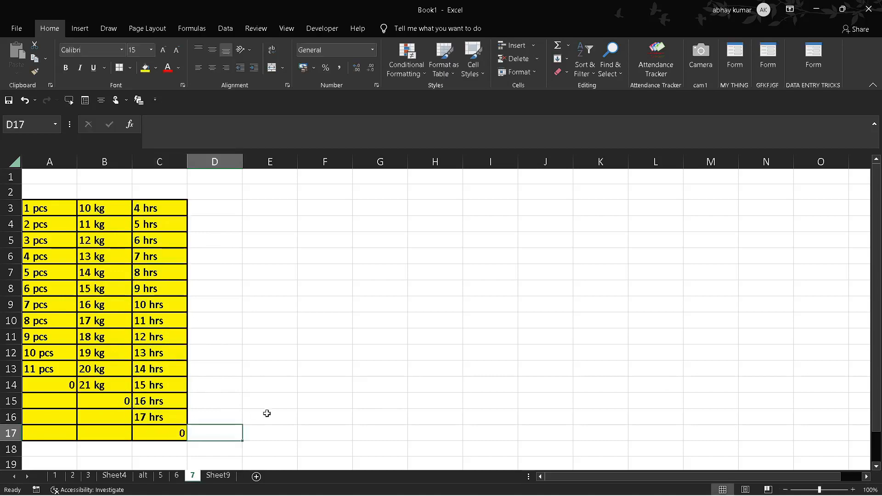
# Step: Apply the custom number format # "pcs" to cells A3:A13
pyautogui.click(54, 383)
pyautogui.click(39, 211)
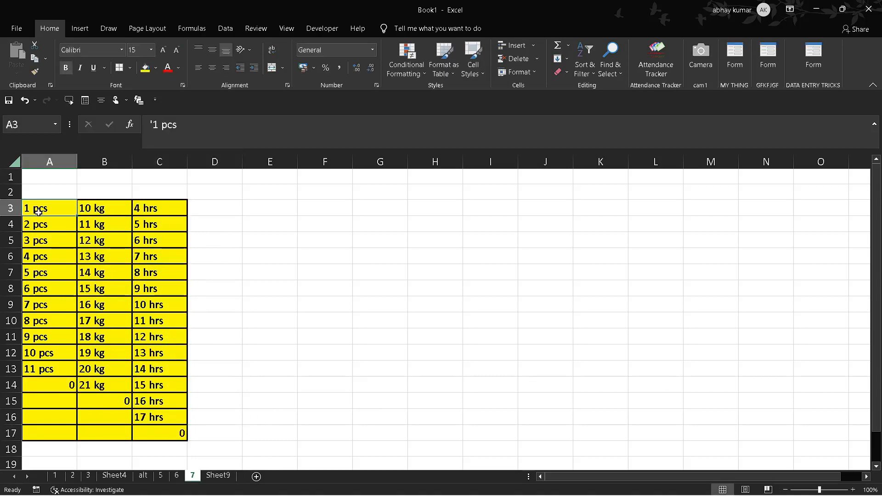
pyautogui.hotkey('shift', 'Down')
pyautogui.hotkey('shift', 'Down')
pyautogui.hotkey('shift', 'Down')
pyautogui.hotkey('shift', 'Down')
pyautogui.hotkey('shift', 'Down')
pyautogui.hotkey('shift', 'Down')
pyautogui.hotkey('shift', 'Down')
pyautogui.hotkey('shift', 'Down')
pyautogui.hotkey('shift', 'Down')
pyautogui.hotkey('shift', 'Down')
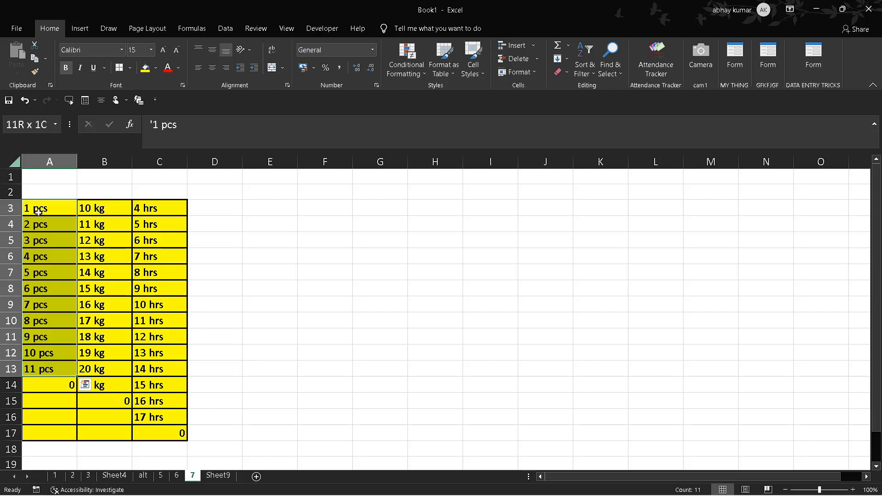
pyautogui.hotkey('ctrl', '1')
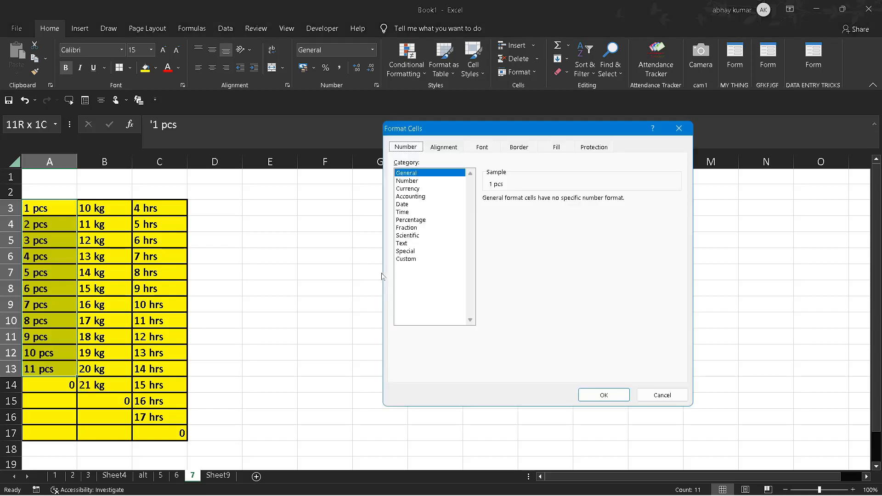
pyautogui.click(421, 261)
pyautogui.click(515, 209)
pyautogui.press('BackSpace')
pyautogui.press('BackSpace')
pyautogui.press('BackSpace')
pyautogui.press('BackSpace')
pyautogui.press('BackSpace')
pyautogui.press('BackSpace')
pyautogui.press('BackSpace')
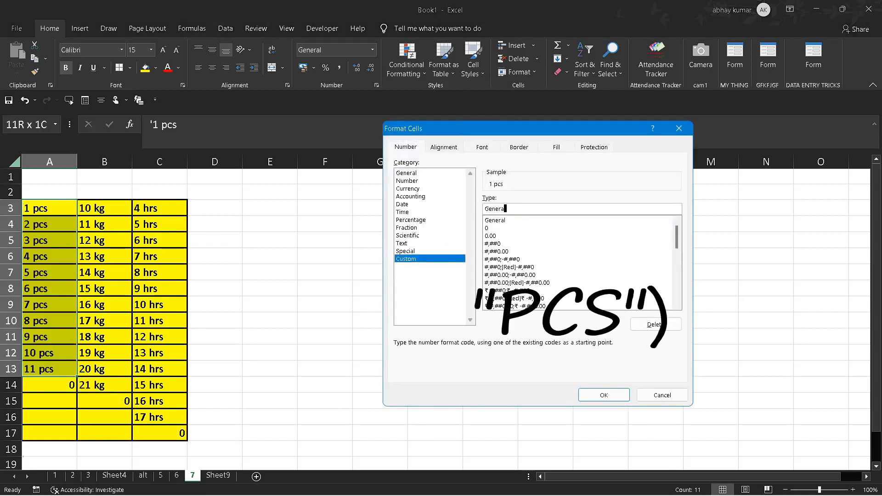
pyautogui.write('# "pcs')
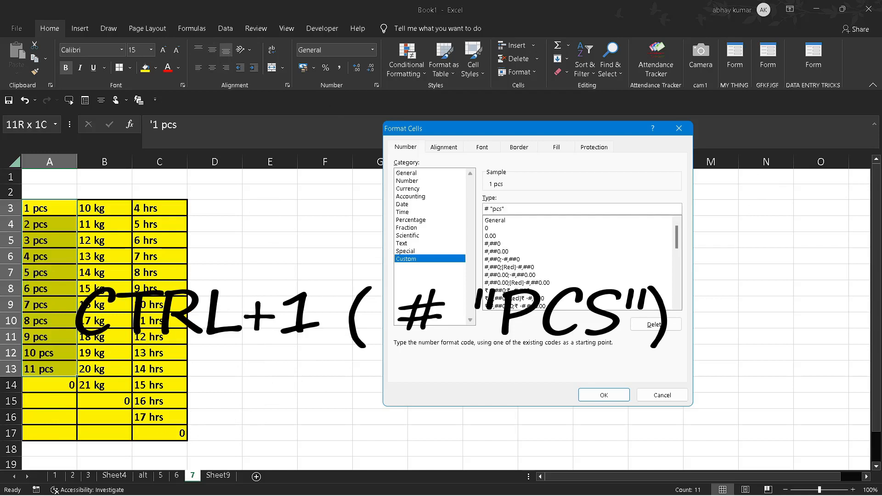
pyautogui.click(603, 394)
pyautogui.click(61, 389)
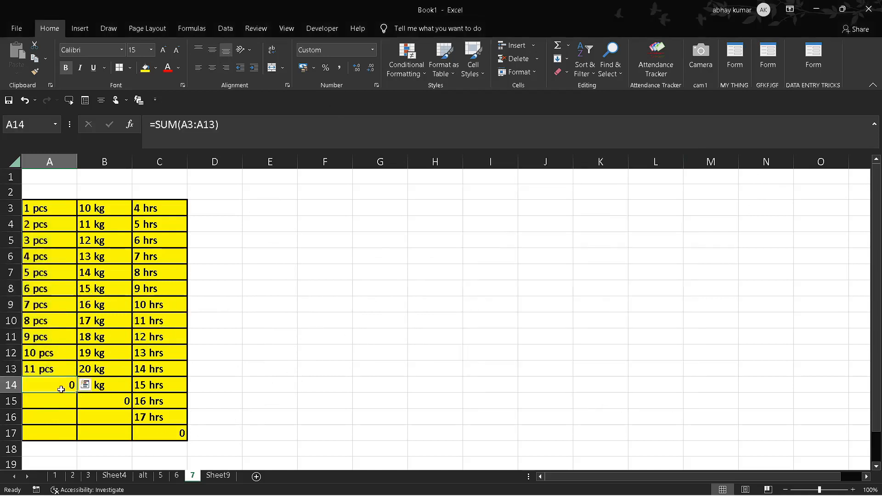
# Step: Replace the text entry in A3 with the number 54
pyautogui.click(44, 208)
pyautogui.write('5')
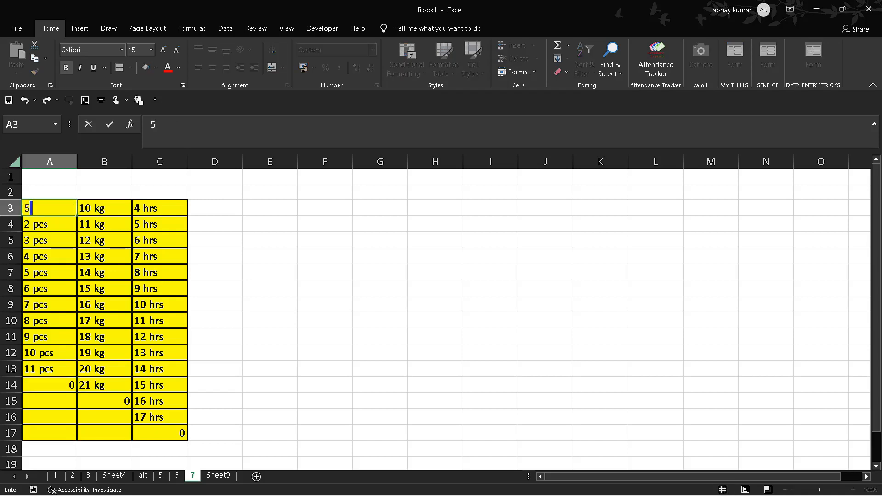
pyautogui.write('4')
pyautogui.press('Tab')
# Step: Fill A3 down through A12 as a series increasing by one
pyautogui.click(63, 212)
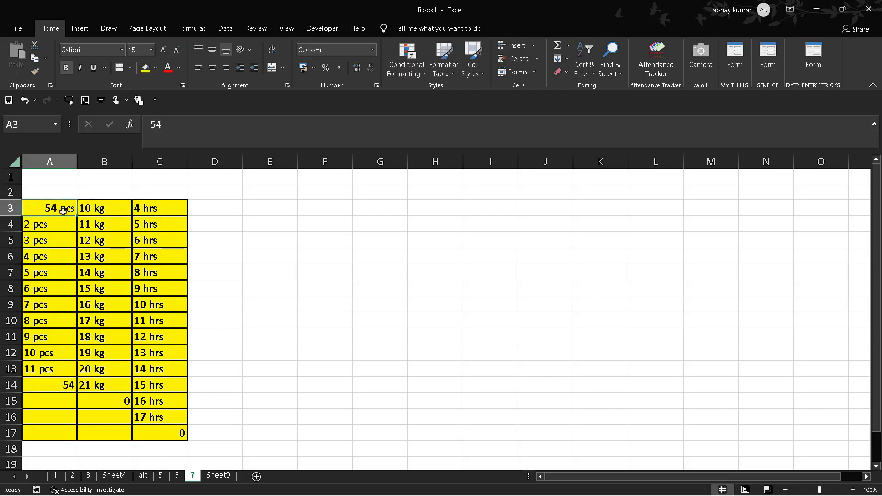
pyautogui.moveTo(76, 216); pyautogui.dragTo(65, 353)
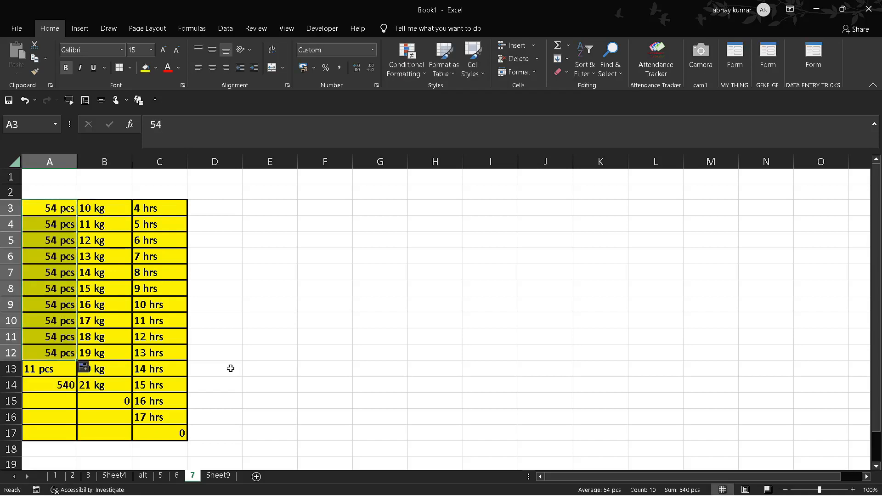
pyautogui.click(85, 367)
pyautogui.click(105, 398)
pyautogui.click(274, 356)
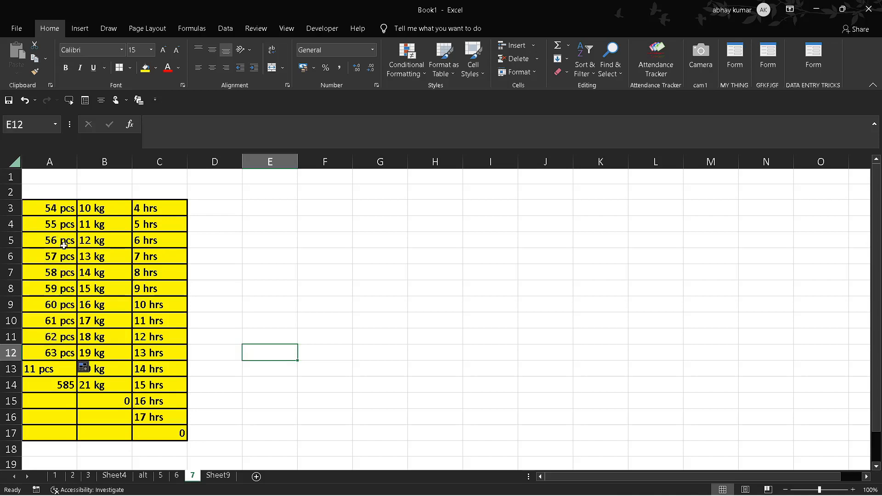
# Step: Apply the custom number format # "kg" to cells B3:B14
pyautogui.click(111, 210)
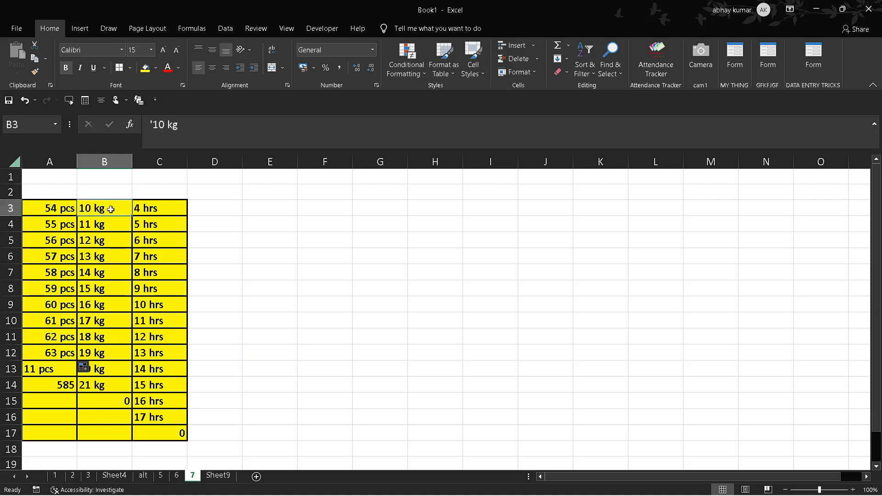
pyautogui.hotkey('shift', 'Down')
pyautogui.hotkey('shift', 'Down')
pyautogui.hotkey('shift', 'Down')
pyautogui.hotkey('shift', 'Down')
pyautogui.hotkey('shift', 'Down')
pyautogui.hotkey('shift', 'Down')
pyautogui.hotkey('shift', 'Down')
pyautogui.hotkey('shift', 'Down')
pyautogui.hotkey('shift', 'Down')
pyautogui.hotkey('shift', 'Down')
pyautogui.hotkey('shift', 'Down')
pyautogui.hotkey('ctrl', '1')
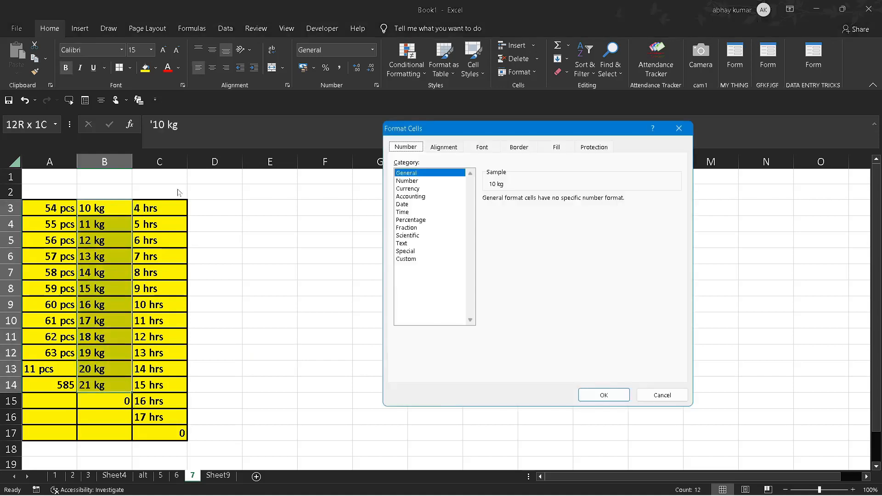
pyautogui.click(413, 260)
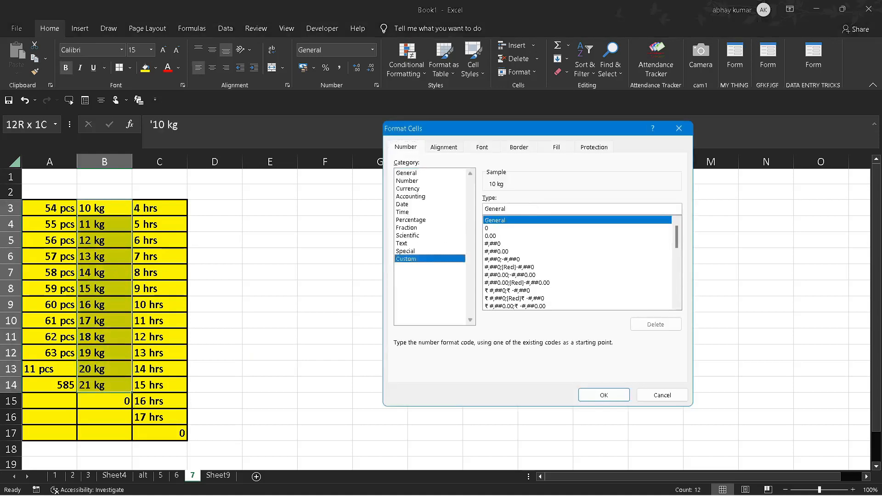
pyautogui.click(510, 209)
pyautogui.press('BackSpace')
pyautogui.press('BackSpace')
pyautogui.press('BackSpace')
pyautogui.press('BackSpace')
pyautogui.press('BackSpace')
pyautogui.press('BackSpace')
pyautogui.press('BackSpace')
pyautogui.write('# "kg')
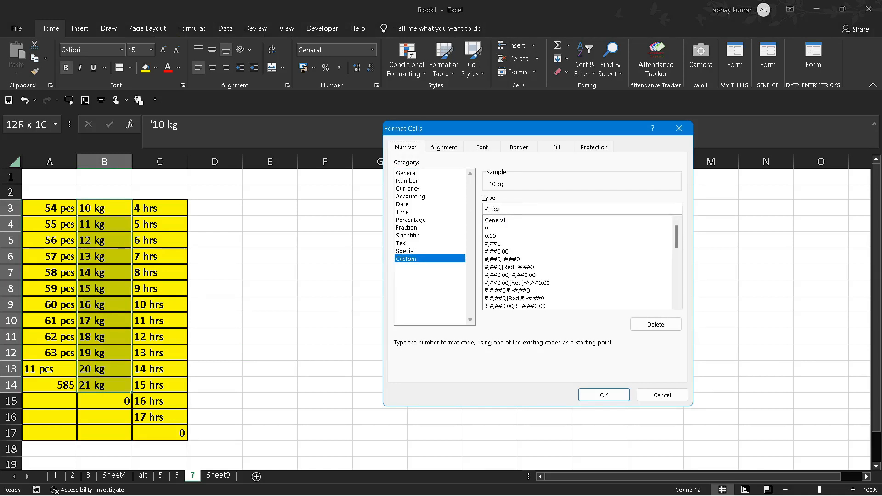
pyautogui.press('Return')
pyautogui.click(177, 206)
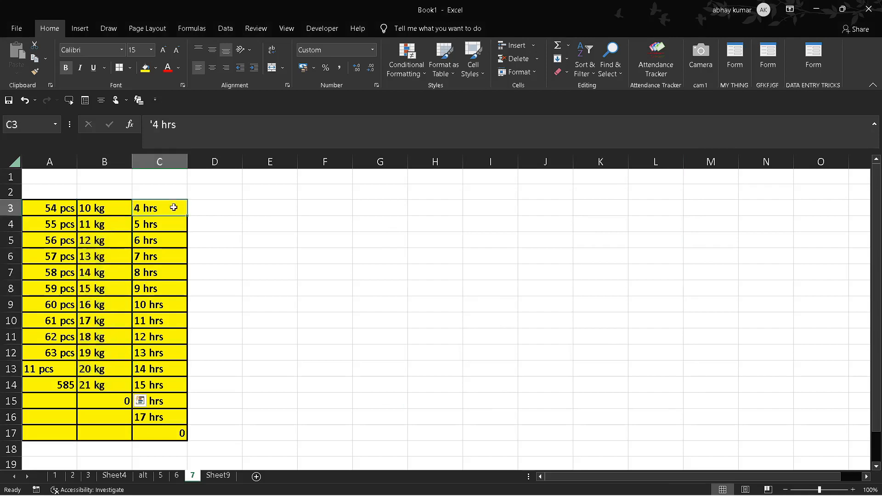
# Step: Replace the text entry in B4 with the number 12 and fill it down through B14
pyautogui.click(84, 219)
pyautogui.write('12')
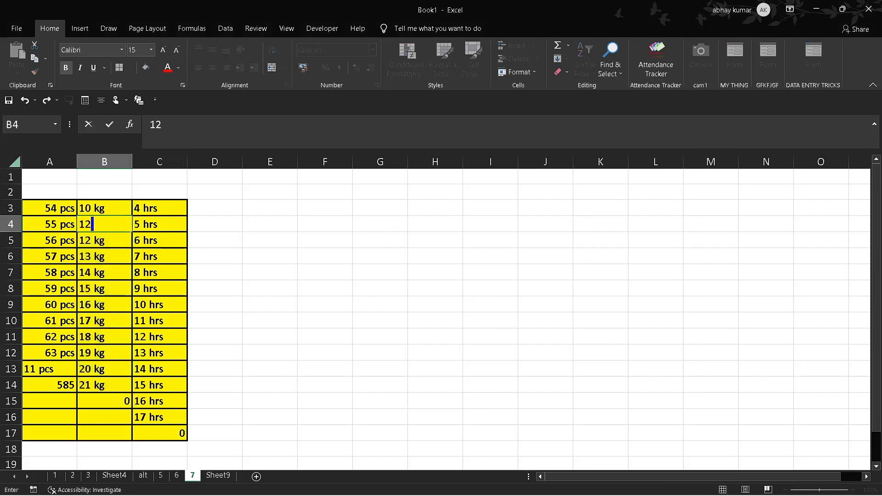
pyautogui.press('Tab')
pyautogui.moveTo(115, 220); pyautogui.dragTo(134, 394)
pyautogui.click(131, 230)
pyautogui.moveTo(134, 394); pyautogui.dragTo(134, 395)
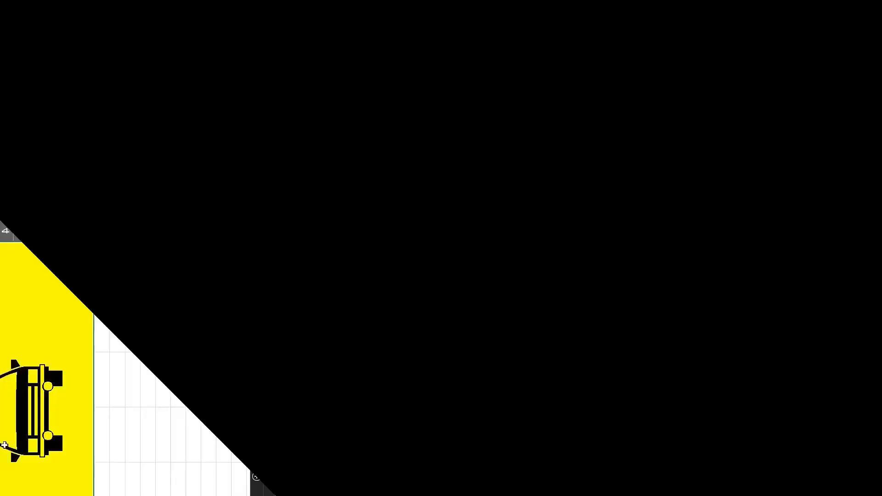
# Step: On the alt sheet, enter the Webdings character p in the merged cell A1:F9 to draw a police car
pyautogui.click(434, 414)
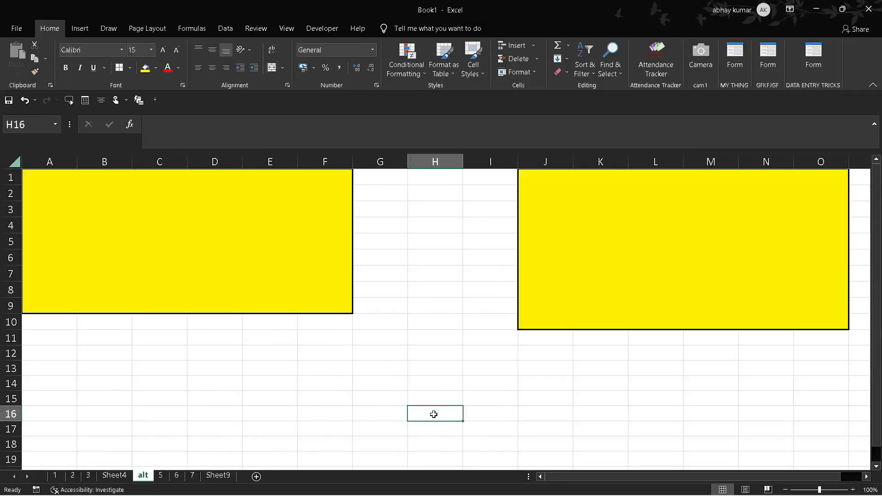
pyautogui.click(369, 382)
pyautogui.click(254, 274)
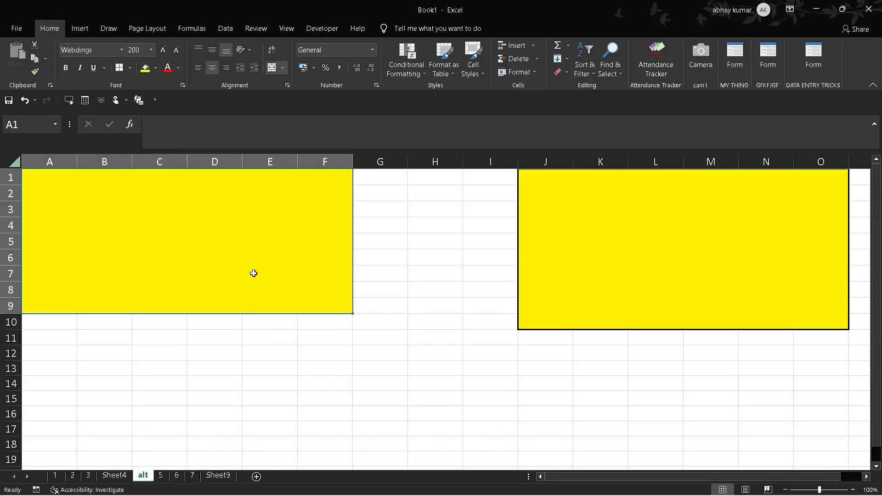
pyautogui.write('p')
pyautogui.click(439, 383)
pyautogui.click(707, 305)
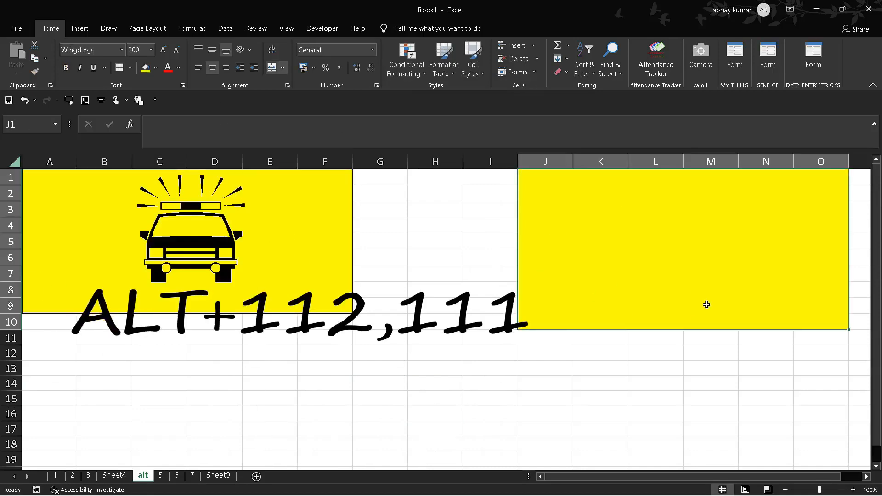
# Step: Replace the police car in the merged cell A1:F9 with the Webdings character o to draw a boat
pyautogui.click(173, 262)
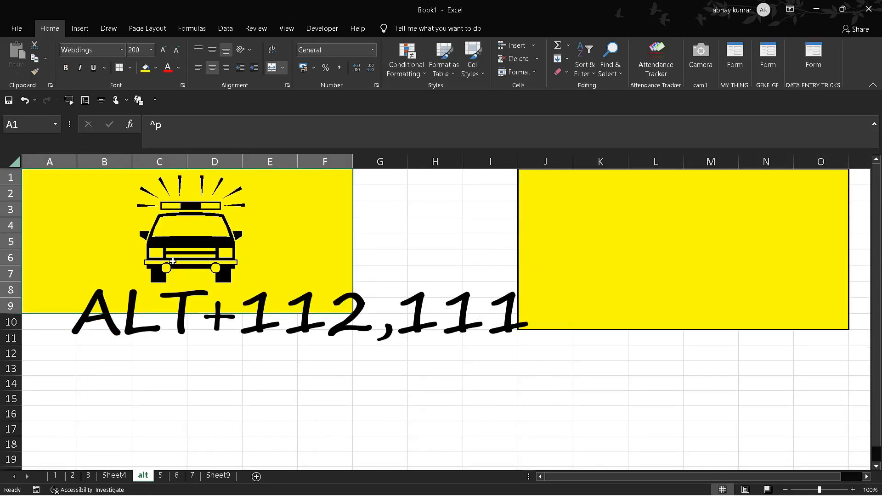
pyautogui.press('alt')
pyautogui.write('o')
pyautogui.click(333, 360)
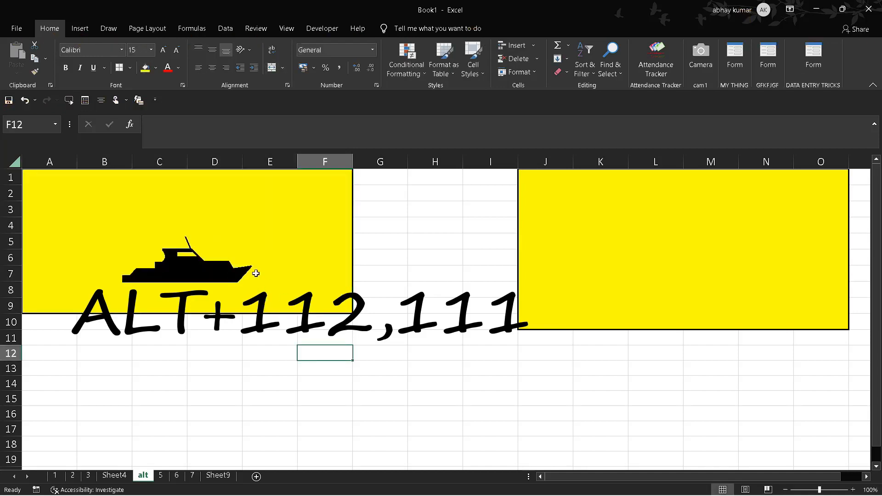
pyautogui.press('Down')
pyautogui.press('Down')
# Step: Replace the boat in the merged cell A1:F9 with the Webdings character 7 to draw a double rewind arrow
pyautogui.click(239, 227)
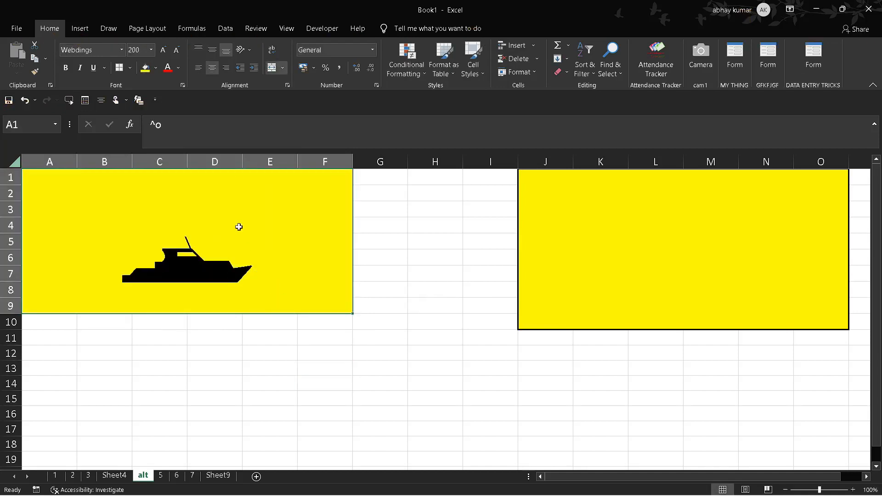
pyautogui.write('7')
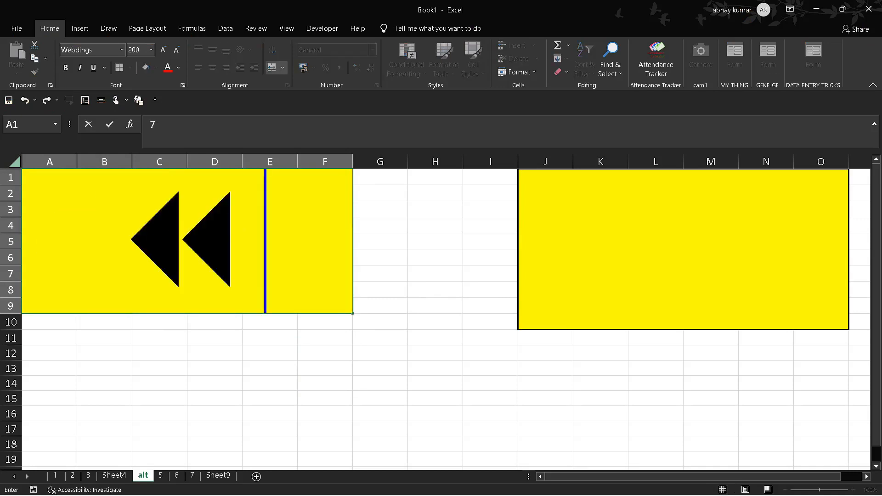
pyautogui.click(360, 352)
# Step: Replace the rewind arrow in the merged cell A1:F9 with the Webdings character { to draw a spiky speech burst
pyautogui.click(155, 238)
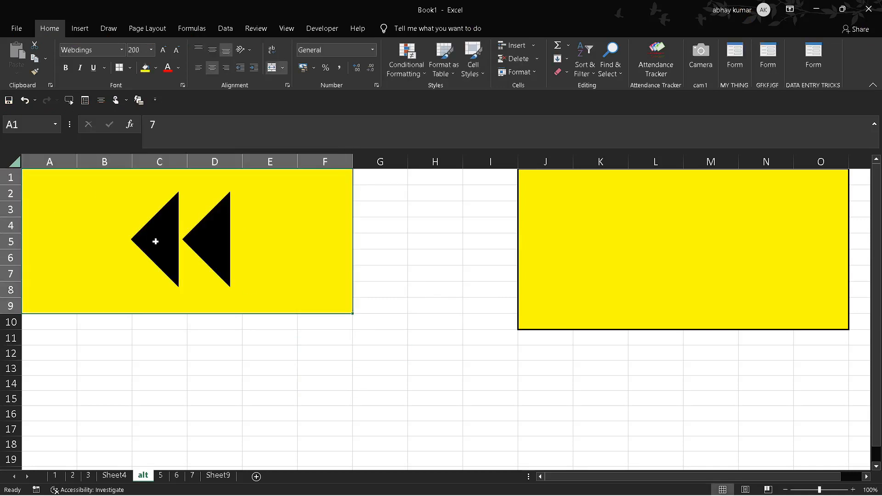
pyautogui.write('^{')
pyautogui.click(299, 381)
# Step: Replace the speech burst in the merged cell A1:F9 with the Webdings character N to draw an eye
pyautogui.click(177, 255)
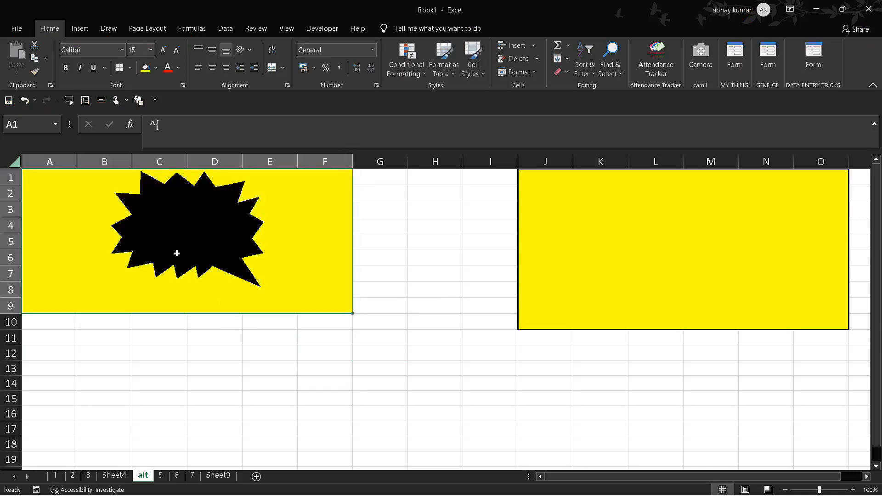
pyautogui.write('N')
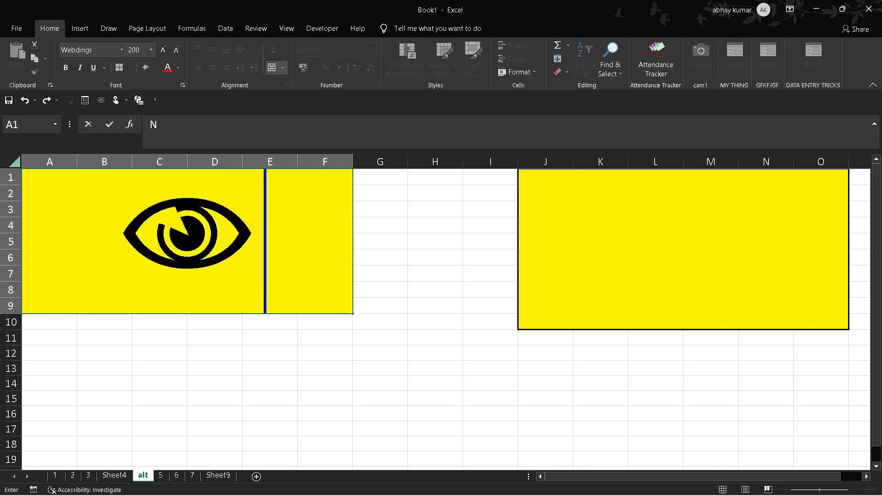
pyautogui.click(326, 386)
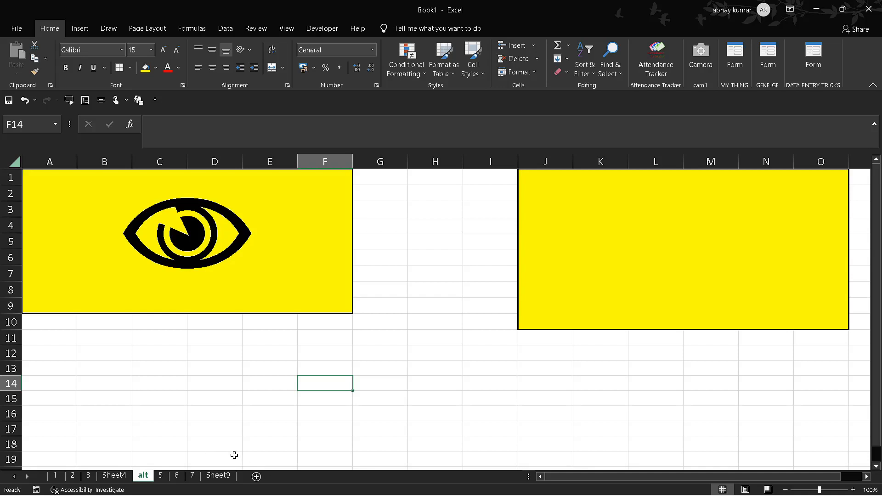
# Step: Go to Sheet9 and examine the formulas behind the numbers in the yellow grid A1:L15
pyautogui.click(216, 476)
pyautogui.click(412, 450)
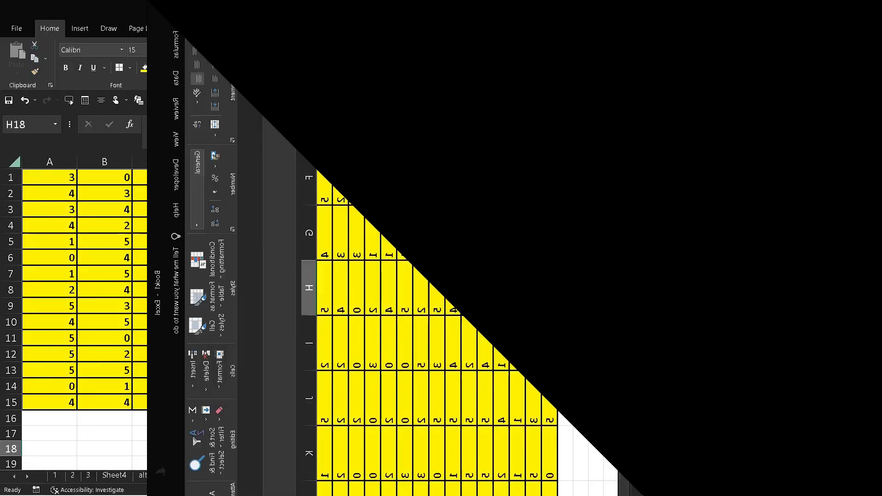
pyautogui.click(700, 293)
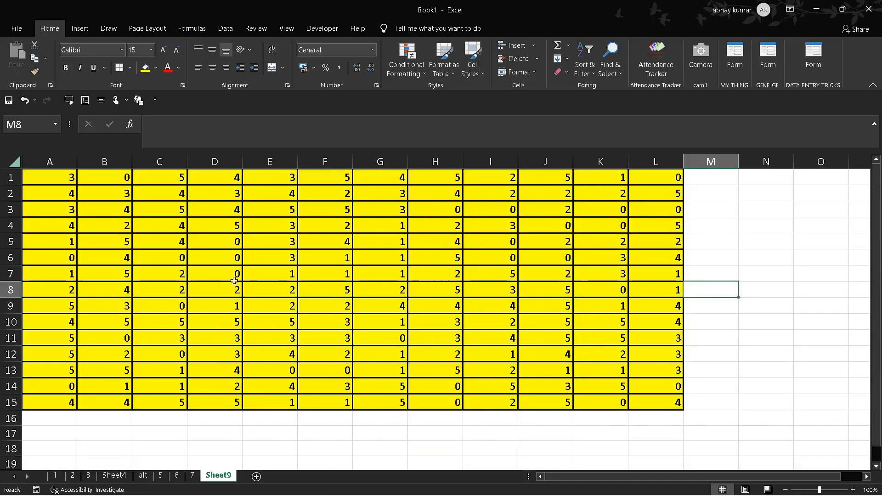
pyautogui.click(11, 209)
pyautogui.click(104, 210)
pyautogui.click(307, 319)
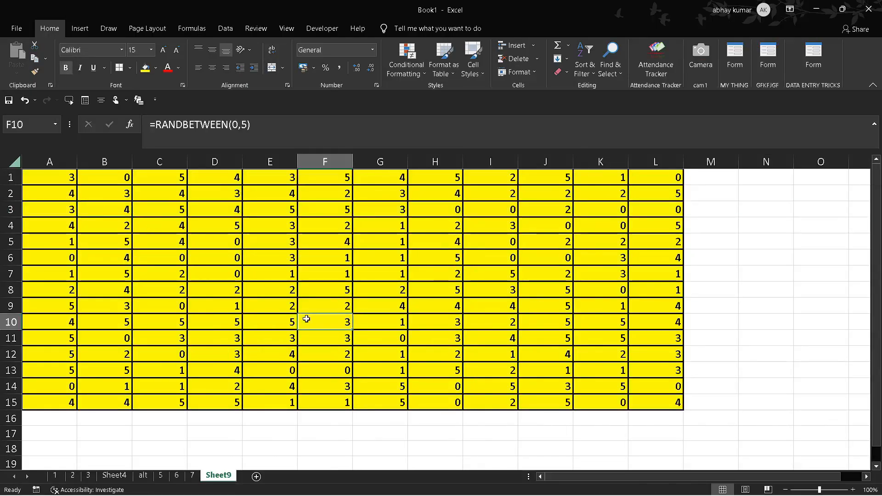
pyautogui.click(410, 402)
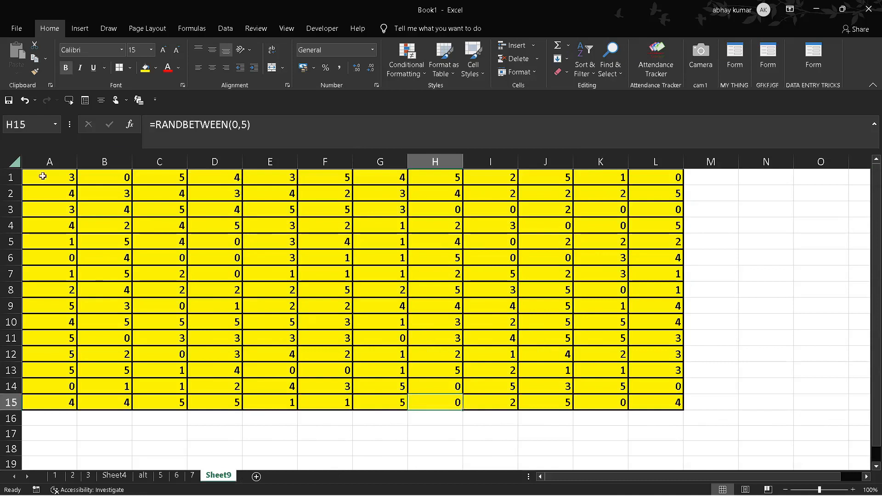
pyautogui.click(43, 177)
pyautogui.click(742, 319)
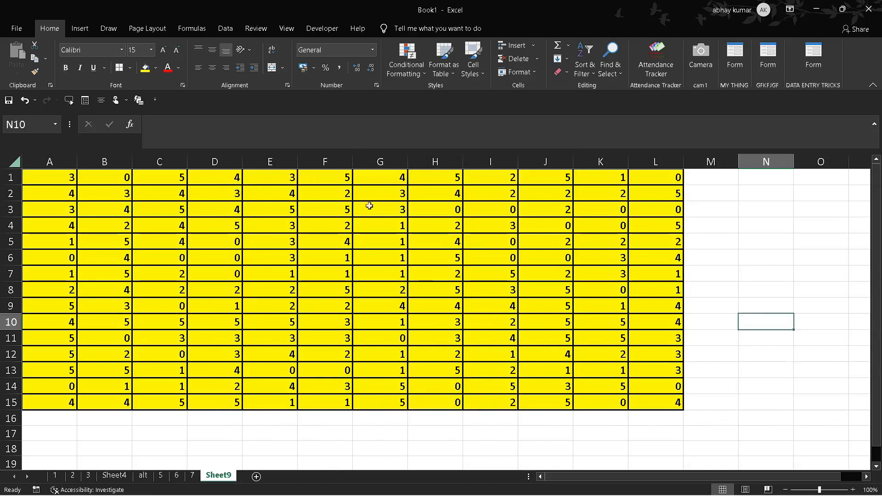
# Step: Fill the first row's formulas down through the whole range A1:L15
pyautogui.moveTo(64, 174); pyautogui.dragTo(66, 193)
pyautogui.hotkey('shift', 'Down')
pyautogui.hotkey('shift', 'Down')
pyautogui.hotkey('shift', 'Down')
pyautogui.hotkey('shift', 'Down')
pyautogui.hotkey('shift', 'Down')
pyautogui.hotkey('shift', 'Down')
pyautogui.hotkey('shift', 'Down')
pyautogui.hotkey('shift', 'Down')
pyautogui.hotkey('shift', 'Down')
pyautogui.hotkey('shift', 'Down')
pyautogui.hotkey('shift', 'Down')
pyautogui.hotkey('shift', 'Down')
pyautogui.hotkey('shift', 'Down')
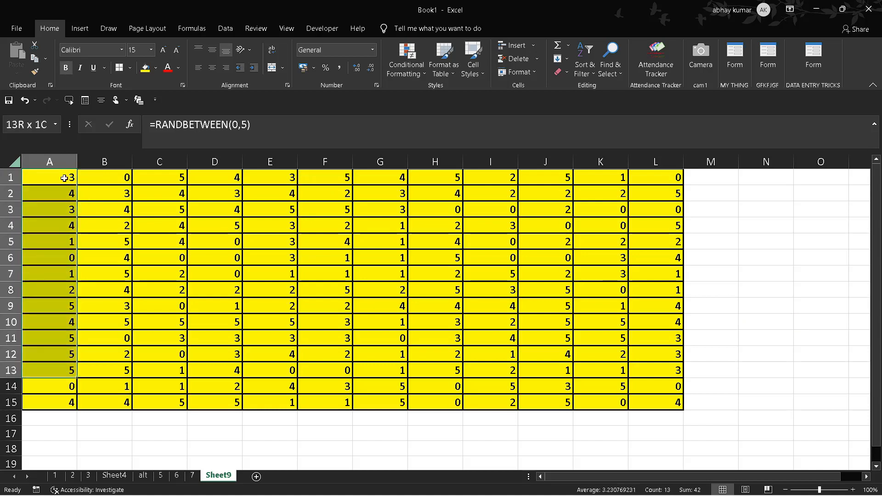
pyautogui.hotkey('shift', 'Right')
pyautogui.hotkey('shift', 'Right')
pyautogui.hotkey('shift', 'Right')
pyautogui.hotkey('shift', 'Right')
pyautogui.hotkey('shift', 'Right')
pyautogui.hotkey('shift', 'Right')
pyautogui.hotkey('shift', 'Right')
pyautogui.hotkey('shift', 'Right')
pyautogui.hotkey('shift', 'Right')
pyautogui.hotkey('shift', 'Right')
pyautogui.hotkey('shift', 'Right')
pyautogui.hotkey('shift', 'Right')
pyautogui.hotkey('shift', 'Left')
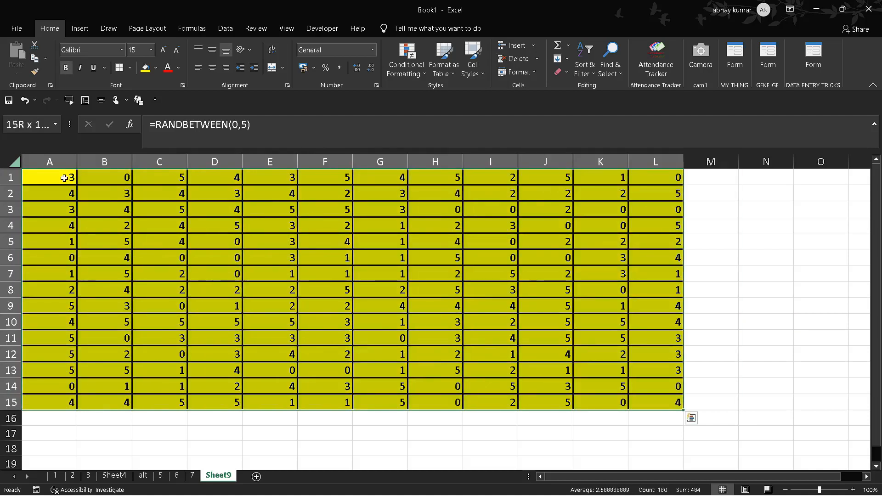
pyautogui.hotkey('ctrl', 'd')
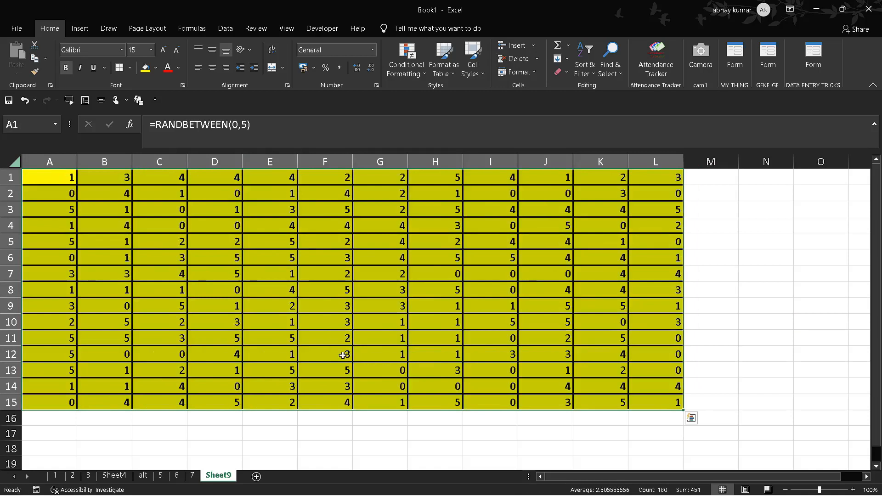
pyautogui.click(188, 430)
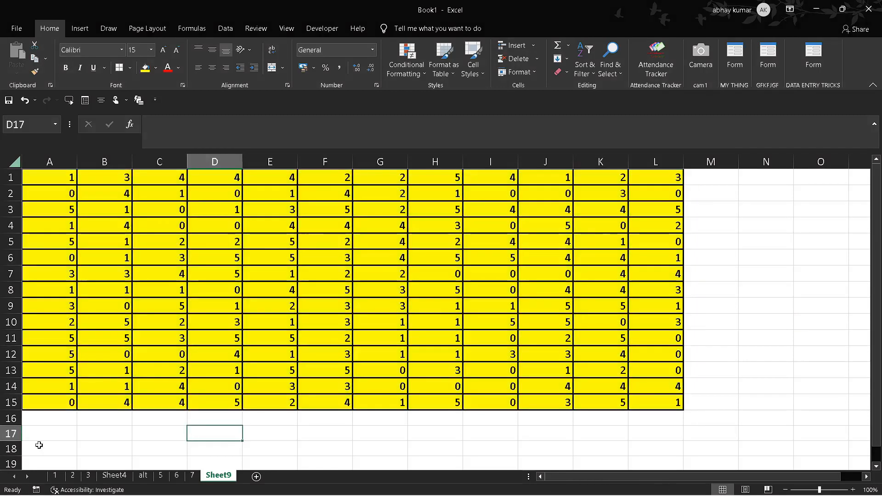
# Step: Fill the formulas and formatting of row 15 down into A16:L16
pyautogui.moveTo(47, 425); pyautogui.dragTo(47, 428)
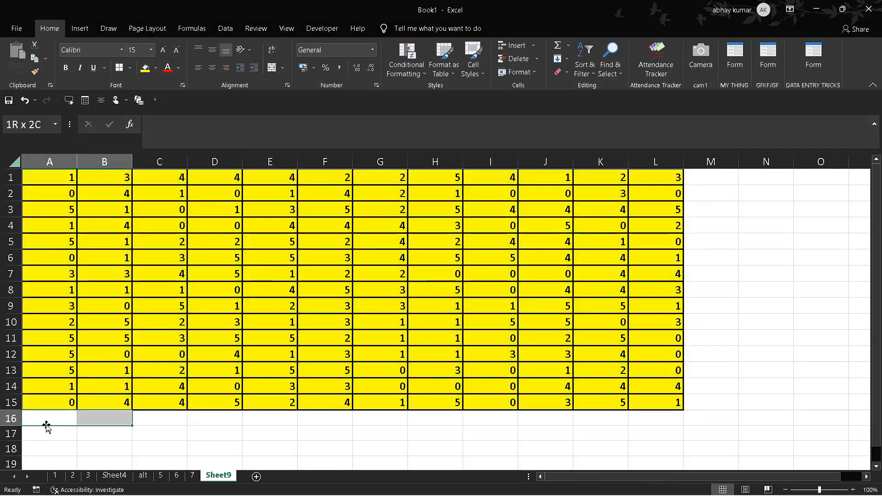
pyautogui.hotkey('shift', 'Right')
pyautogui.hotkey('shift', 'Right')
pyautogui.hotkey('shift', 'Right')
pyautogui.hotkey('shift', 'Right')
pyautogui.hotkey('shift', 'Right')
pyautogui.hotkey('shift', 'Right')
pyautogui.hotkey('shift', 'Right')
pyautogui.hotkey('shift', 'Right')
pyautogui.hotkey('shift', 'Right')
pyautogui.hotkey('shift', 'Right')
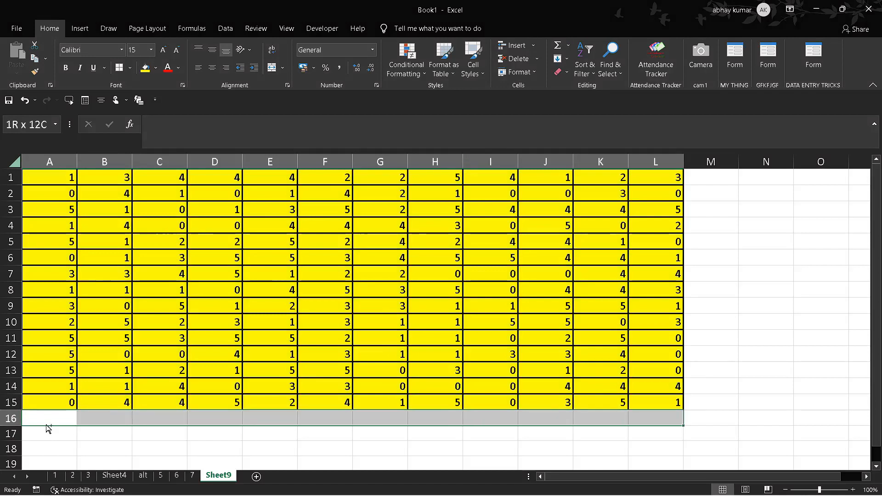
pyautogui.hotkey('ctrl', 'd')
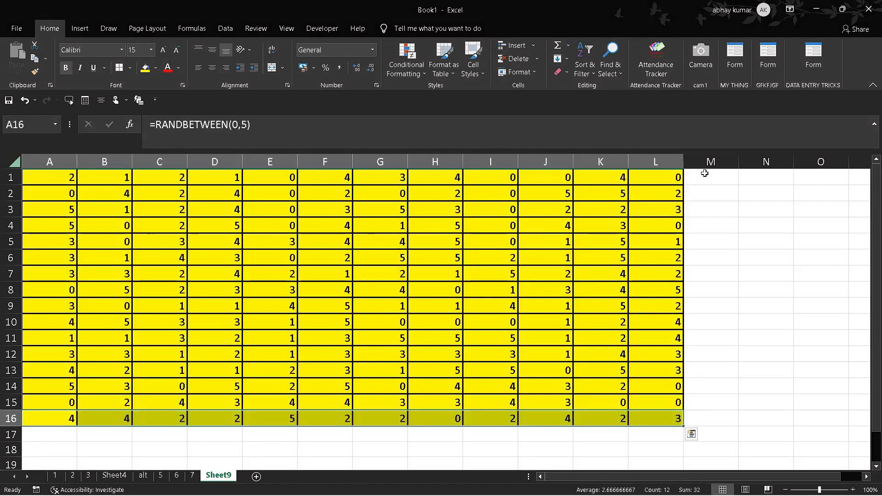
# Step: Fill the formulas and formatting of column L right into M1:M16
pyautogui.click(705, 173)
pyautogui.hotkey('shift', 'Down')
pyautogui.hotkey('shift', 'Down')
pyautogui.hotkey('shift', 'Down')
pyautogui.hotkey('shift', 'Down')
pyautogui.hotkey('shift', 'Down')
pyautogui.hotkey('shift', 'Down')
pyautogui.hotkey('shift', 'Down')
pyautogui.hotkey('shift', 'Down')
pyautogui.hotkey('shift', 'Down')
pyautogui.hotkey('shift', 'Down')
pyautogui.hotkey('shift', 'Down')
pyautogui.hotkey('shift', 'Down')
pyautogui.hotkey('shift', 'Down')
pyautogui.hotkey('shift', 'Down')
pyautogui.hotkey('shift', 'Down')
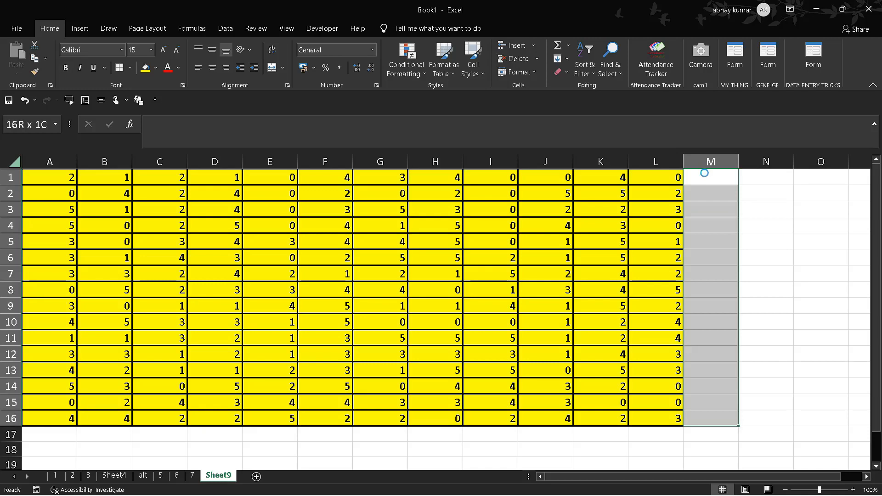
pyautogui.hotkey('ctrl', 'r')
# Step: Insert a clustered column chart of the number range A1:M16
pyautogui.click(46, 176)
pyautogui.hotkey('ctrl', 'a')
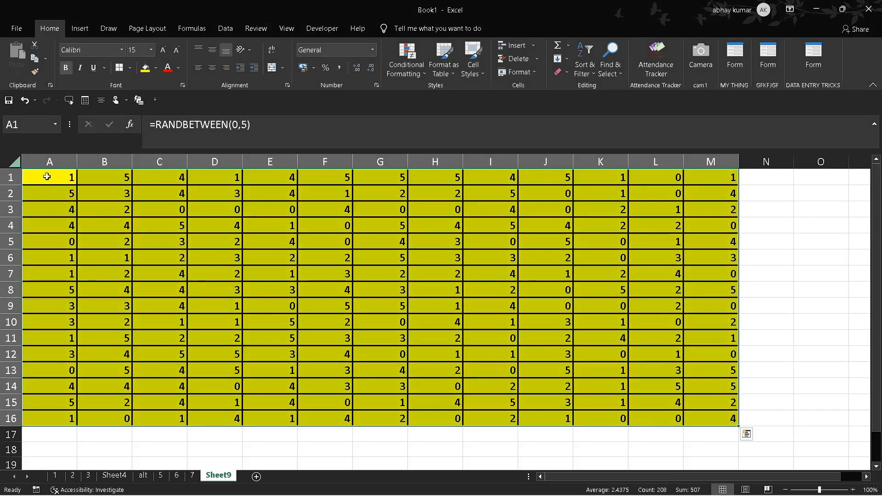
pyautogui.press('alt')
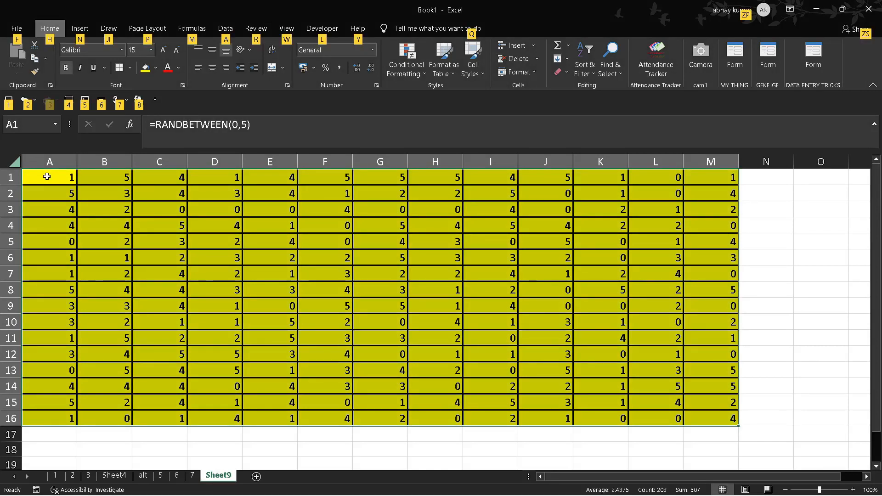
pyautogui.press('n')
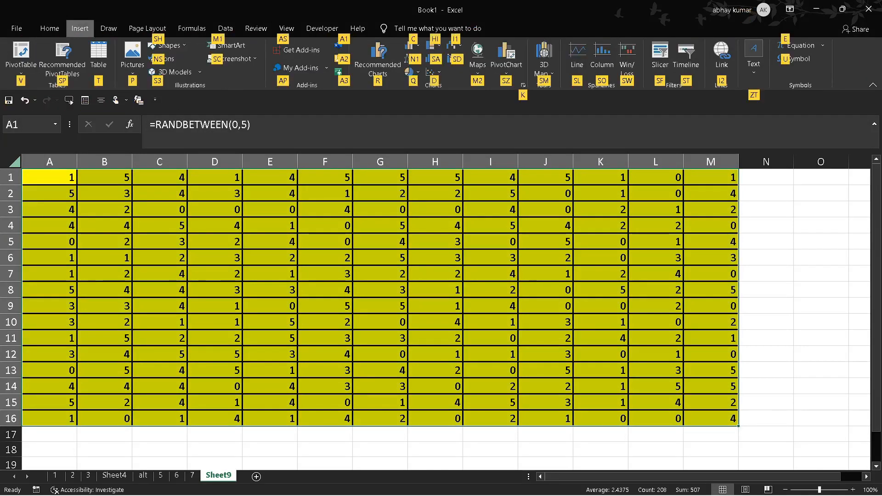
pyautogui.click(409, 45)
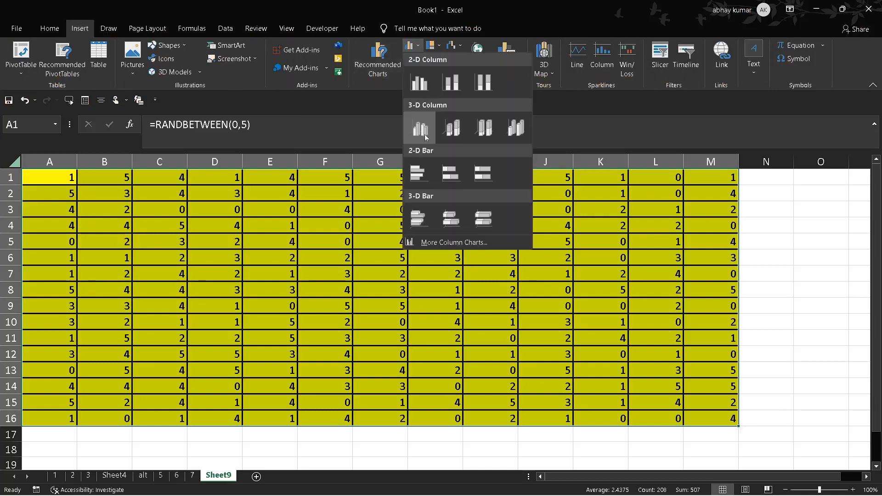
pyautogui.click(426, 136)
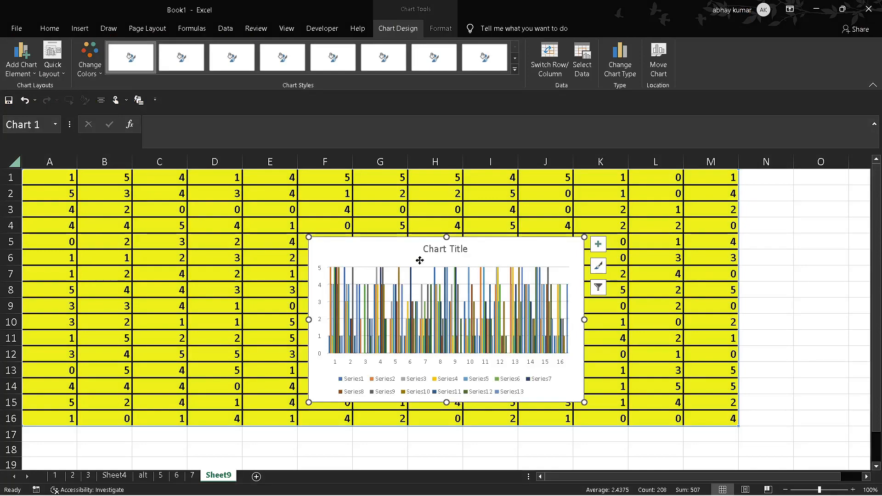
# Step: Place one copy of the chart on each side of the original and shift the original's plot area upward
pyautogui.moveTo(421, 261)
pyautogui.mouseDown()
pyautogui.moveTo(170, 227)
pyautogui.moveTo(142, 213)
pyautogui.mouseUp()
pyautogui.click(396, 259)
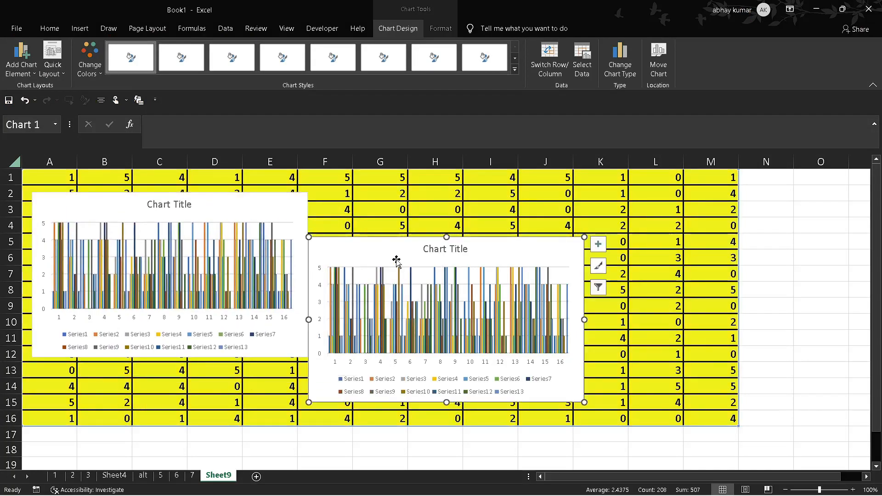
pyautogui.moveTo(396, 258); pyautogui.dragTo(678, 184)
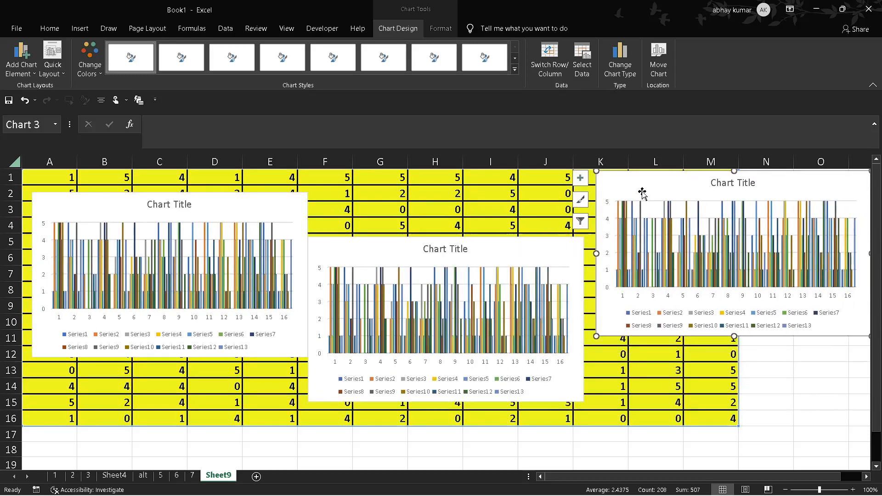
pyautogui.click(790, 391)
pyautogui.click(514, 279)
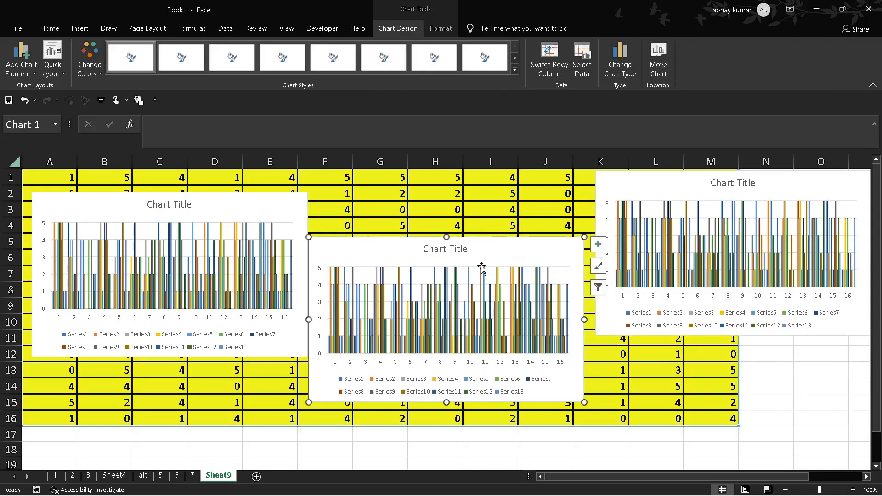
pyautogui.moveTo(483, 270); pyautogui.dragTo(501, 216)
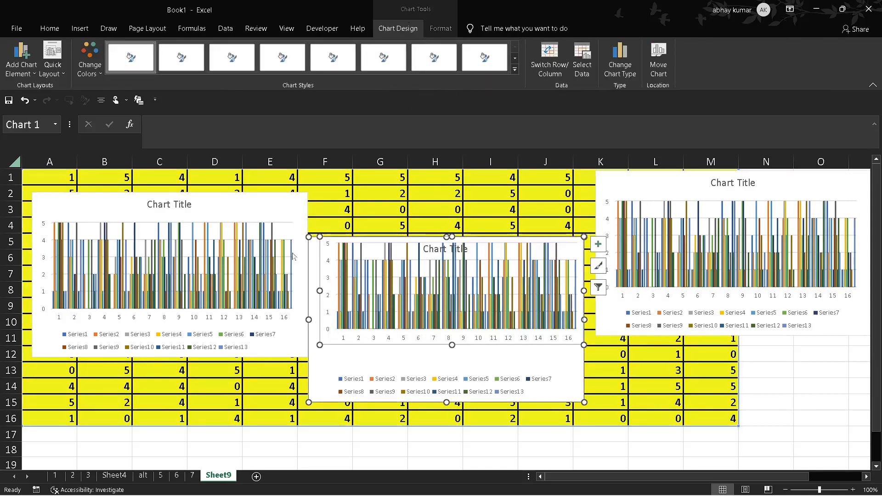
# Step: Delete all three charts from Sheet9
pyautogui.click(269, 199)
pyautogui.press('Delete')
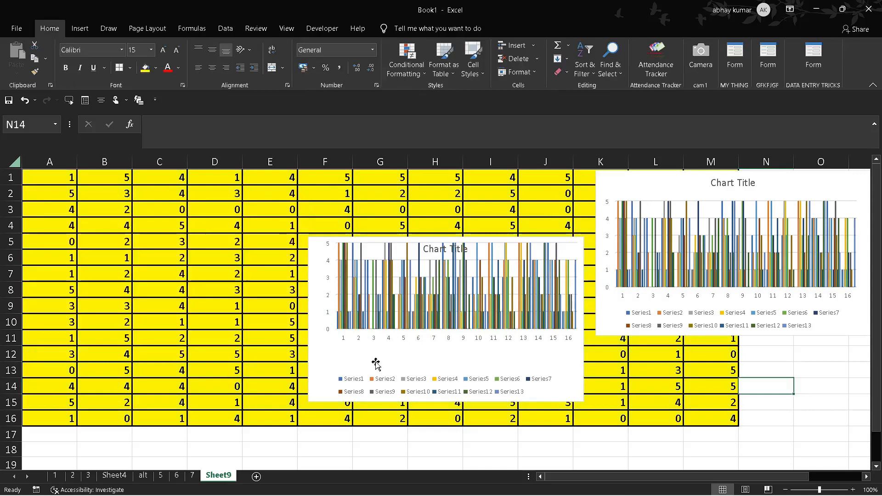
pyautogui.click(339, 361)
pyautogui.press('Delete')
pyautogui.click(655, 191)
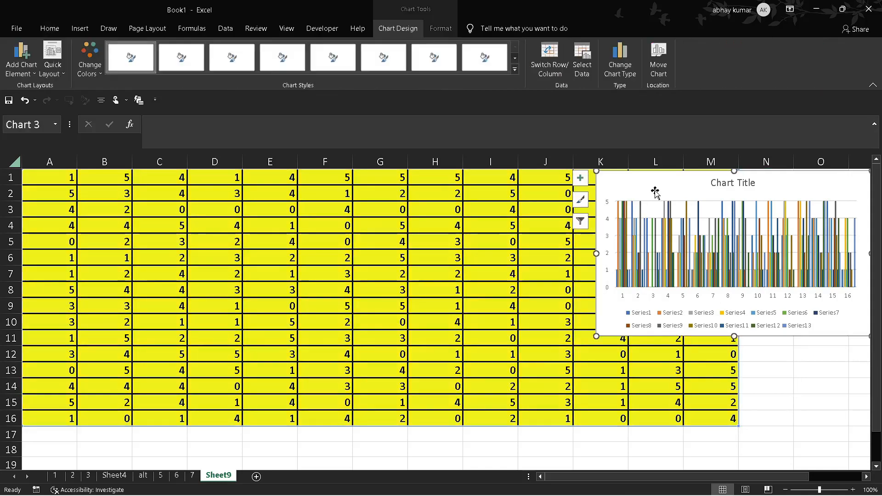
pyautogui.press('Delete')
pyautogui.click(857, 351)
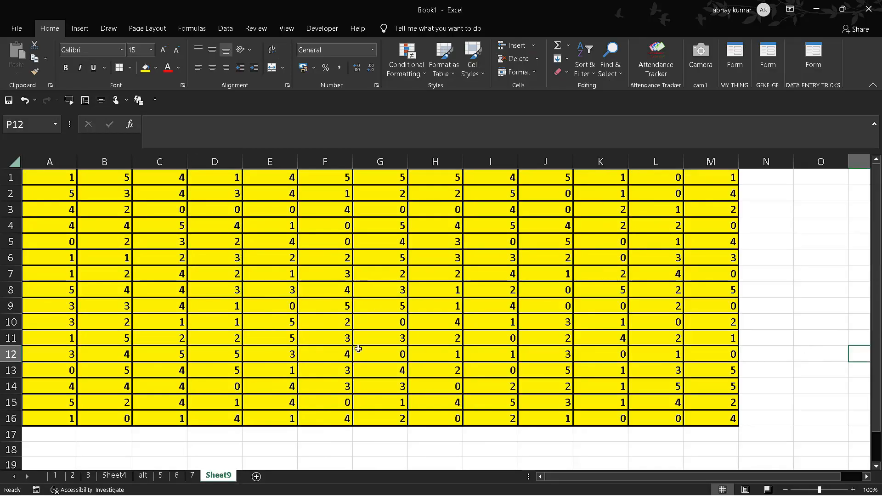
pyautogui.click(359, 349)
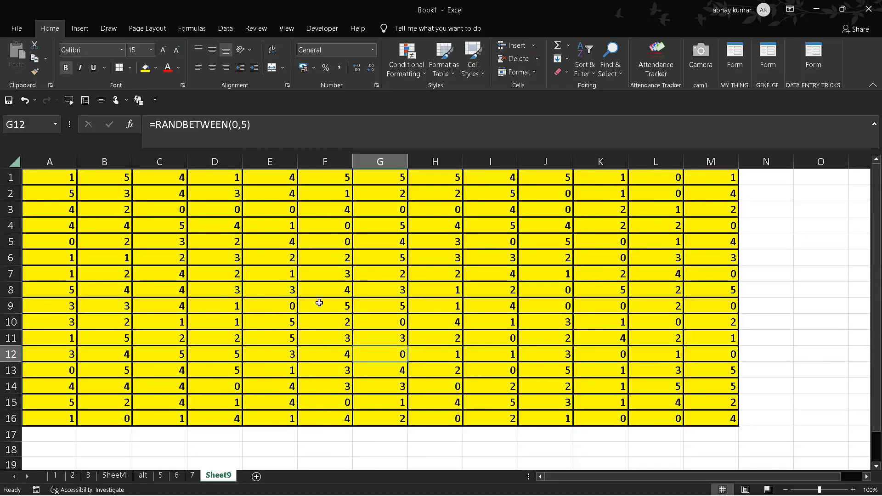
pyautogui.click(341, 355)
pyautogui.click(578, 353)
pyautogui.click(277, 257)
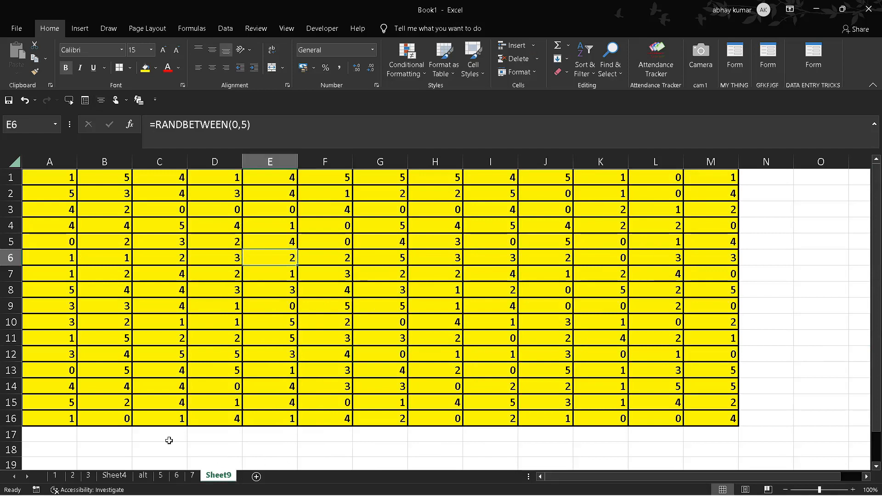
# Step: Total column A in A17 with =SUM(A1:A16) and fill the formula right through M17
pyautogui.click(170, 440)
pyautogui.click(52, 440)
pyautogui.write('=sum')
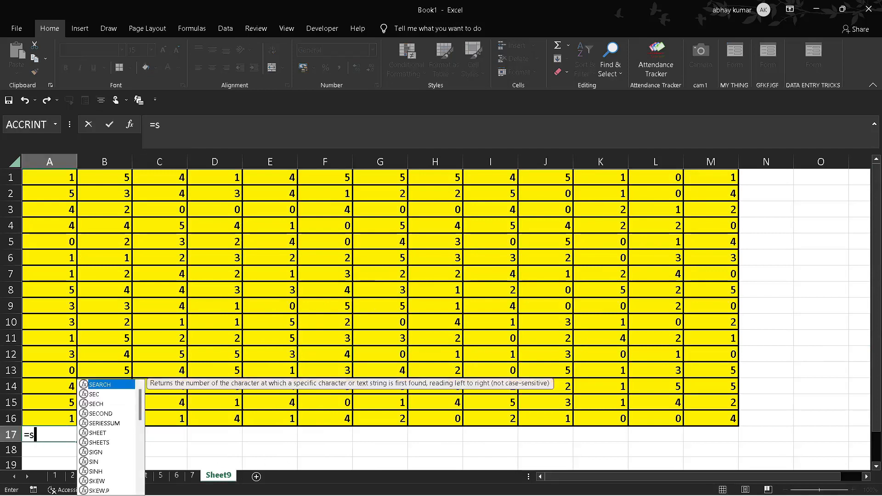
pyautogui.press('Tab')
pyautogui.press('Up')
pyautogui.press('Up')
pyautogui.press('Up')
pyautogui.press('Up')
pyautogui.press('Up')
pyautogui.press('Up')
pyautogui.press('Up')
pyautogui.press('Up')
pyautogui.press('Up')
pyautogui.press('Up')
pyautogui.press('Up')
pyautogui.press('Up')
pyautogui.press('Up')
pyautogui.press('Up')
pyautogui.press('Up')
pyautogui.press('Up')
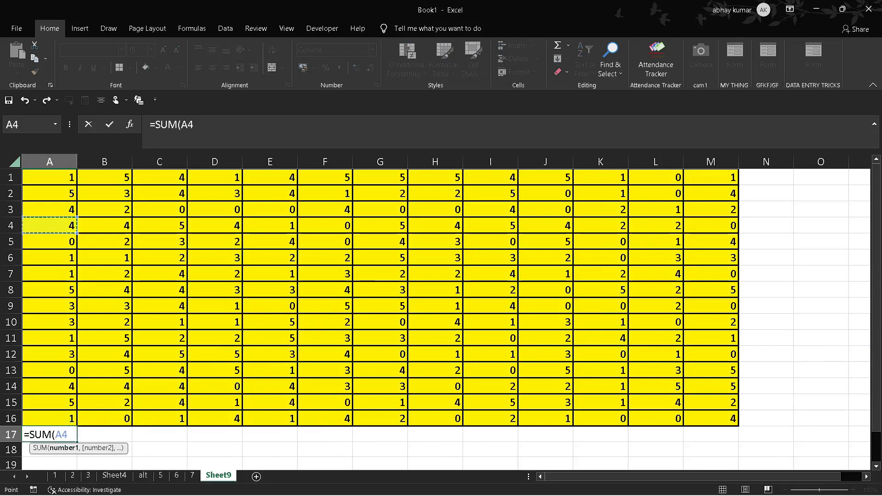
pyautogui.hotkey('shift', 'Down')
pyautogui.hotkey('shift', 'Down')
pyautogui.hotkey('shift', 'Down')
pyautogui.hotkey('shift', 'Down')
pyautogui.hotkey('shift', 'Down')
pyautogui.hotkey('shift', 'Down')
pyautogui.hotkey('shift', 'Down')
pyautogui.hotkey('shift', 'Down')
pyautogui.hotkey('shift', 'Down')
pyautogui.hotkey('shift', 'Down')
pyautogui.hotkey('shift', 'Down')
pyautogui.hotkey('shift', 'Down')
pyautogui.hotkey('shift', 'Down')
pyautogui.hotkey('shift', 'Down')
pyautogui.hotkey('shift', 'Down')
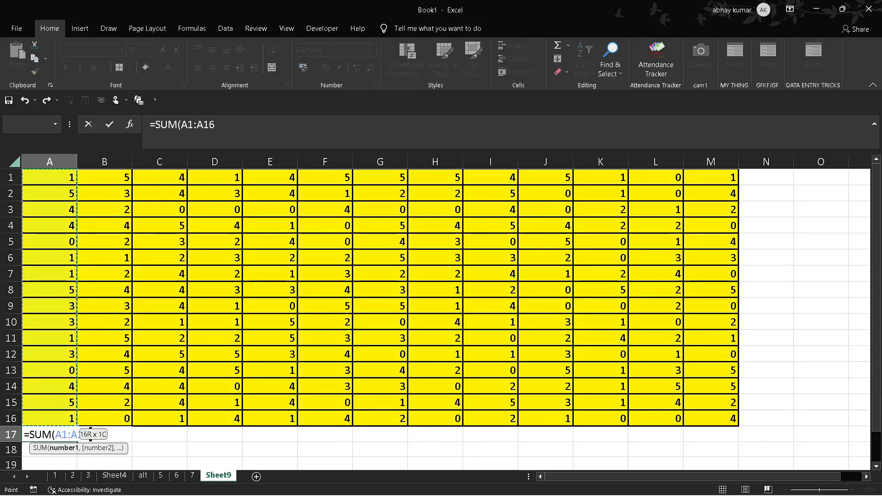
pyautogui.press('Tab')
pyautogui.click(49, 439)
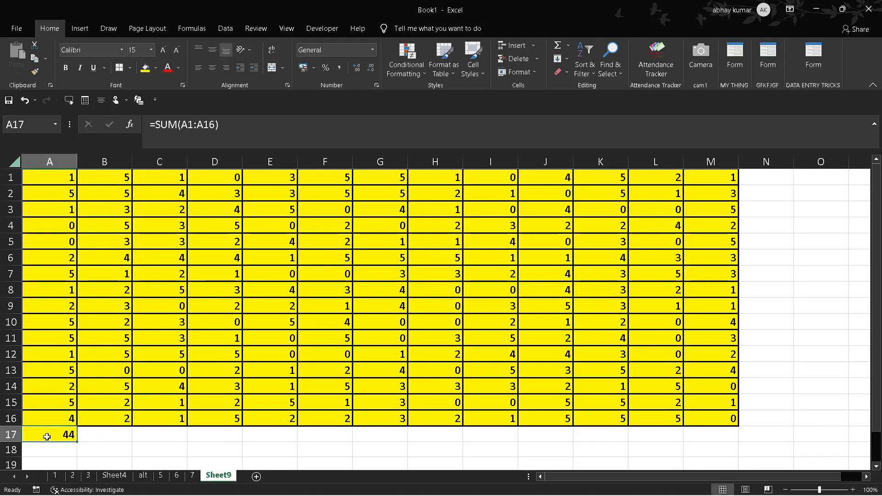
pyautogui.moveTo(78, 442); pyautogui.dragTo(727, 400)
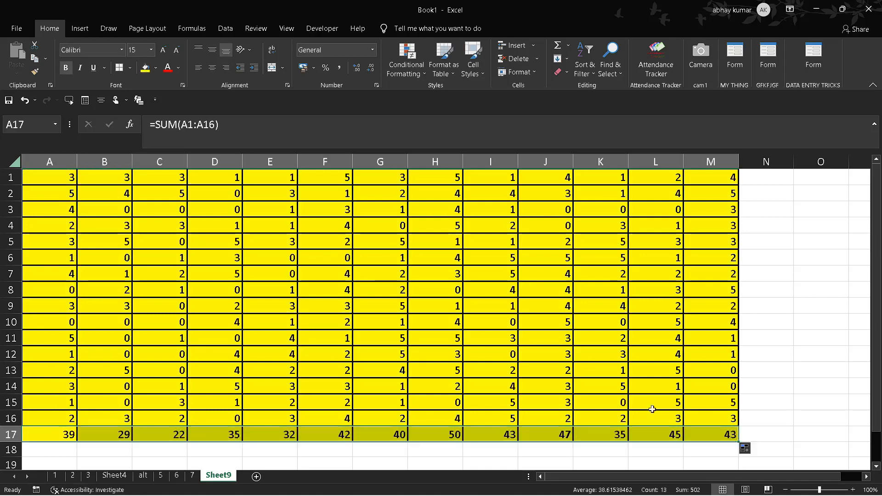
# Step: Replace the formulas in A1:M17 with their values using Paste Special, and spot-check several cells
pyautogui.click(195, 219)
pyautogui.hotkey('ctrl', 'a')
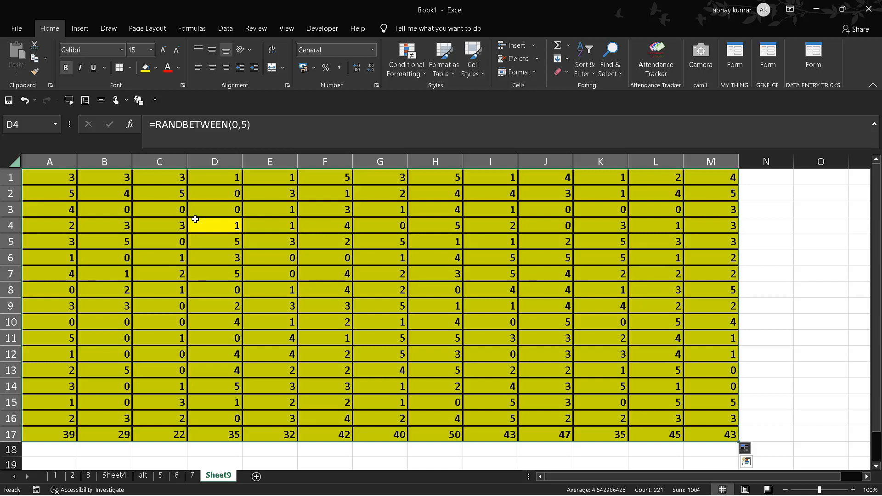
pyautogui.hotkey('ctrl', 'c')
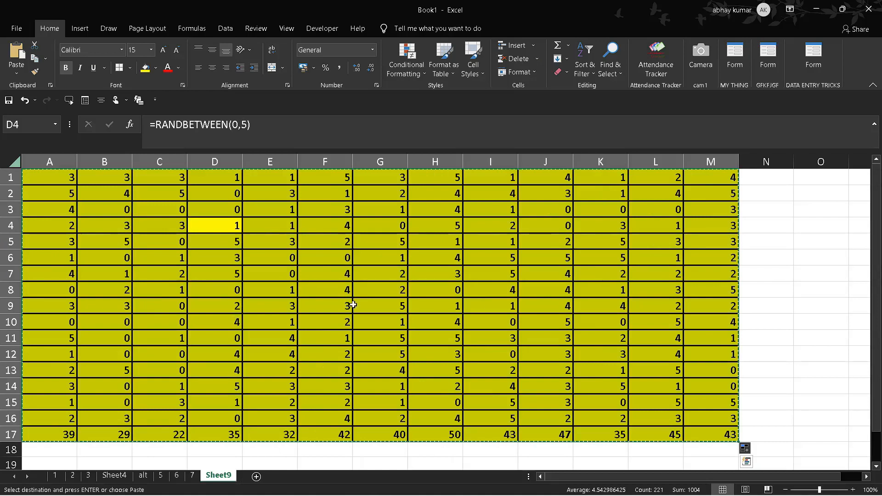
pyautogui.rightClick(353, 305)
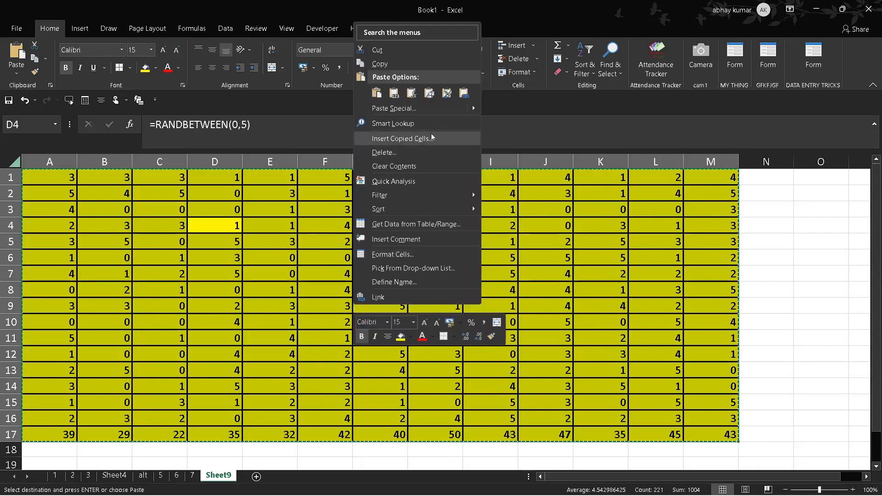
pyautogui.click(447, 113)
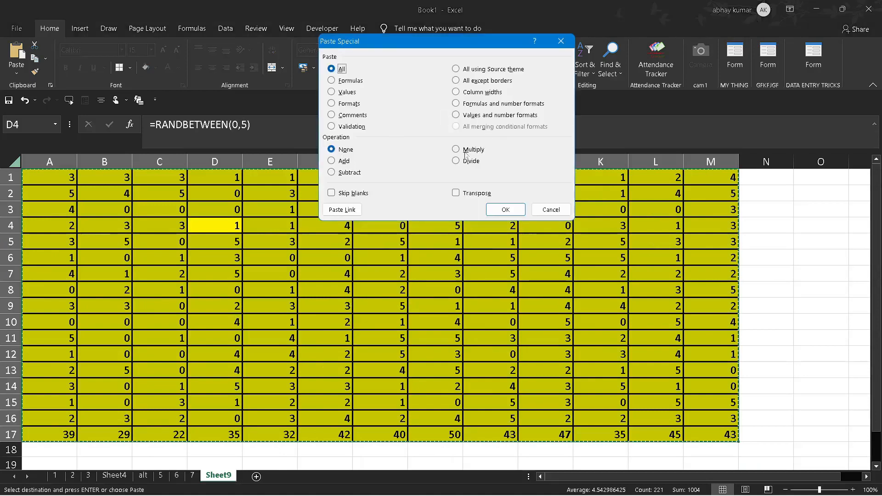
pyautogui.click(345, 92)
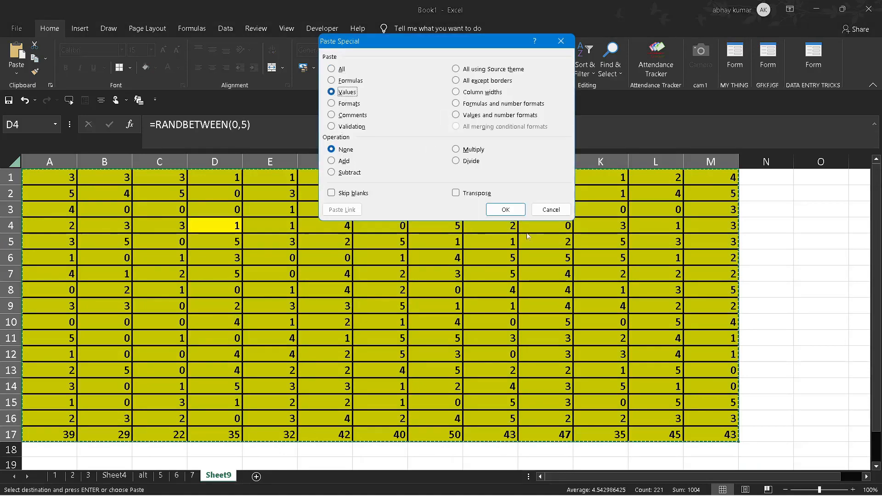
pyautogui.click(506, 209)
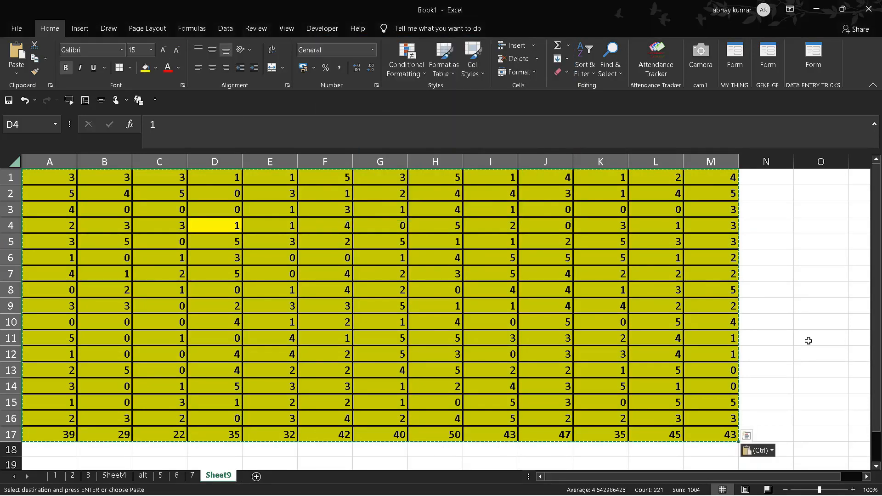
pyautogui.click(786, 328)
pyautogui.click(619, 370)
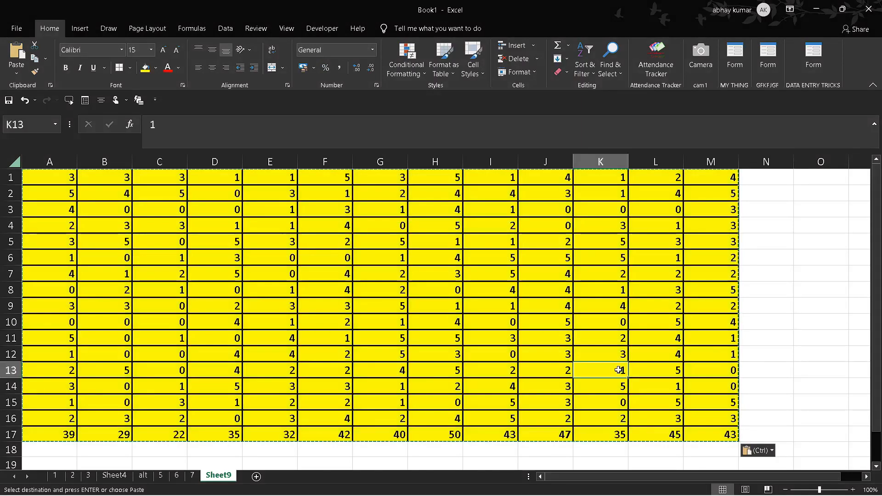
pyautogui.click(389, 356)
pyautogui.click(309, 434)
pyautogui.click(262, 429)
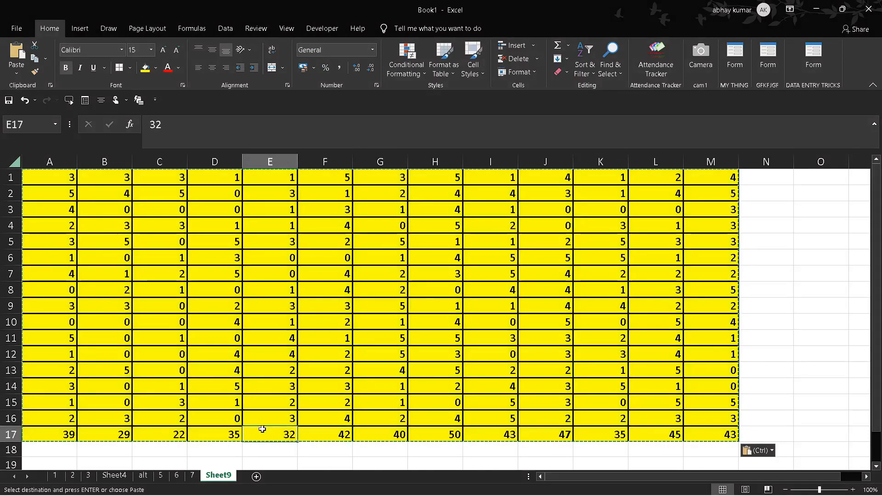
pyautogui.click(184, 369)
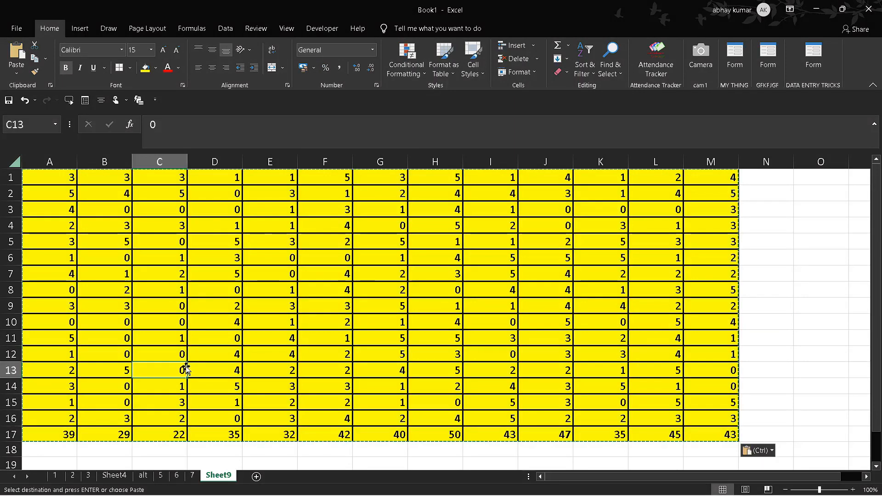
# Step: Enter the label "add" in cell O6
pyautogui.click(788, 248)
pyautogui.click(822, 265)
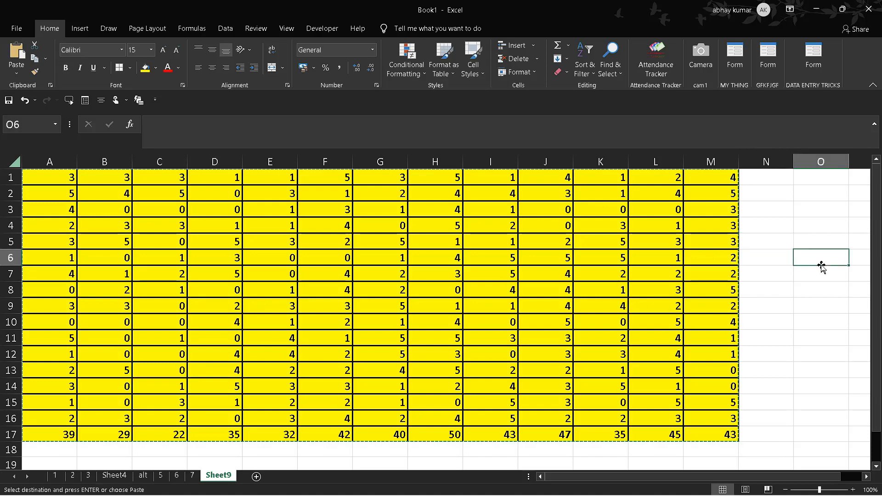
pyautogui.write('add')
pyautogui.press('Tab')
pyautogui.press('Return')
pyautogui.press('Return')
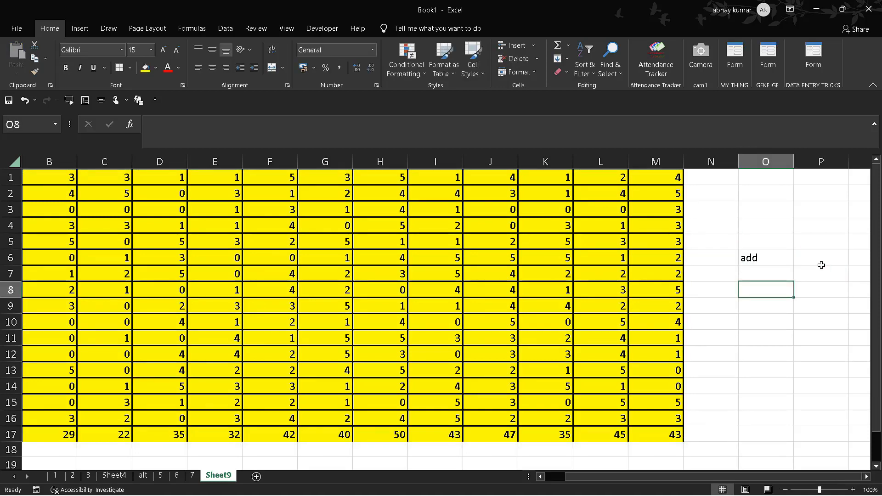
# Step: Enter the label "mul" in cell O4 with the value 45 beside it in P4
pyautogui.press('Up')
pyautogui.press('Up')
pyautogui.press('Up')
pyautogui.press('Up')
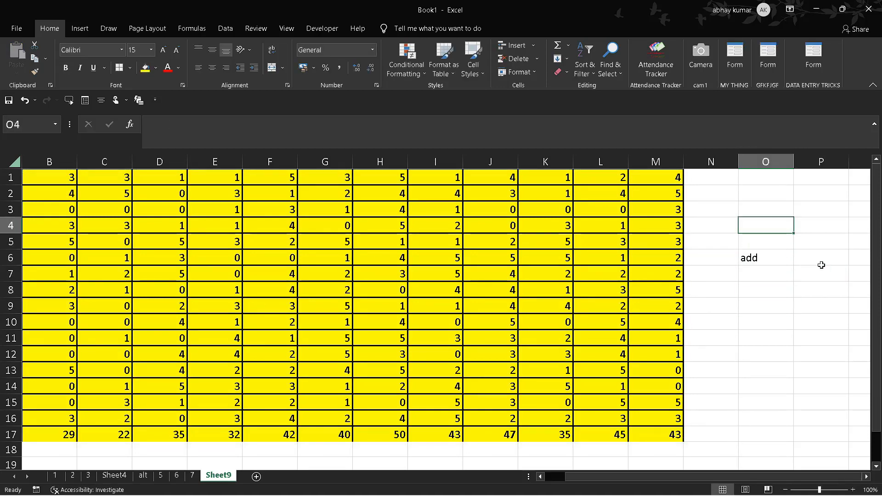
pyautogui.write('m')
pyautogui.press('BackSpace')
pyautogui.write('mul')
pyautogui.press('Tab')
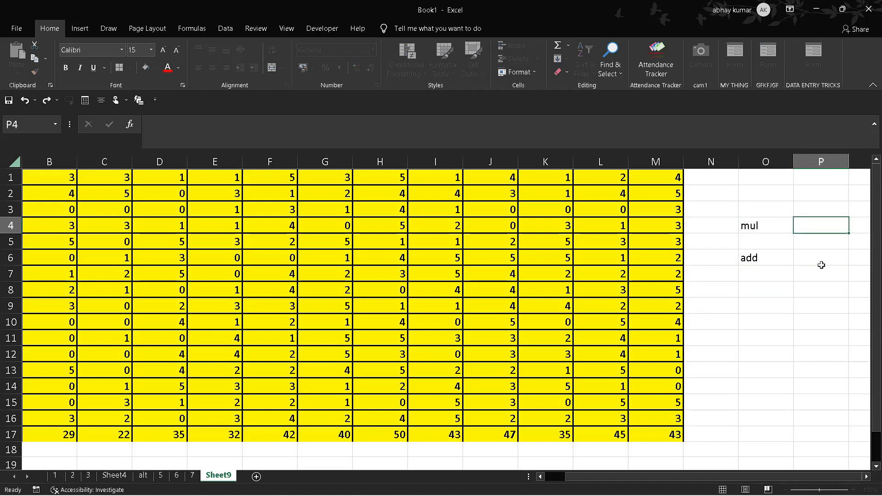
pyautogui.write('45')
pyautogui.press('Return')
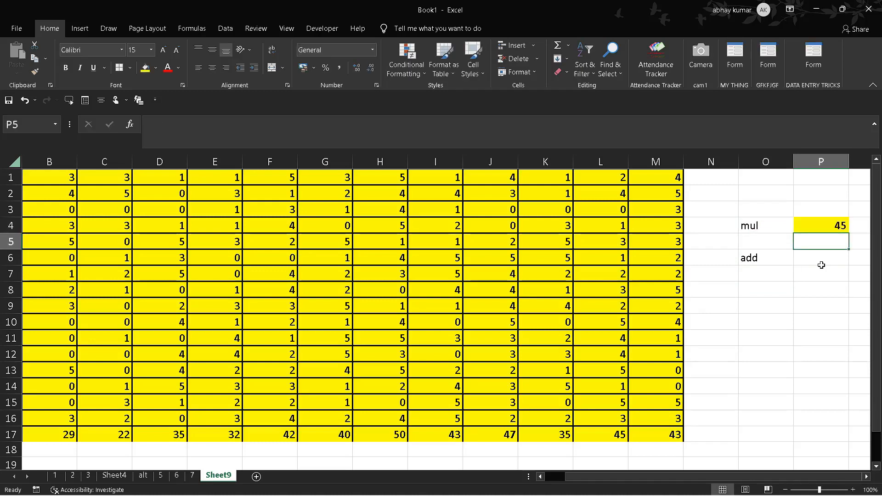
# Step: Enter the value 89 in P6 beside the "add" label
pyautogui.press('Down')
pyautogui.write('89')
pyautogui.press('Tab')
pyautogui.press('Left')
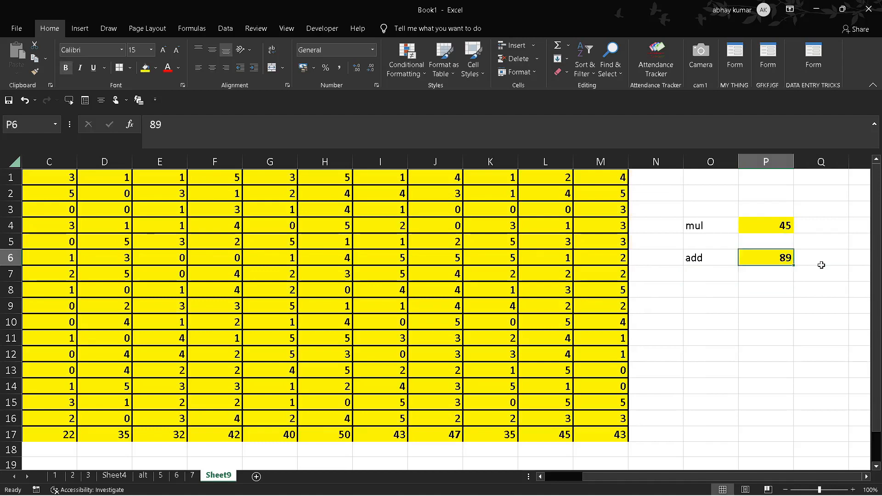
# Step: Add the value of P6 to every cell in C1:M17 with the Paste Special Add operation, and reapply borders to the range
pyautogui.hotkey('ctrl', 'c')
pyautogui.click(66, 177)
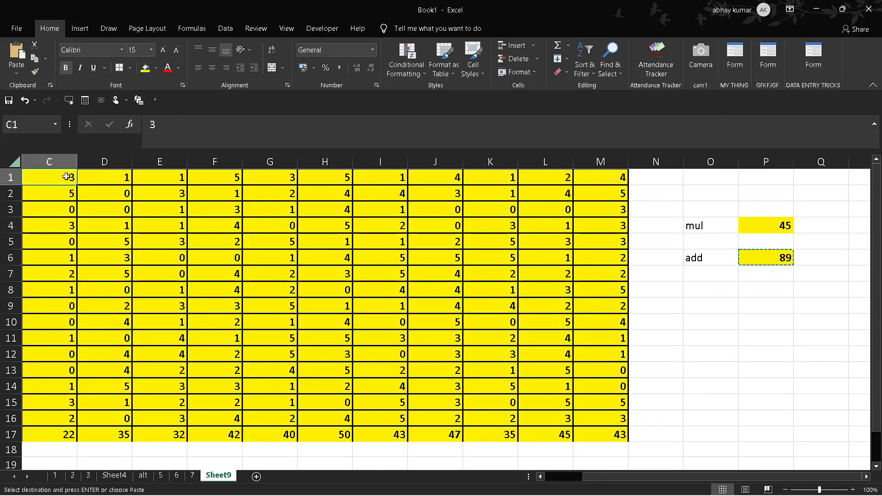
pyautogui.hotkey('shift', 'Down')
pyautogui.hotkey('shift', 'Down')
pyautogui.hotkey('shift', 'Down')
pyautogui.hotkey('shift', 'Down')
pyautogui.hotkey('shift', 'Down')
pyautogui.hotkey('shift', 'Down')
pyautogui.hotkey('shift', 'Down')
pyautogui.hotkey('shift', 'Down')
pyautogui.hotkey('shift', 'Down')
pyautogui.hotkey('shift', 'Down')
pyautogui.hotkey('shift', 'Down')
pyautogui.hotkey('shift', 'Down')
pyautogui.hotkey('shift', 'Down')
pyautogui.hotkey('shift', 'Down')
pyautogui.hotkey('shift', 'Down')
pyautogui.hotkey('shift', 'Down')
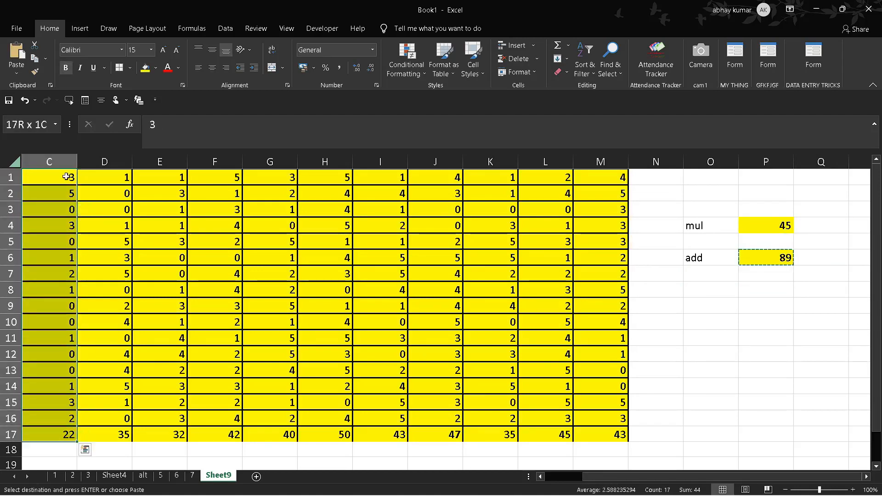
pyautogui.hotkey('shift', 'Right')
pyautogui.hotkey('shift', 'Right')
pyautogui.hotkey('shift', 'Right')
pyautogui.hotkey('shift', 'Right')
pyautogui.hotkey('shift', 'Right')
pyautogui.hotkey('shift', 'Right')
pyautogui.hotkey('shift', 'Right')
pyautogui.hotkey('shift', 'Right')
pyautogui.hotkey('shift', 'Right')
pyautogui.hotkey('shift', 'Right')
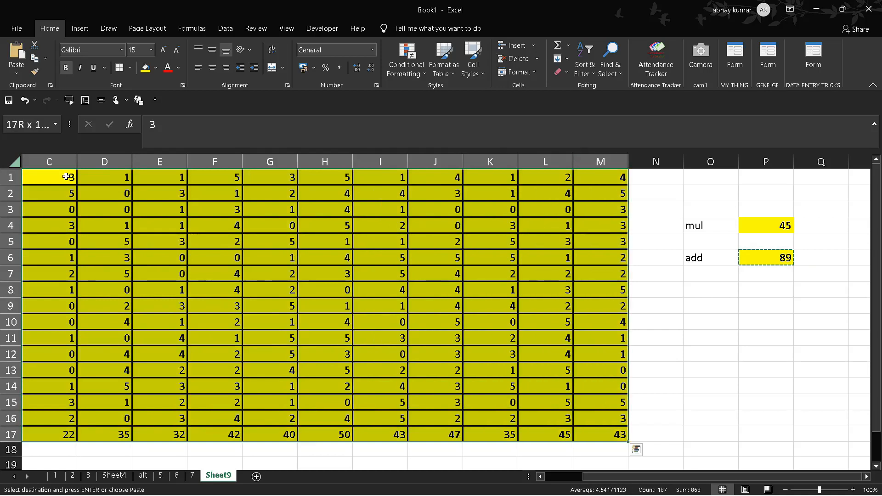
pyautogui.rightClick(210, 286)
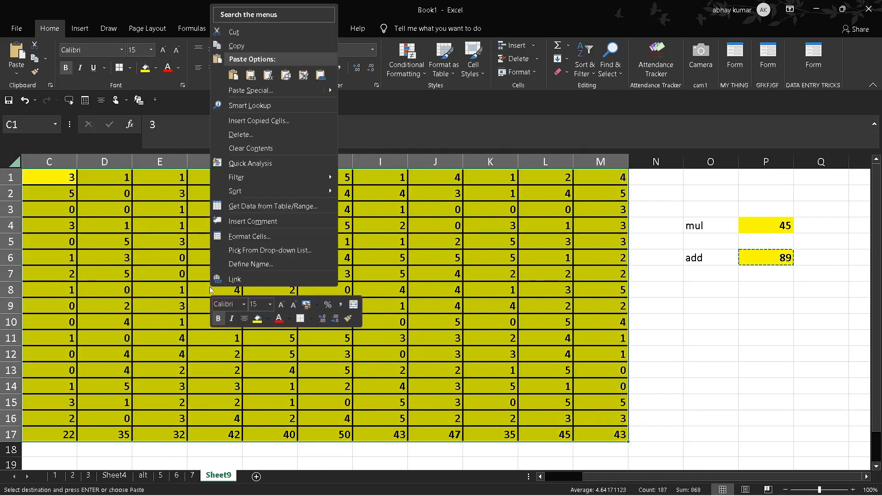
pyautogui.click(285, 90)
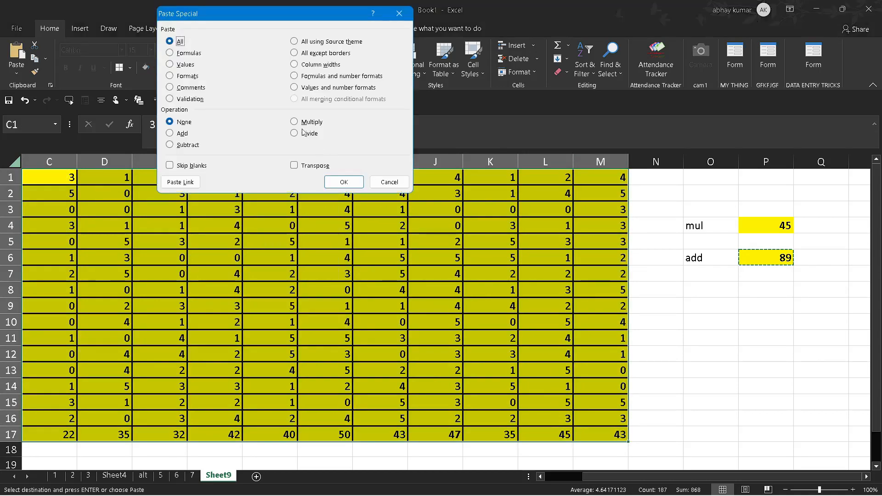
pyautogui.click(170, 134)
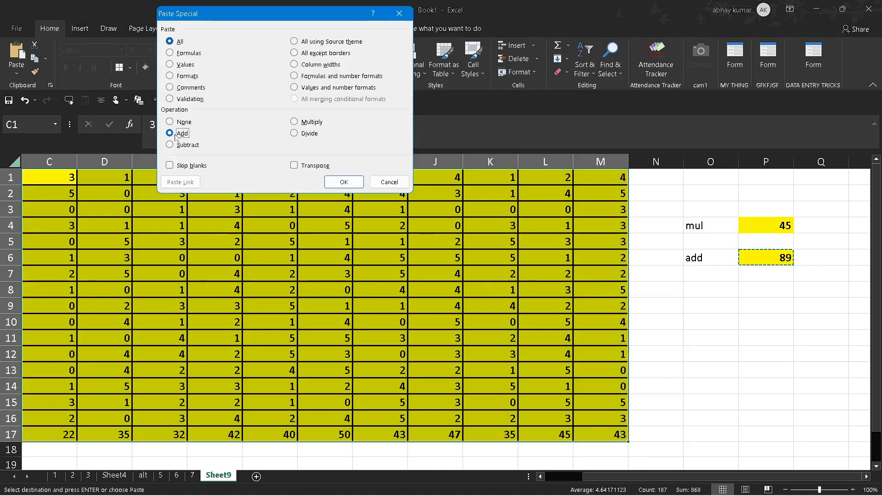
pyautogui.click(344, 182)
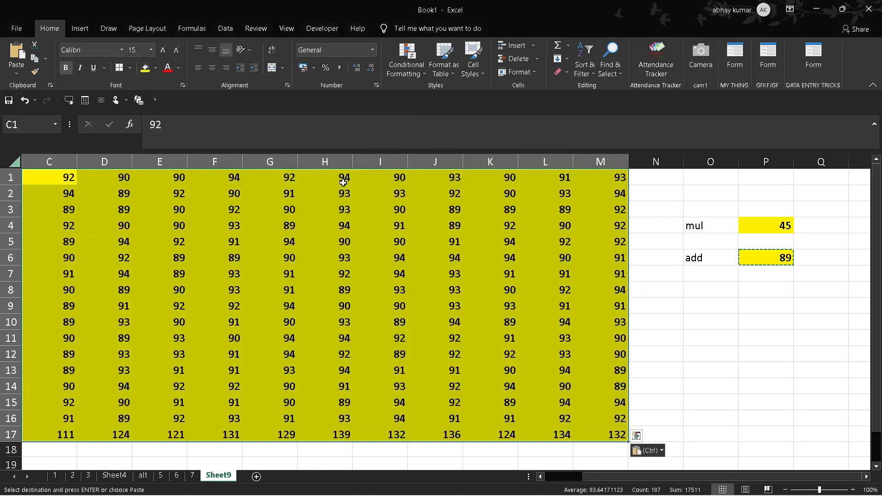
pyautogui.click(119, 68)
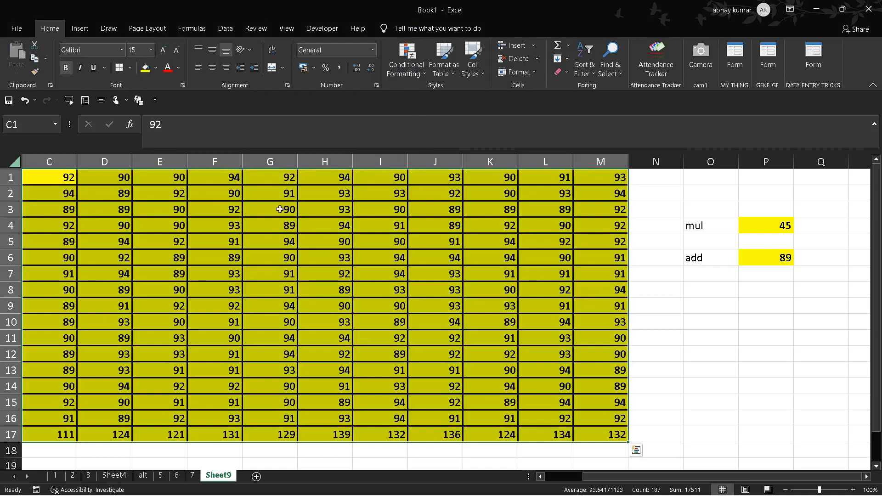
# Step: Give cell P4 a red fill and a light green font colour
pyautogui.click(772, 224)
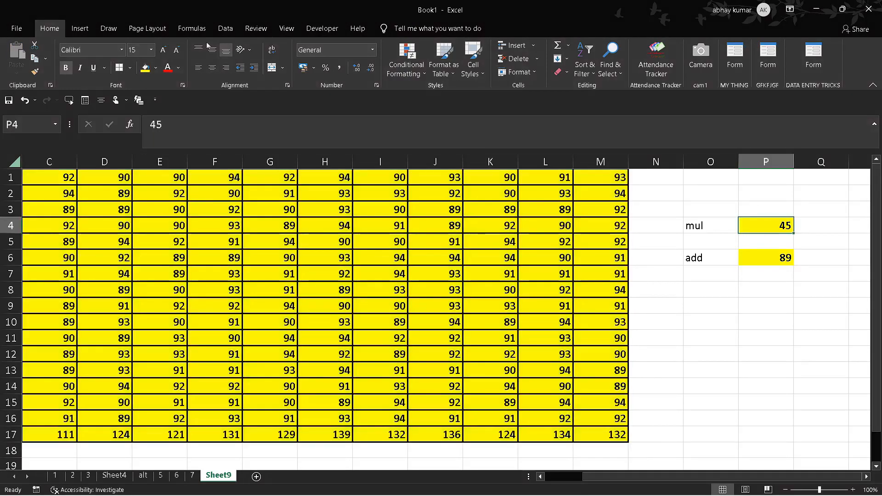
pyautogui.click(156, 68)
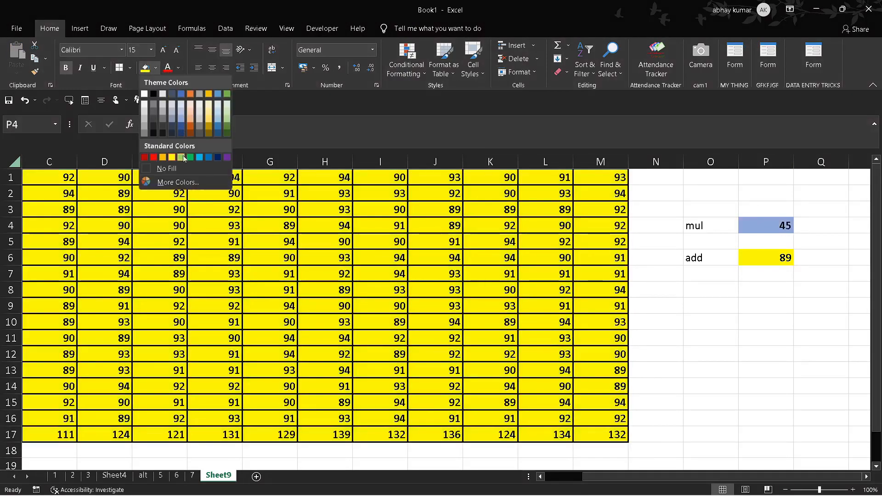
pyautogui.click(153, 157)
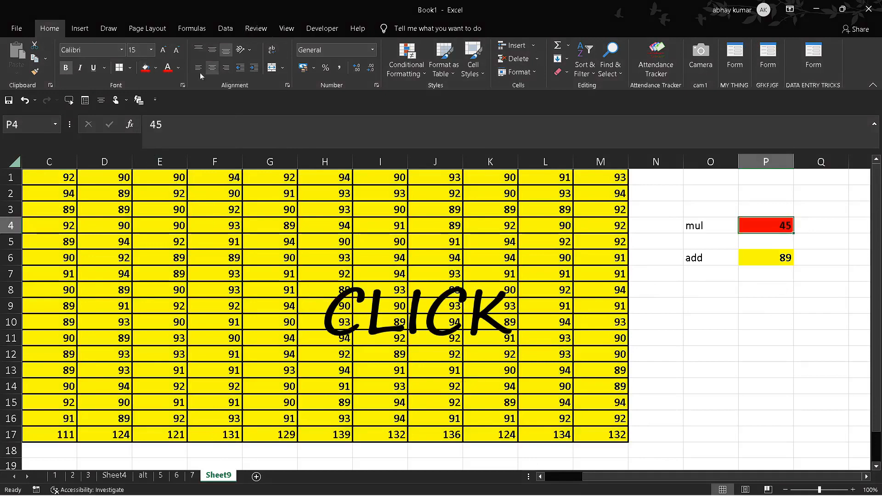
pyautogui.click(178, 67)
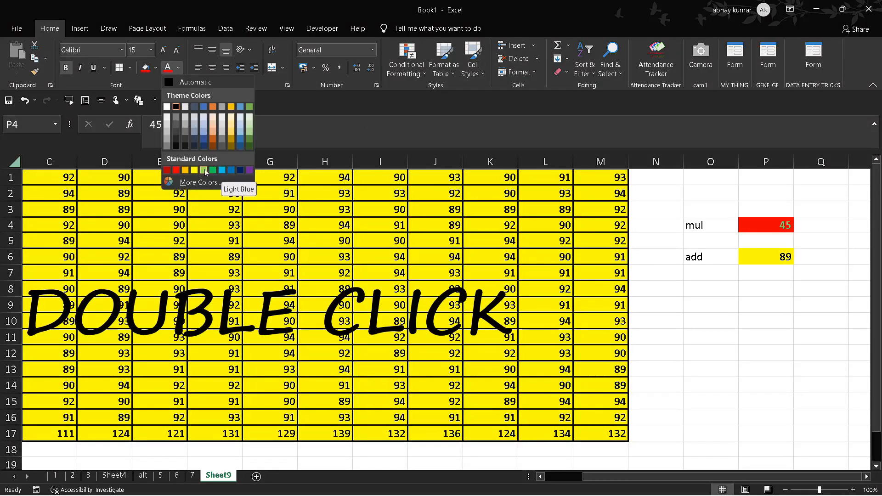
pyautogui.click(205, 171)
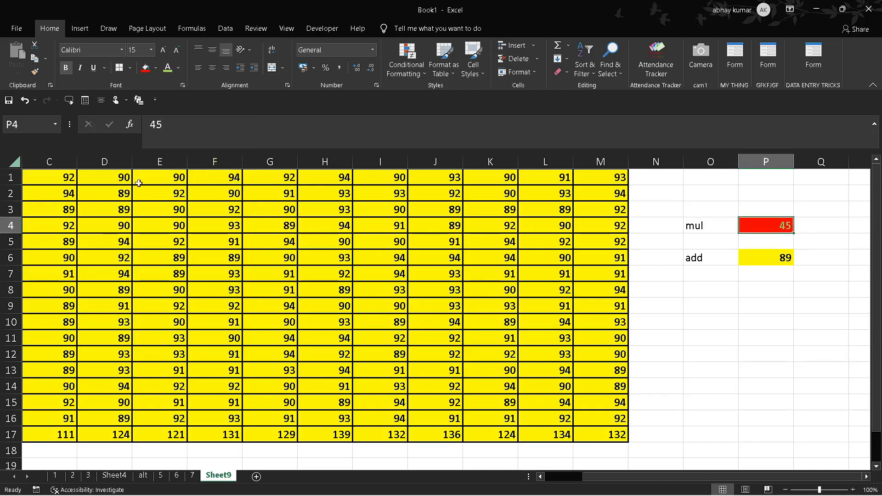
pyautogui.click(52, 178)
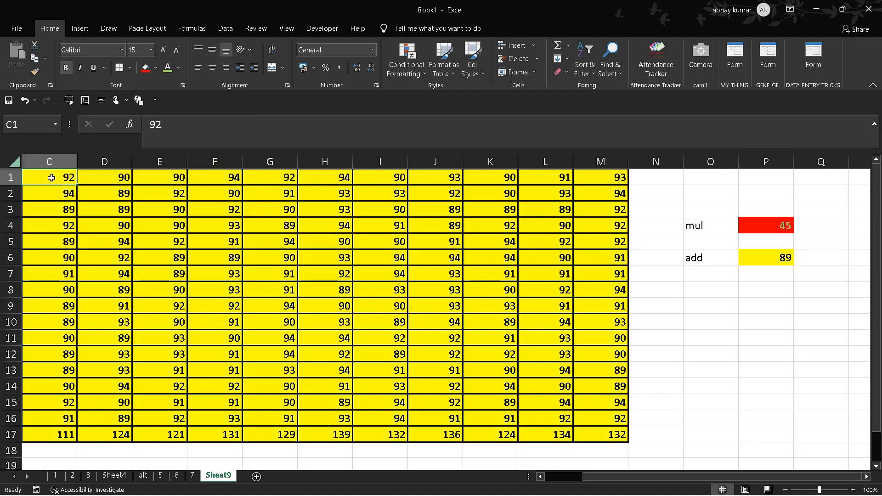
pyautogui.hotkey('shift', 'Down')
pyautogui.hotkey('shift', 'Down')
pyautogui.hotkey('shift', 'Down')
pyautogui.hotkey('shift', 'Down')
pyautogui.hotkey('shift', 'Down')
pyautogui.hotkey('shift', 'Down')
pyautogui.hotkey('shift', 'Down')
pyautogui.hotkey('shift', 'Down')
pyautogui.hotkey('shift', 'Down')
pyautogui.hotkey('shift', 'Down')
pyautogui.hotkey('shift', 'Down')
pyautogui.hotkey('shift', 'Down')
pyautogui.hotkey('shift', 'Down')
# Step: Multiply every cell in C1:M17 by the value copied from P4, using the Paste Special Multiply operation
pyautogui.press('Right')
pyautogui.press('Right')
pyautogui.press('Right')
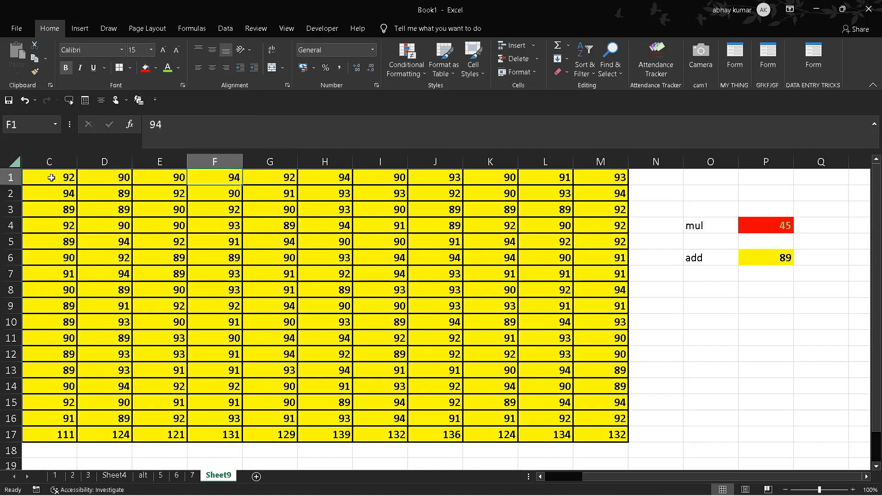
pyautogui.press('Right')
pyautogui.press('Right')
pyautogui.press('Right')
pyautogui.press('Right')
pyautogui.press('Right')
pyautogui.press('Right')
pyautogui.press('Right')
pyautogui.press('Right')
pyautogui.press('Right')
pyautogui.press('Right')
pyautogui.press('Down')
pyautogui.press('Down')
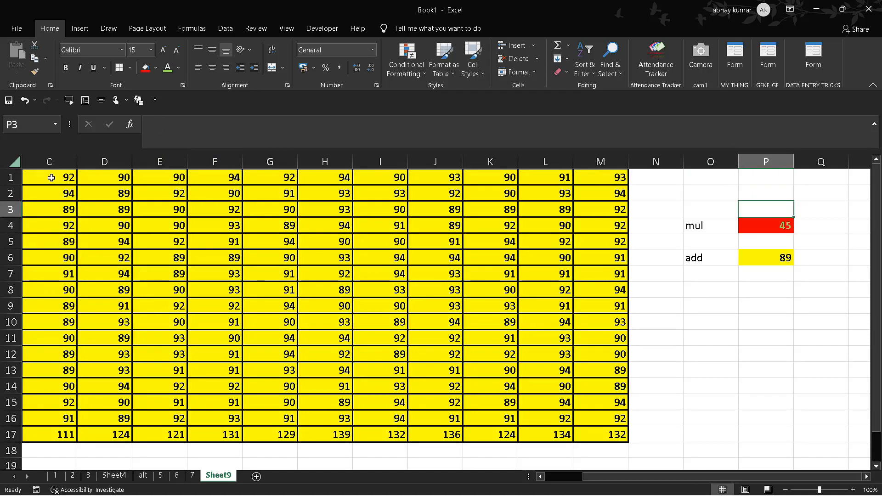
pyautogui.press('Down')
pyautogui.hotkey('ctrl', 'c')
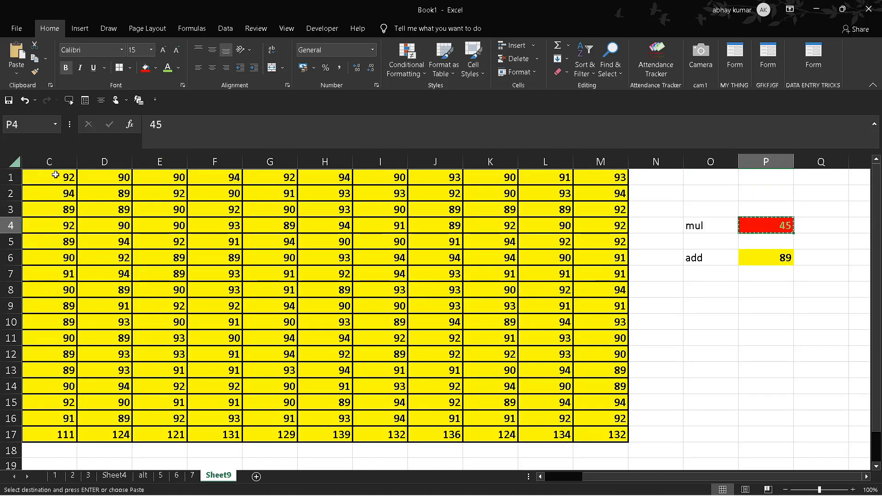
pyautogui.click(56, 175)
pyautogui.hotkey('shift', 'Down')
pyautogui.hotkey('shift', 'Down')
pyautogui.hotkey('shift', 'Down')
pyautogui.hotkey('shift', 'Down')
pyautogui.hotkey('shift', 'Down')
pyautogui.hotkey('shift', 'Down')
pyautogui.hotkey('shift', 'Down')
pyautogui.hotkey('shift', 'Down')
pyautogui.hotkey('shift', 'Down')
pyautogui.hotkey('shift', 'Down')
pyautogui.hotkey('shift', 'Down')
pyautogui.hotkey('shift', 'Down')
pyautogui.hotkey('shift', 'Down')
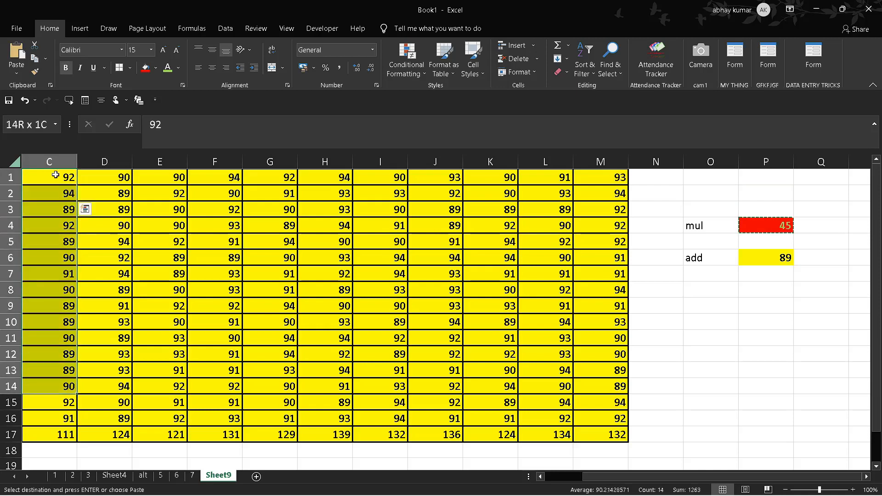
pyautogui.hotkey('shift', 'Down')
pyautogui.hotkey('shift', 'Down')
pyautogui.hotkey('shift', 'Down')
pyautogui.hotkey('shift', 'Right')
pyautogui.hotkey('shift', 'Right')
pyautogui.hotkey('shift', 'Right')
pyautogui.hotkey('shift', 'Right')
pyautogui.hotkey('shift', 'Right')
pyautogui.hotkey('shift', 'Right')
pyautogui.hotkey('shift', 'Right')
pyautogui.hotkey('shift', 'Right')
pyautogui.hotkey('shift', 'Right')
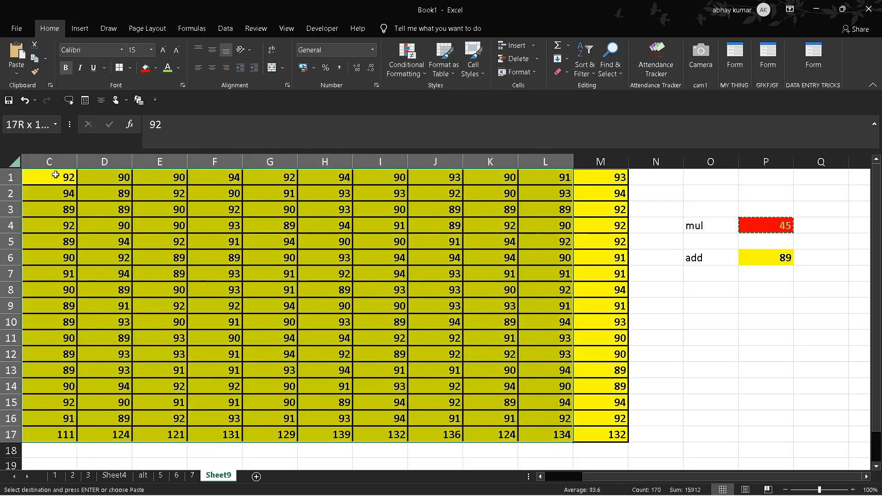
pyautogui.hotkey('shift', 'Right')
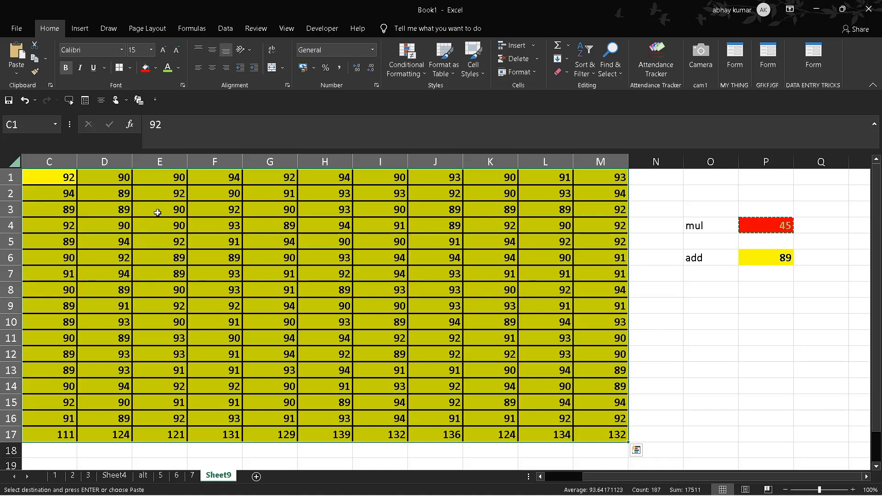
pyautogui.rightClick(155, 211)
pyautogui.click(221, 299)
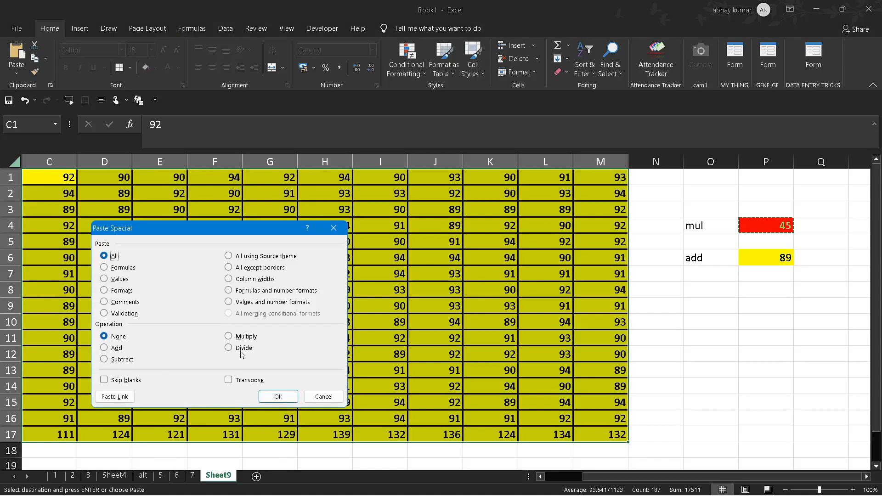
pyautogui.click(229, 339)
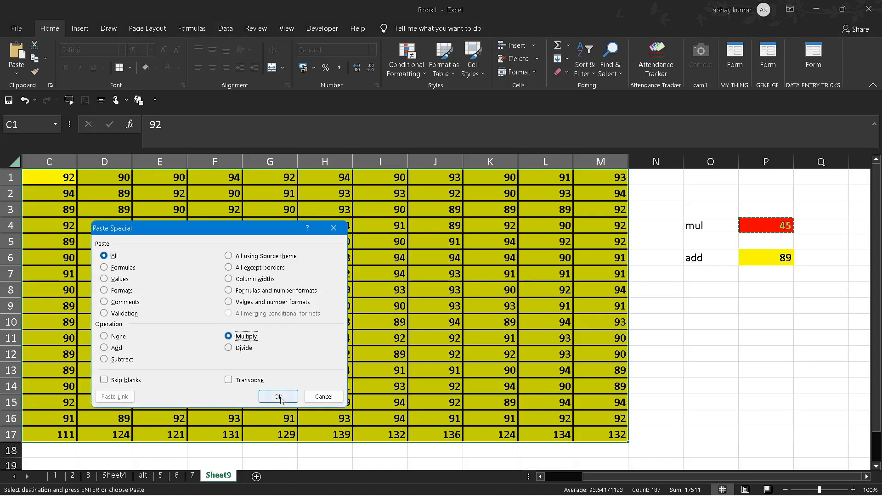
pyautogui.click(278, 397)
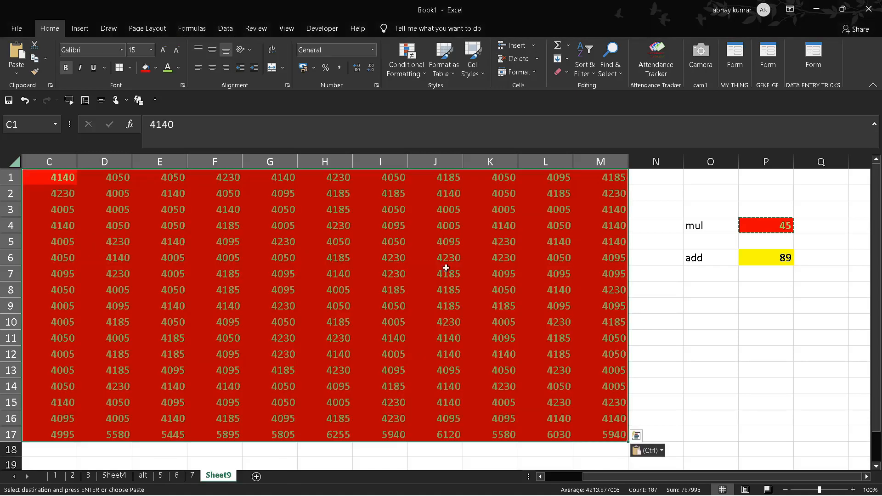
pyautogui.click(673, 383)
pyautogui.click(271, 241)
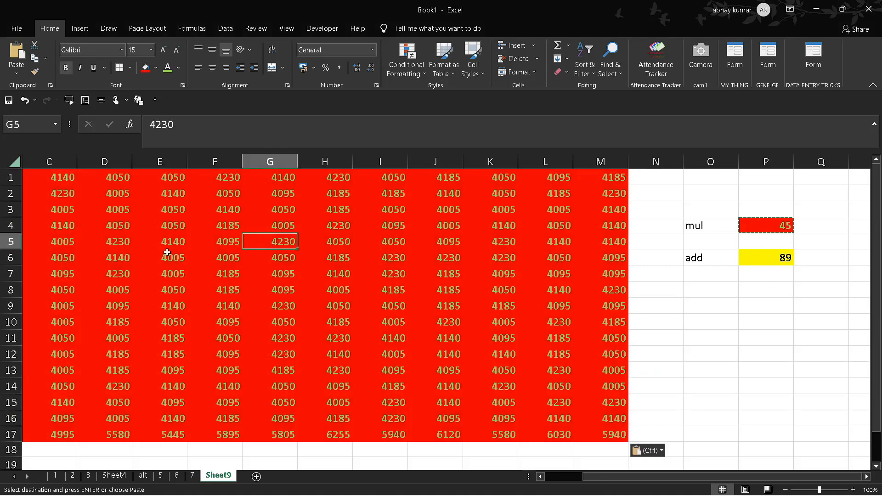
# Step: Undo the multiplication, the colouring of P4, the reapplied borders and the addition in C1:M17
pyautogui.hotkey('ctrl', 'z')
pyautogui.hotkey('ctrl', 'z')
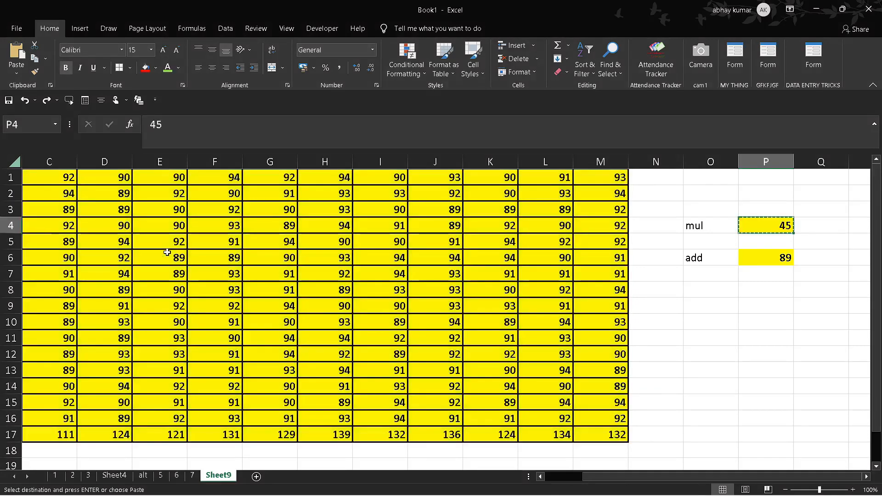
pyautogui.hotkey('ctrl', 'z')
pyautogui.hotkey('ctrl', 'z')
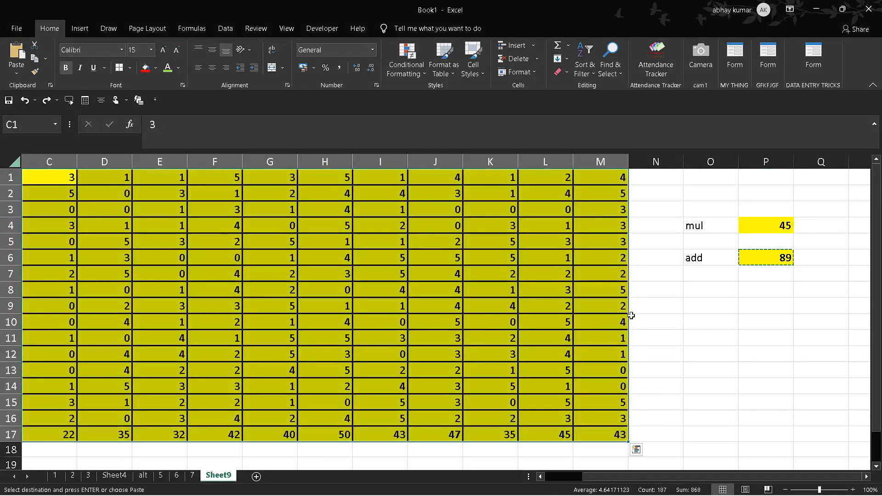
# Step: Enter 0 in each of the cells O10, P10 and Q10
pyautogui.click(713, 324)
pyautogui.write('0')
pyautogui.press('Tab')
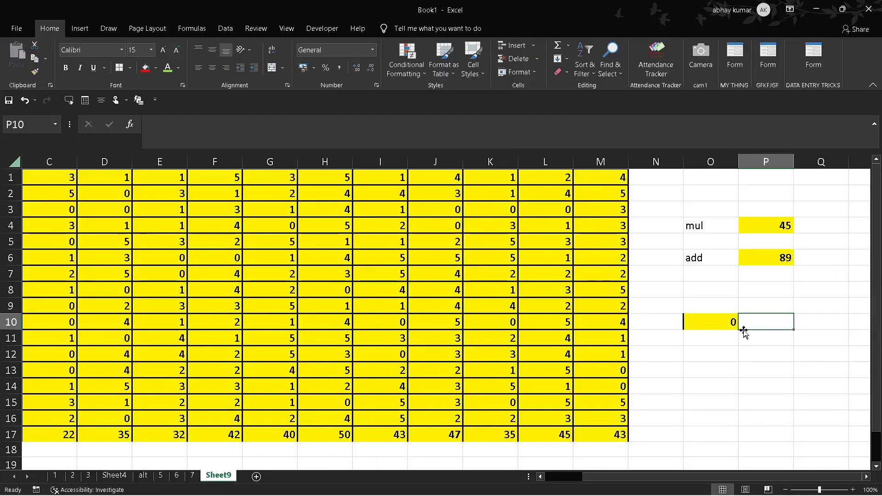
pyautogui.write('0')
pyautogui.press('Tab')
pyautogui.write('00')
pyautogui.press('Tab')
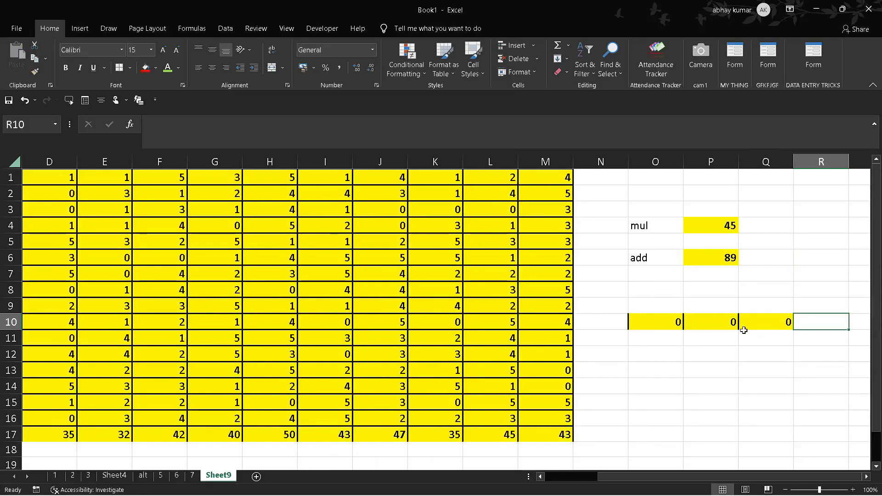
pyautogui.click(428, 208)
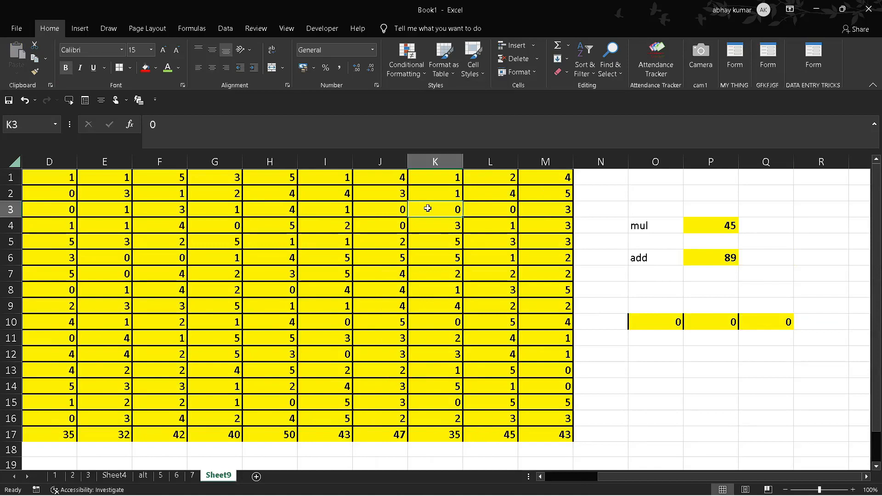
pyautogui.press('Left')
pyautogui.press('Left')
pyautogui.press('Left')
pyautogui.press('Left')
pyautogui.press('Left')
pyautogui.press('Left')
pyautogui.press('Left')
pyautogui.press('Left')
pyautogui.press('Left')
pyautogui.press('Left')
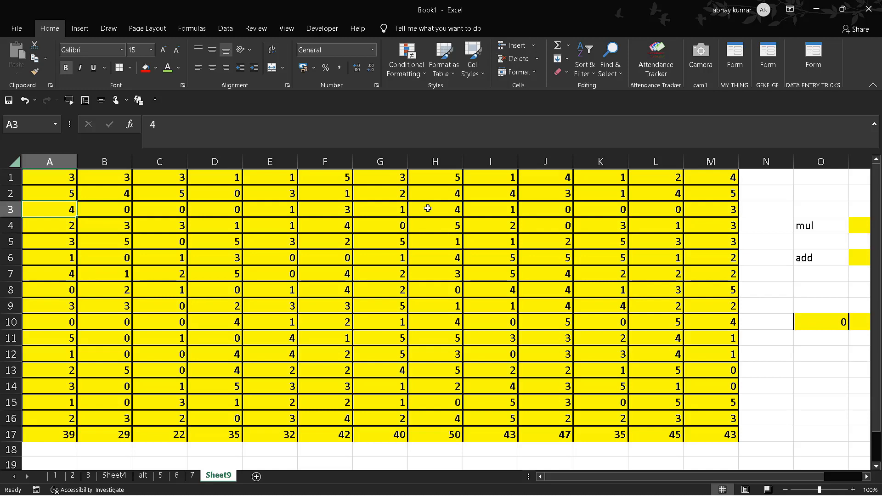
pyautogui.press('alt')
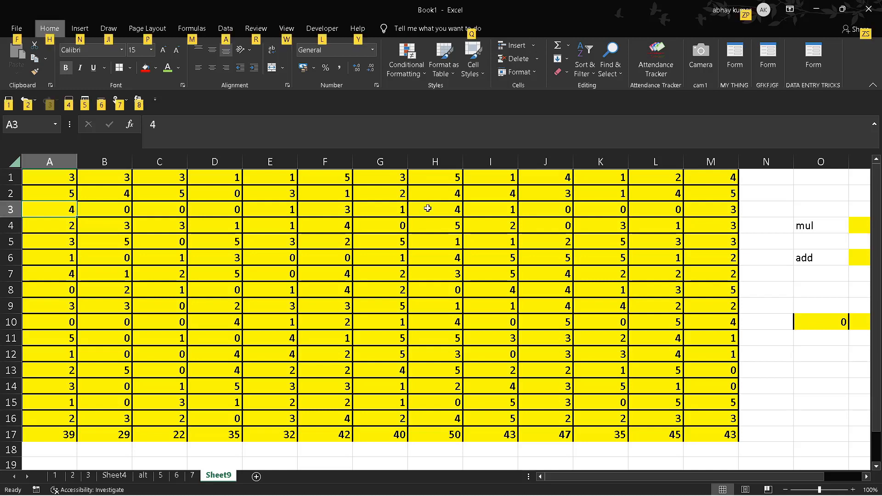
pyautogui.press('f')
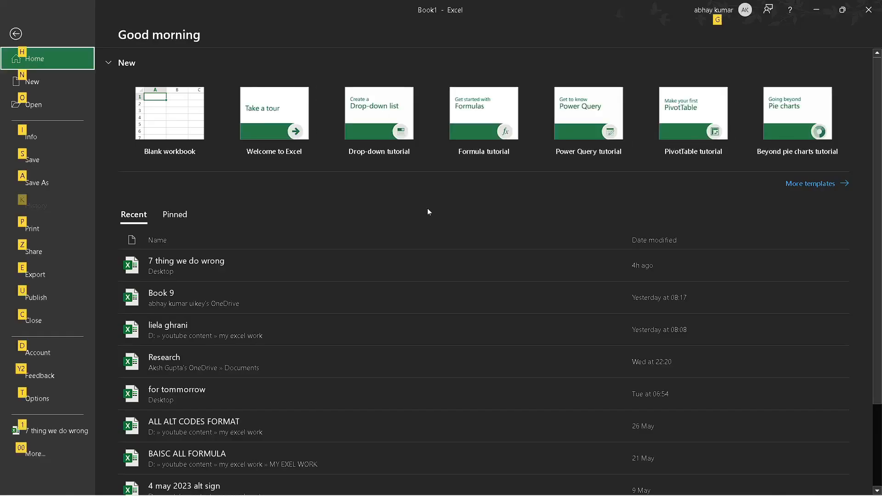
pyautogui.press('Escape')
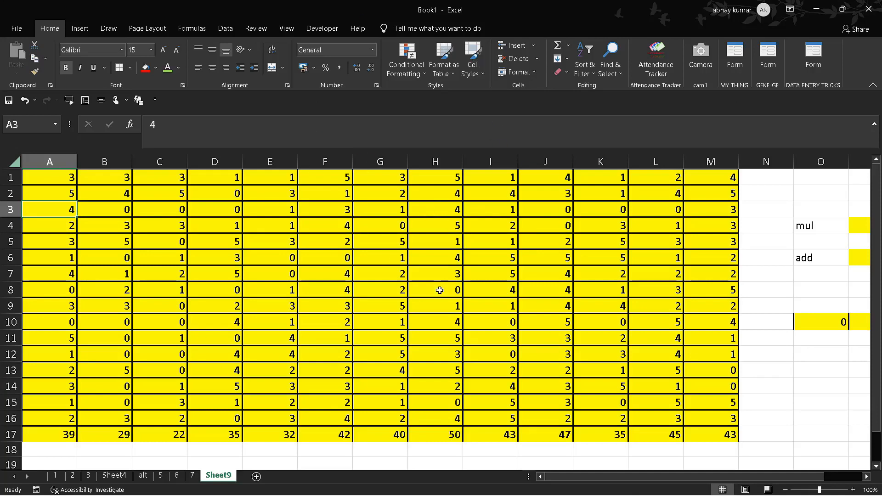
# Step: Turn off the advanced Excel option that shows a zero in cells with zero value for Sheet9
pyautogui.hotkey('alt', 'f')
pyautogui.press('t')
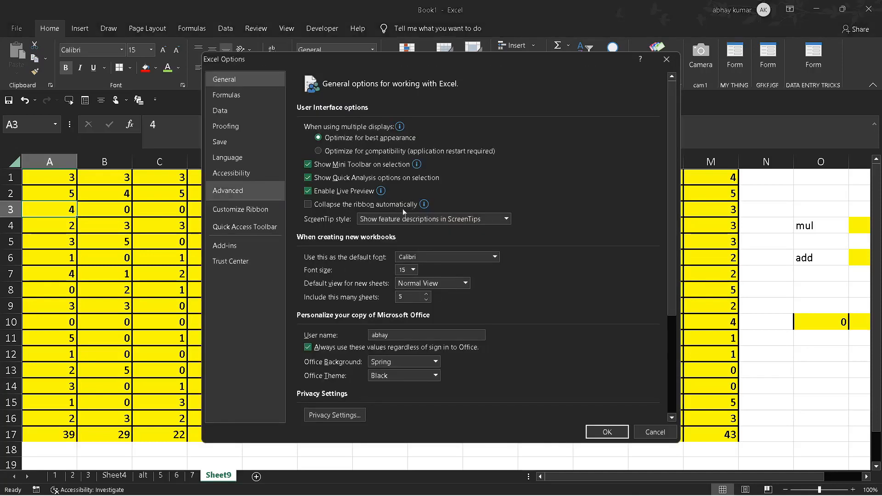
pyautogui.click(260, 195)
pyautogui.scroll(-10, 391, 210)
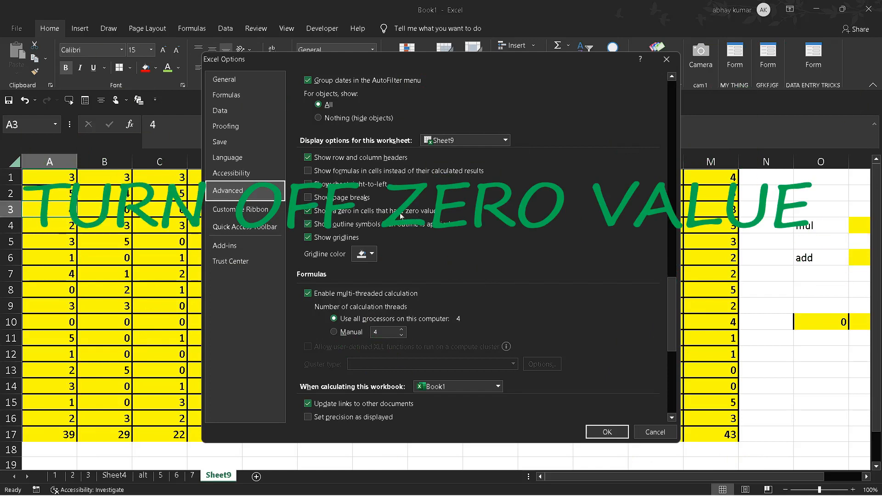
pyautogui.click(314, 216)
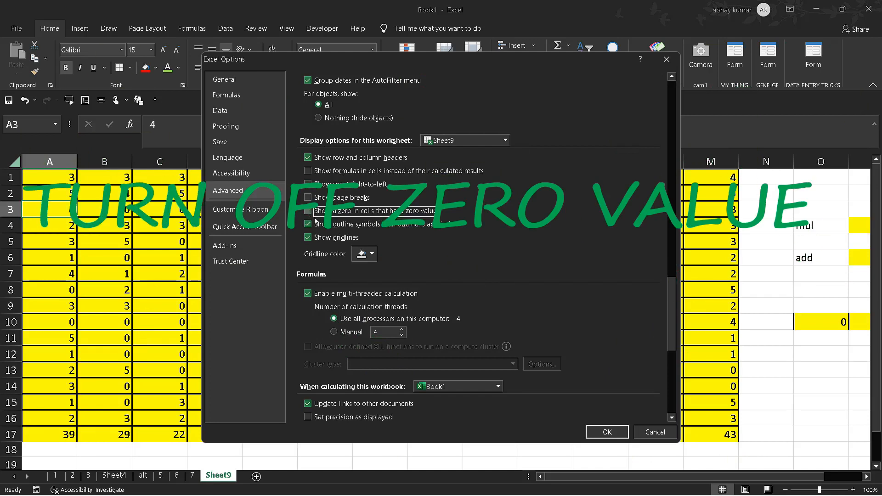
pyautogui.click(606, 438)
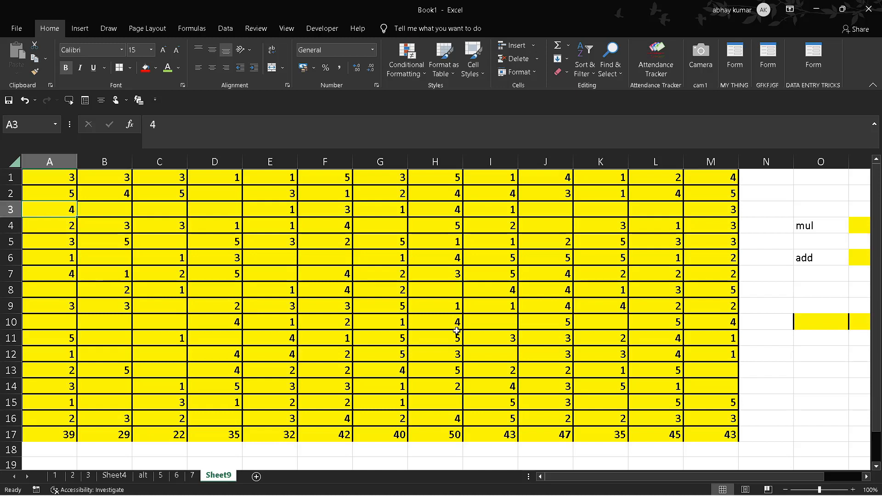
# Step: Turn the display of zeros in zero-value cells back on for Sheet9 in the advanced Excel options
pyautogui.press('alt')
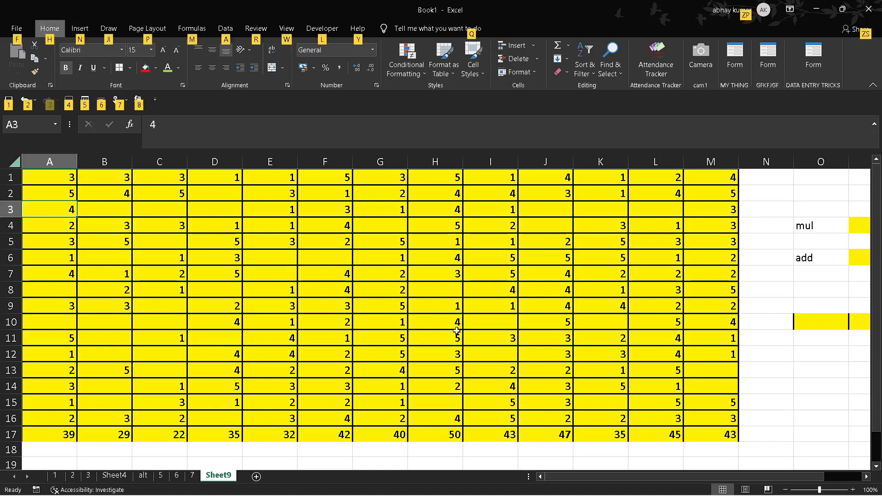
pyautogui.press('f')
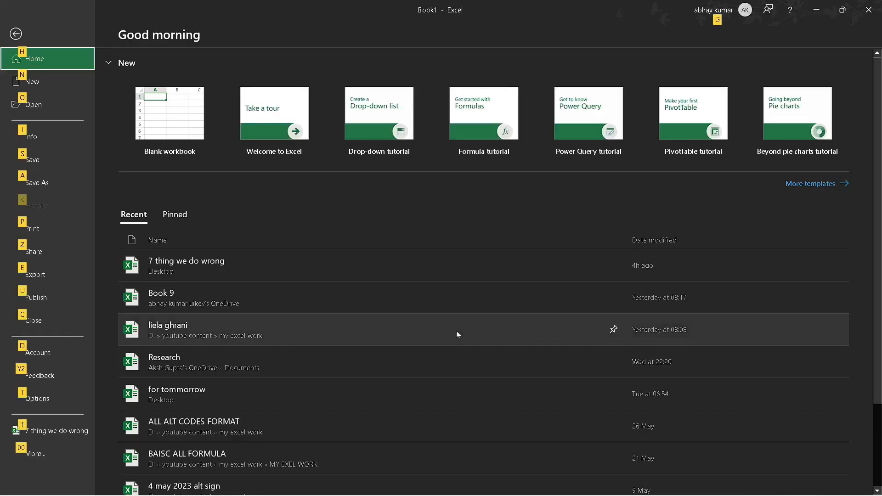
pyautogui.press('Escape')
pyautogui.hotkey('alt', 'f')
pyautogui.press('t')
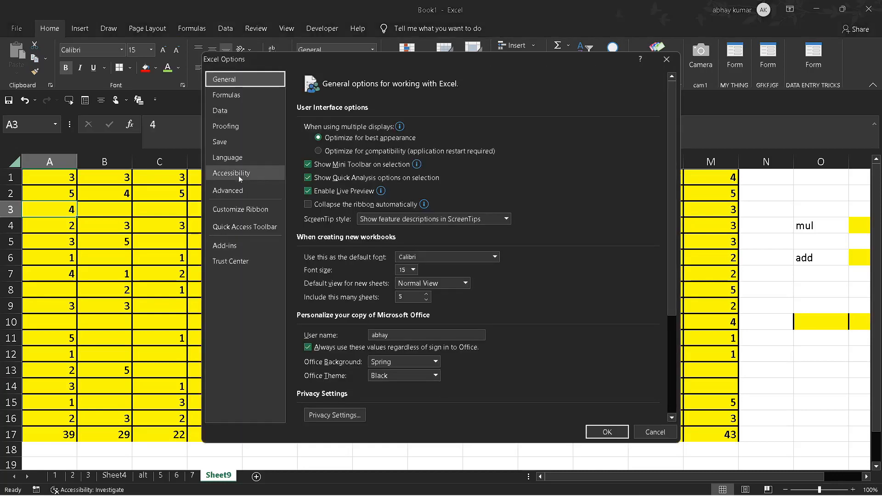
pyautogui.click(241, 196)
pyautogui.scroll(-20, 387, 235)
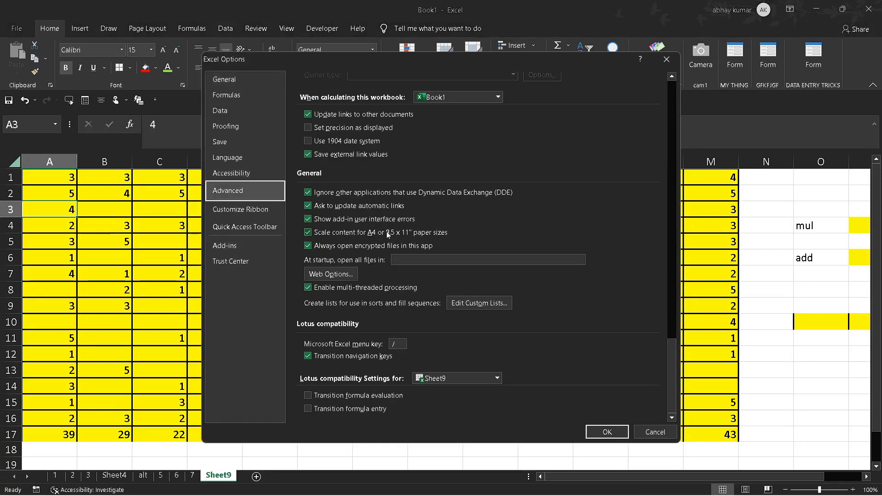
pyautogui.scroll(10, 387, 234)
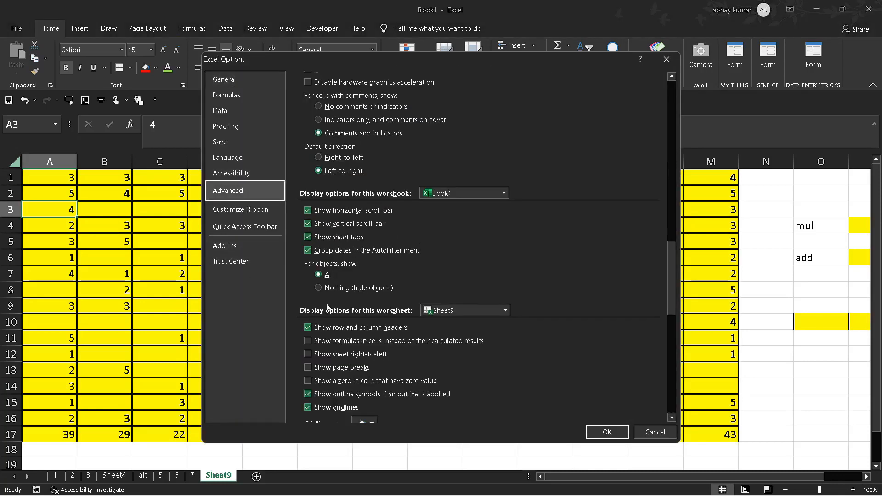
pyautogui.click(312, 381)
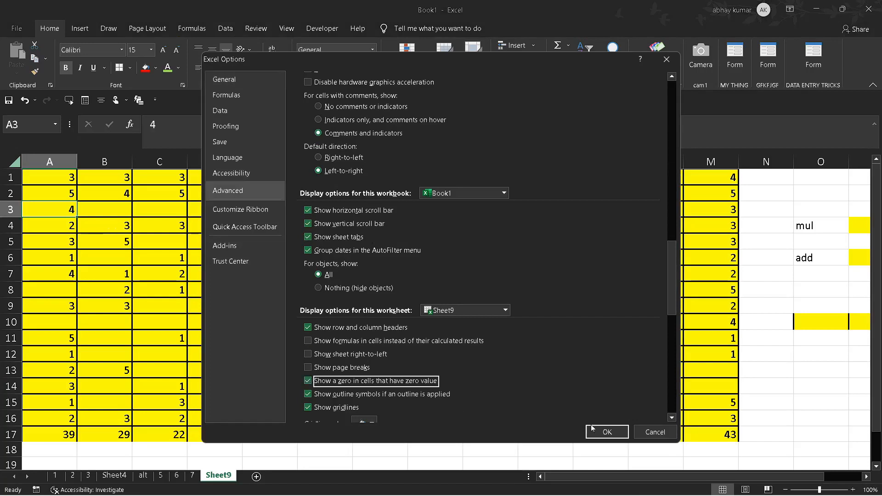
pyautogui.click(607, 432)
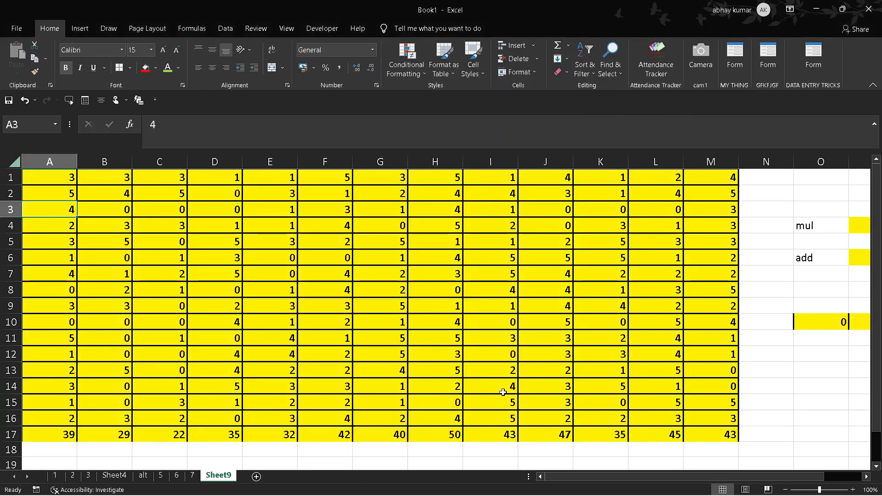
pyautogui.click(401, 338)
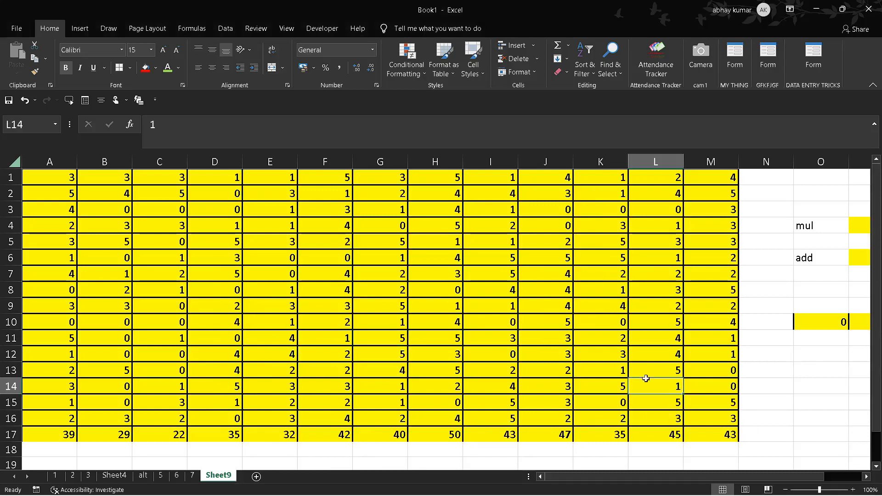
pyautogui.click(427, 349)
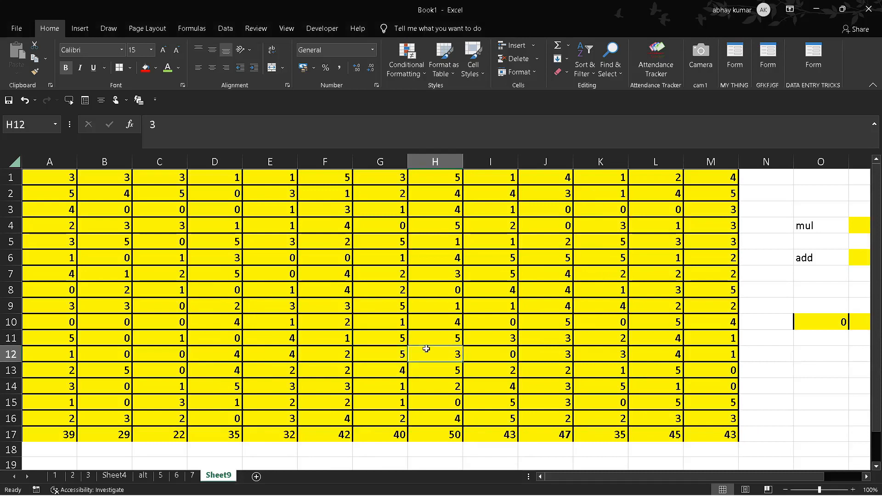